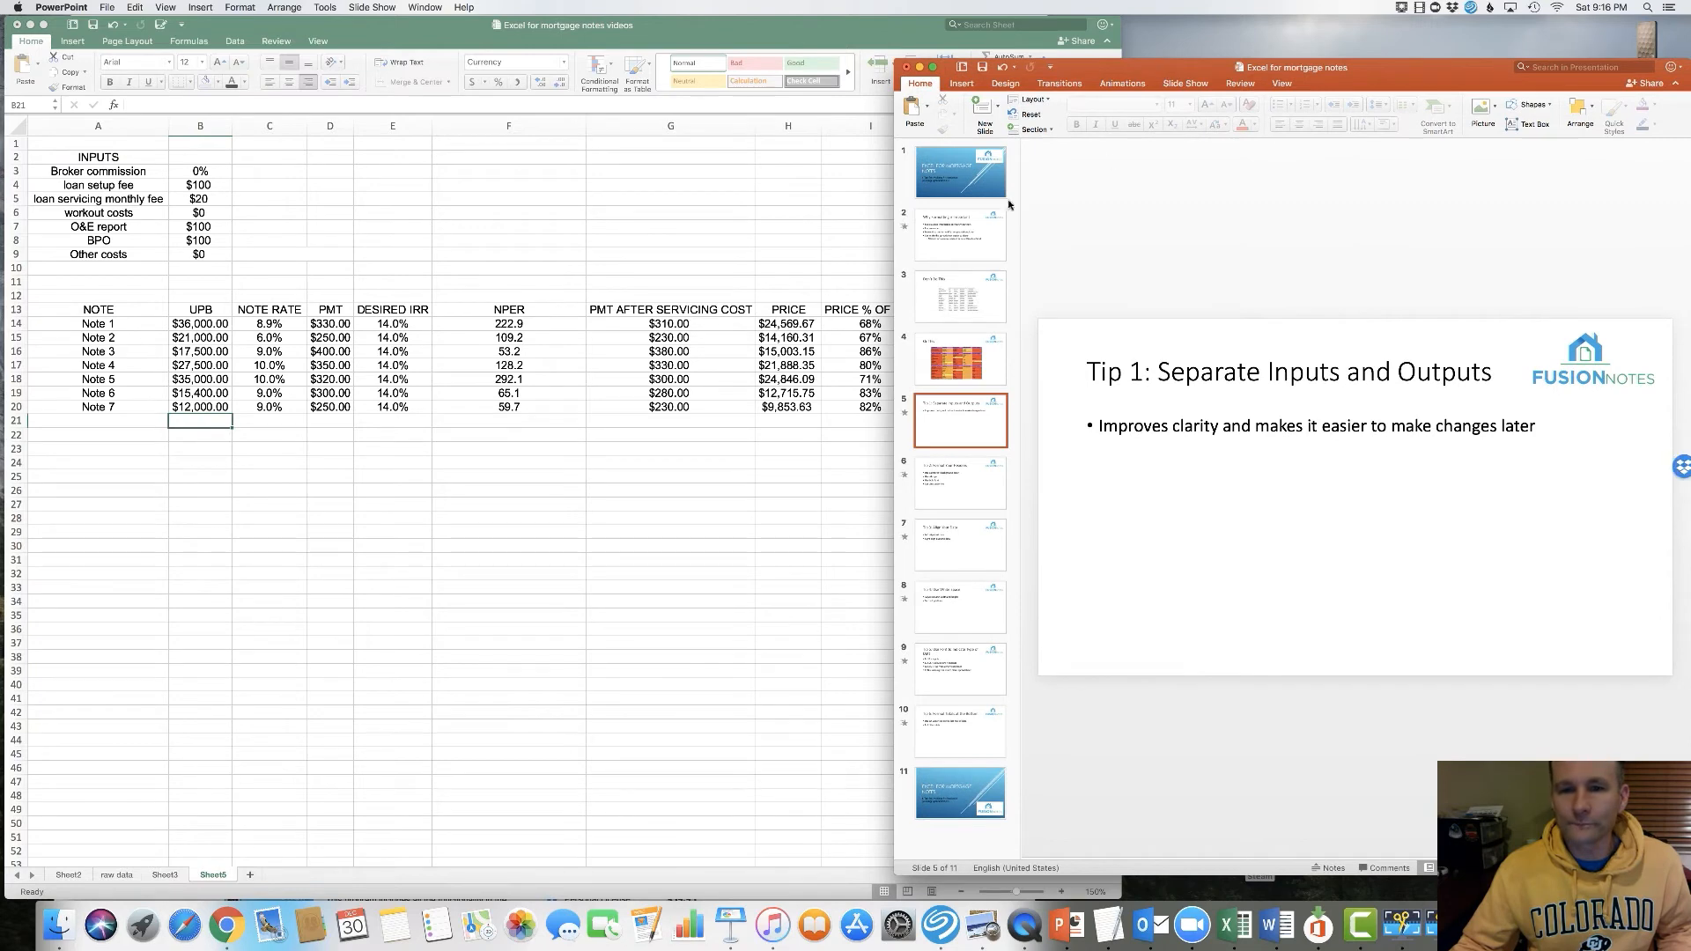
# Narrow the PowerPoint window and collapse its slide thumbnails so the Tip 1 slide sits beside the spreadsheet
pyautogui.moveTo(1020, 194)
pyautogui.mouseDown()
pyautogui.moveTo(899, 192)
pyautogui.moveTo(962, 167)
pyautogui.moveTo(1034, 174)
pyautogui.moveTo(1020, 177)
pyautogui.mouseUp()
pyautogui.moveTo(892, 187); pyautogui.dragTo(1092, 192)
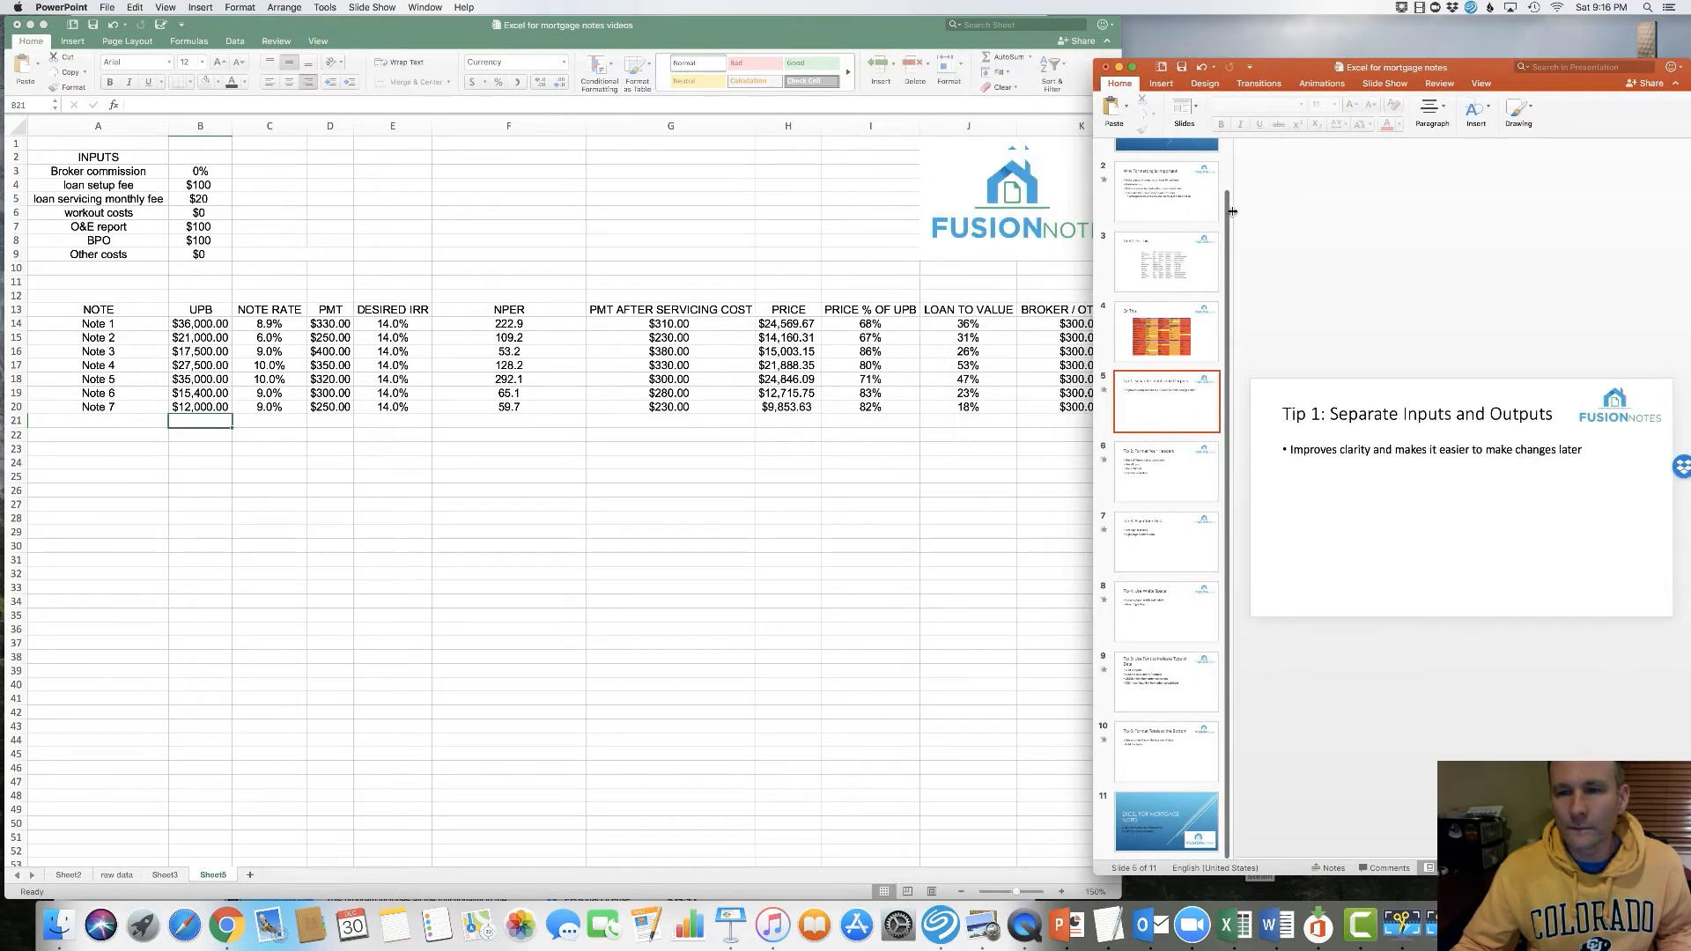
pyautogui.moveTo(1229, 212); pyautogui.dragTo(1107, 211)
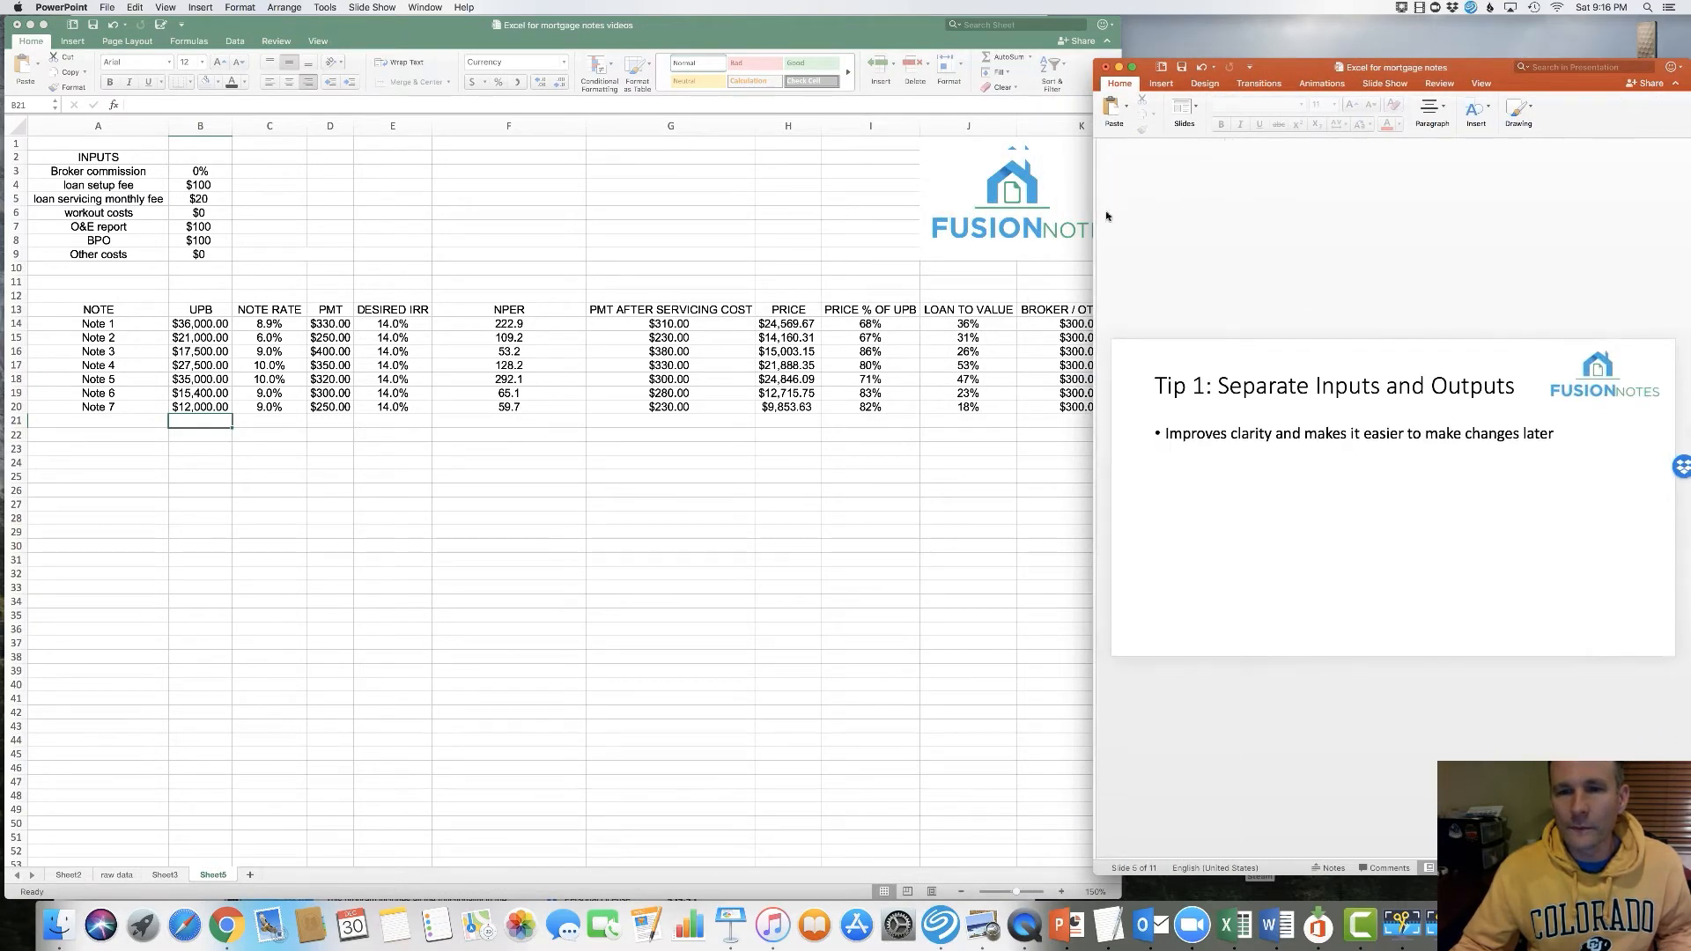
# Switch to Excel and review the INPUTS block in cells A2:B9 of Sheet5
pyautogui.click(525, 219)
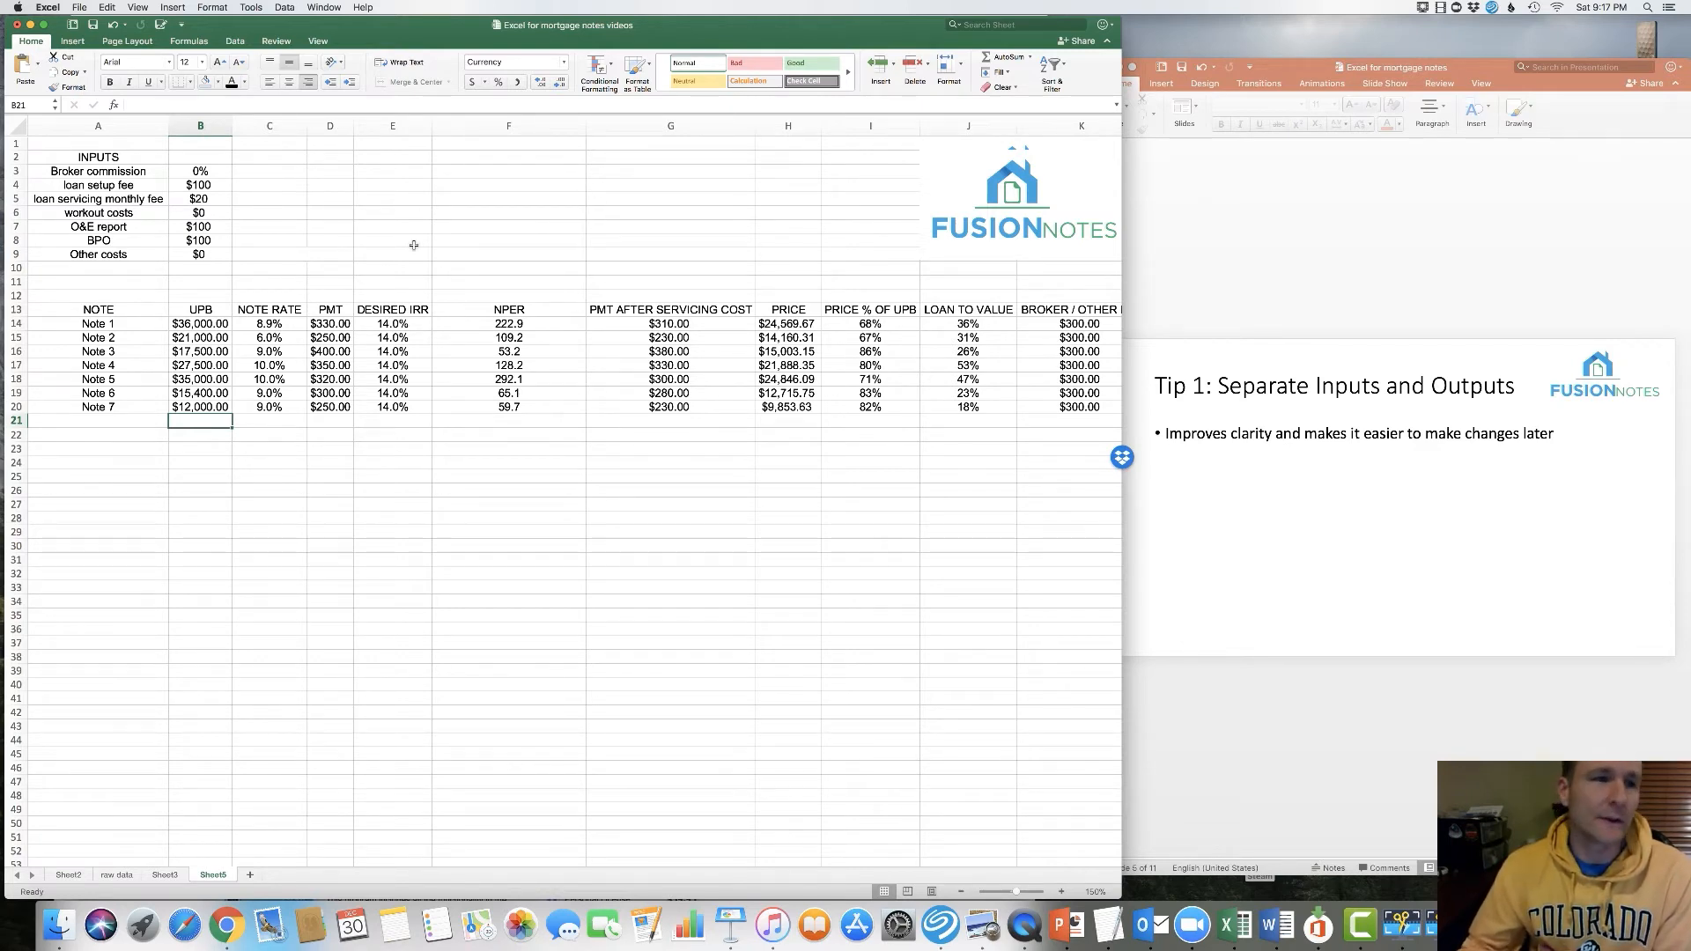
pyautogui.click(128, 159)
pyautogui.moveTo(128, 158); pyautogui.dragTo(206, 254)
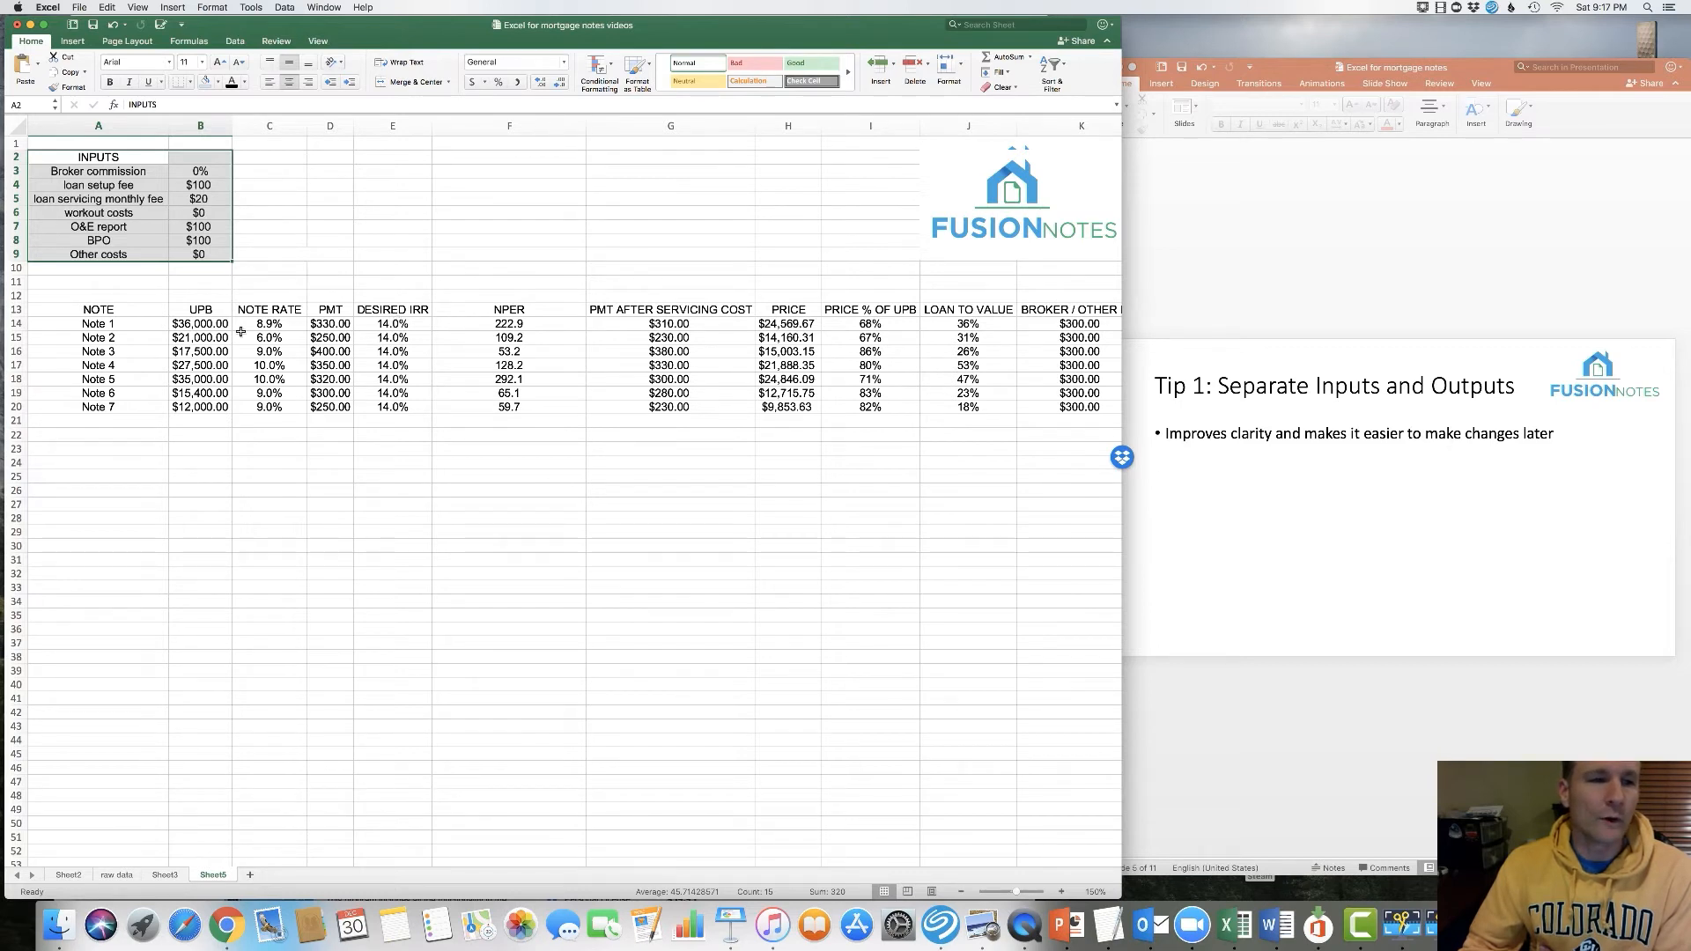
# Inspect the cell references in the Note 1 row, check the raw data sheet they point to, and return to the notes sheet
pyautogui.click(115, 325)
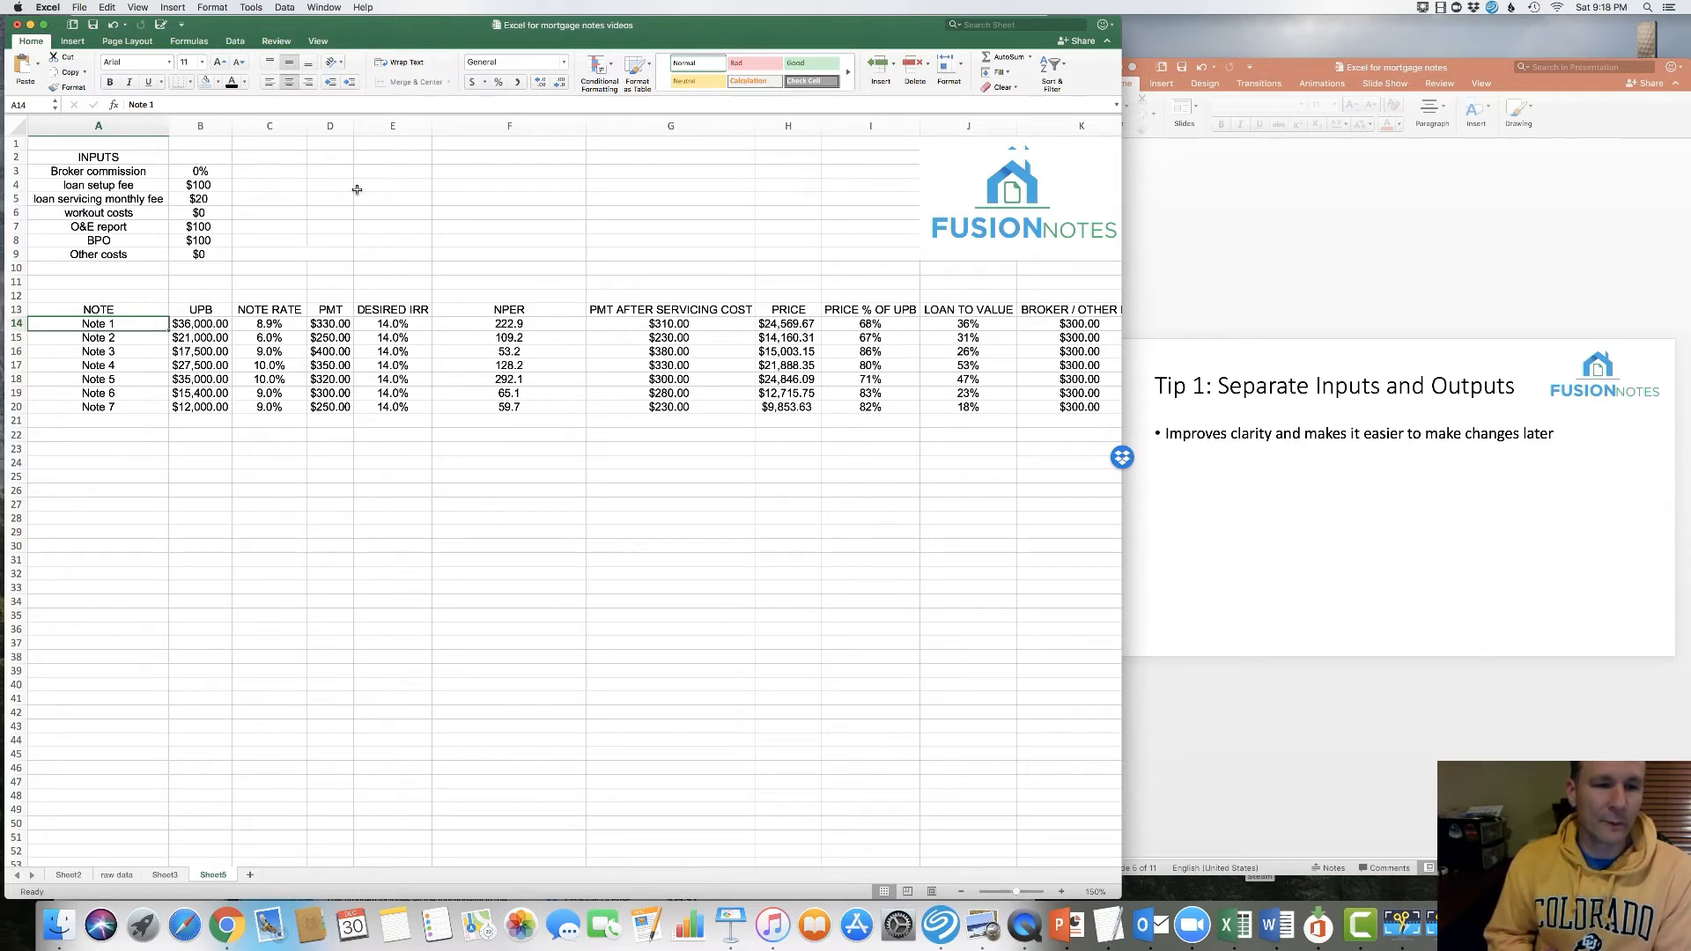
pyautogui.press('Right')
pyautogui.press('Right')
pyautogui.press('Right')
pyautogui.press('Right')
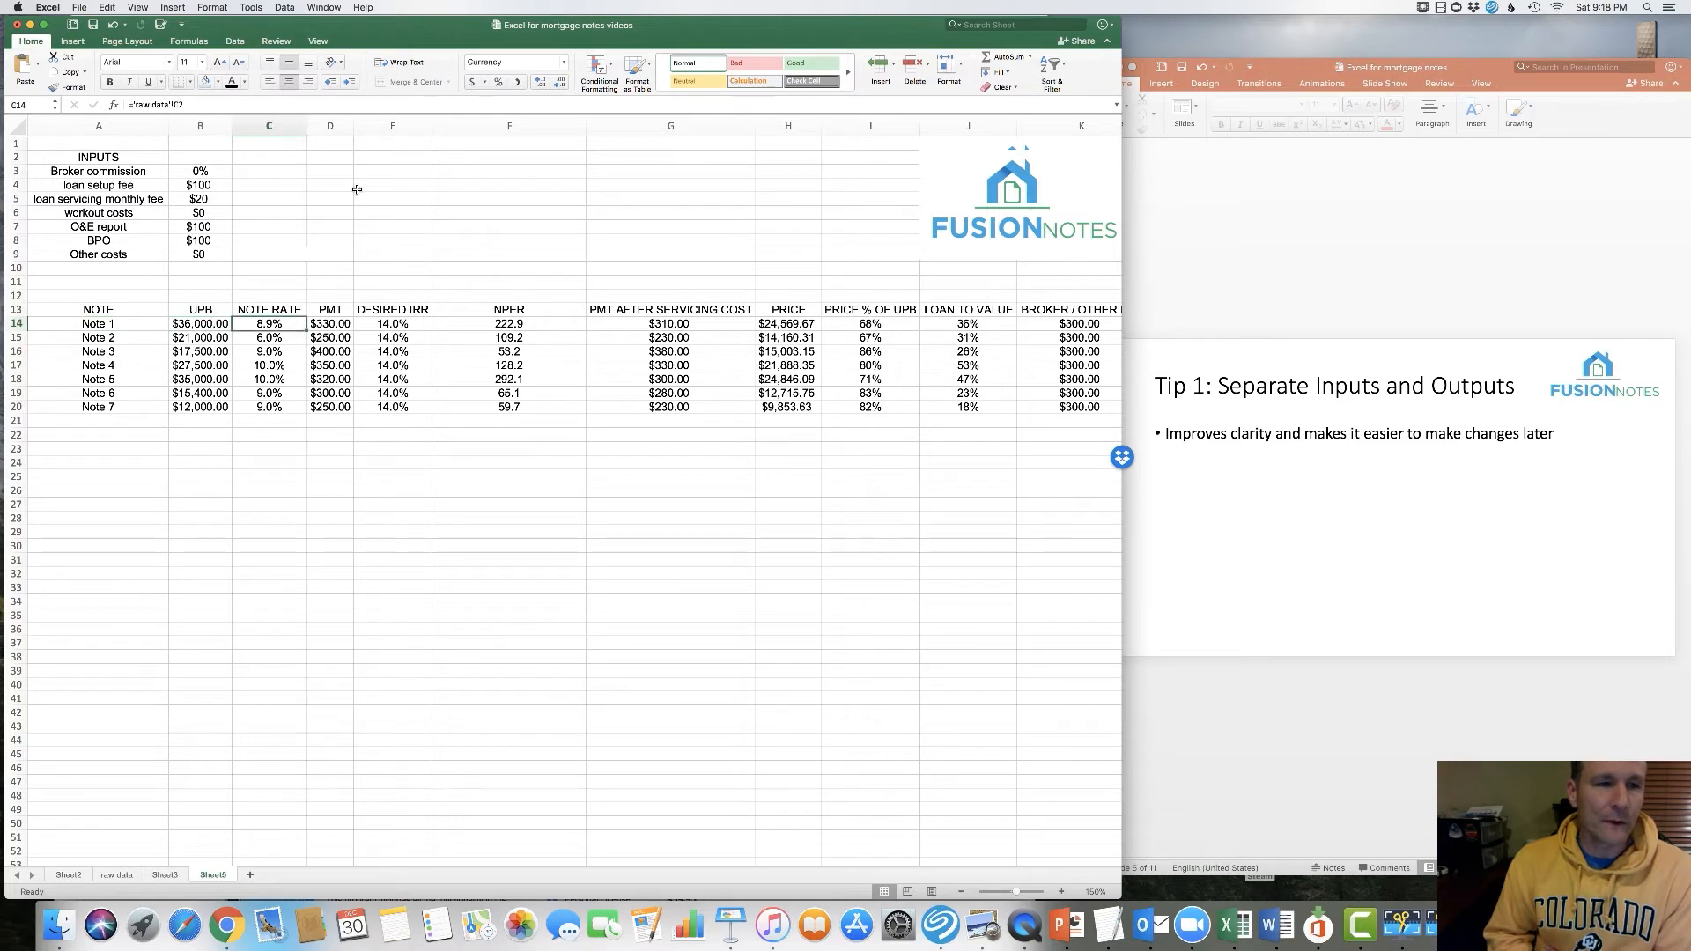
pyautogui.press('Right')
pyautogui.press('Left')
pyautogui.press('Left')
pyautogui.press('Left')
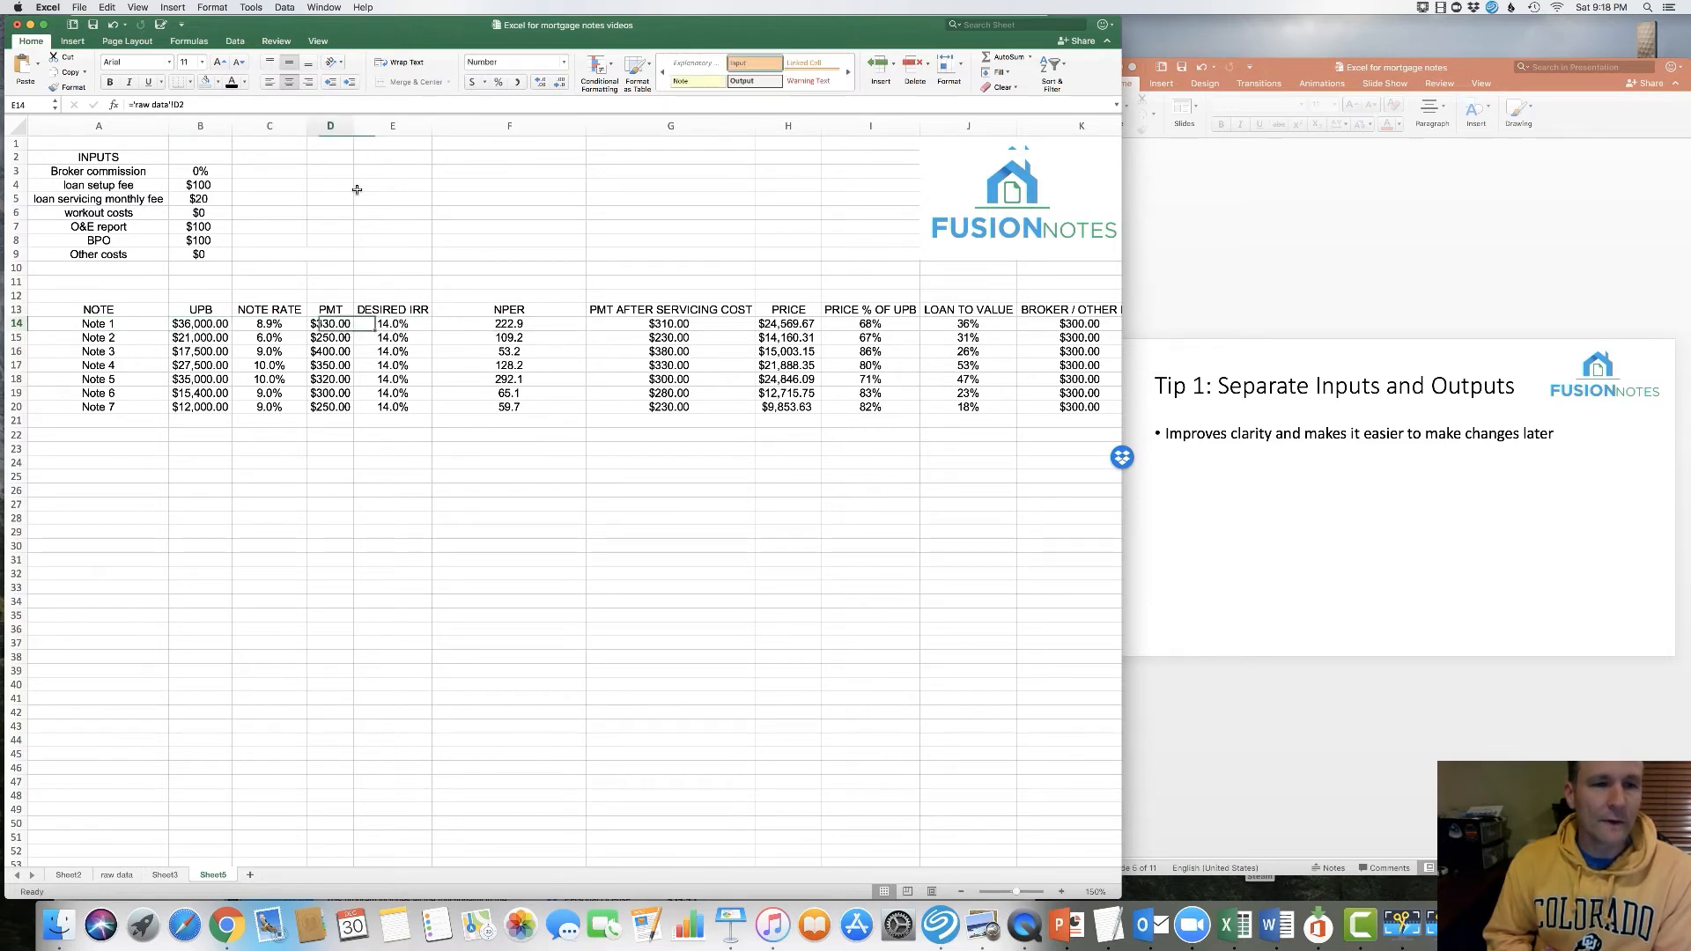
pyautogui.press('Right')
pyautogui.press('Left')
pyautogui.press('Left')
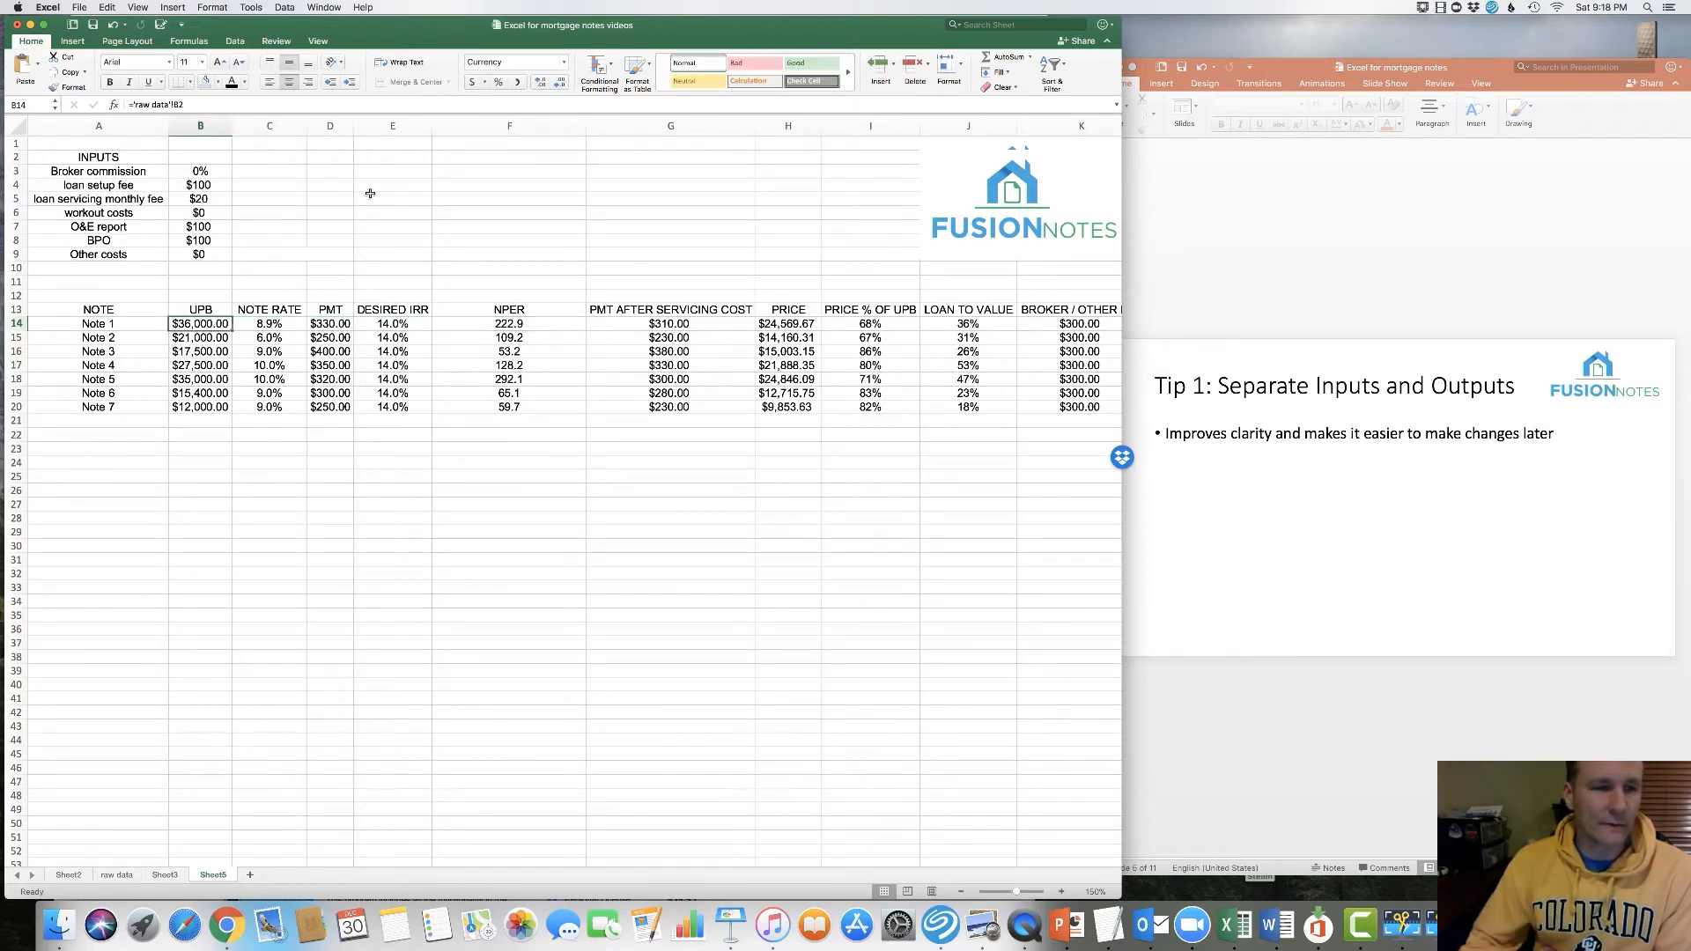
pyautogui.click(114, 876)
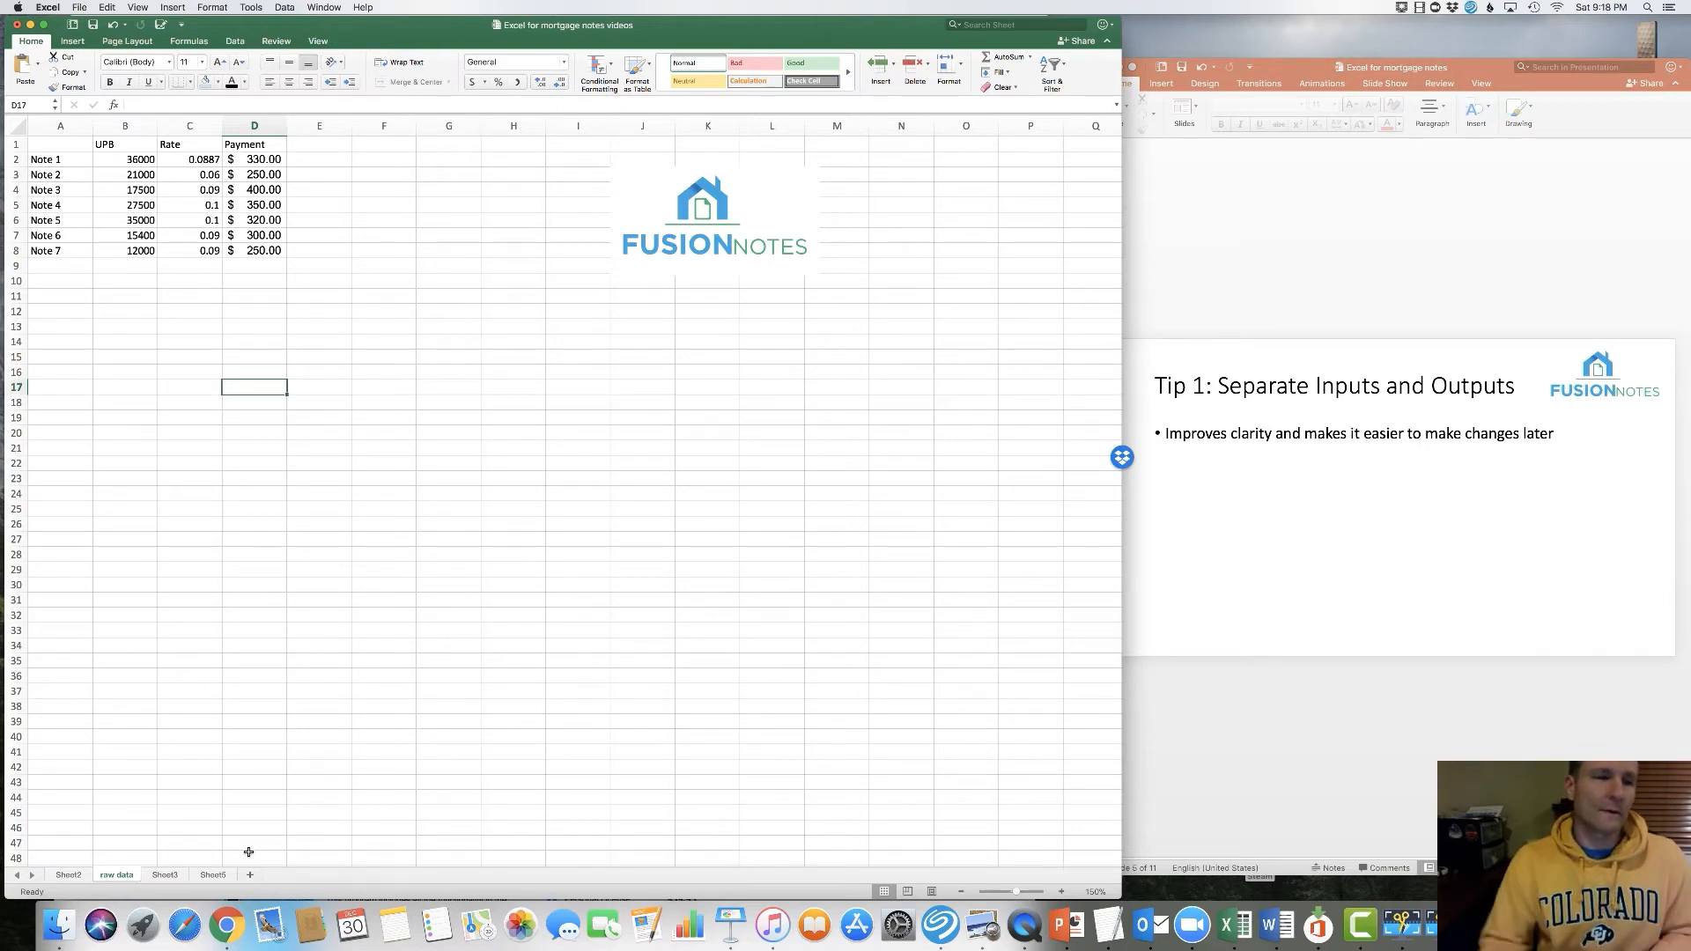
pyautogui.click(214, 876)
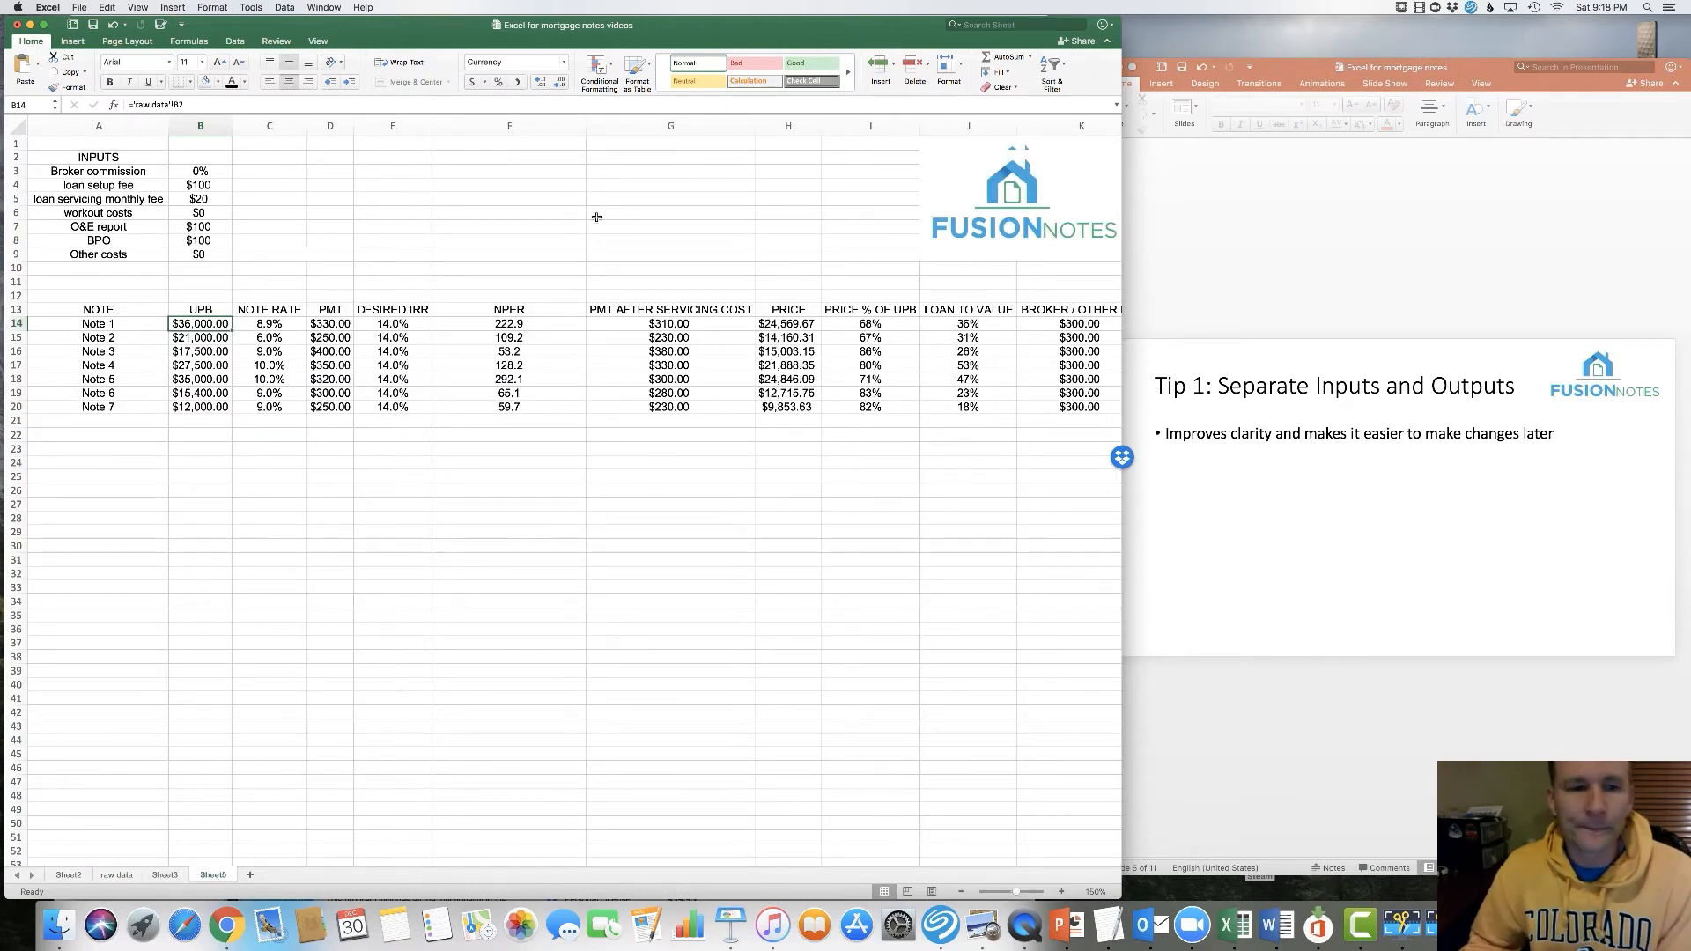
# Switch to PowerPoint, advance to the slide "Tip 2: Format Your Headers", and return to the header row in Excel
pyautogui.click(1234, 330)
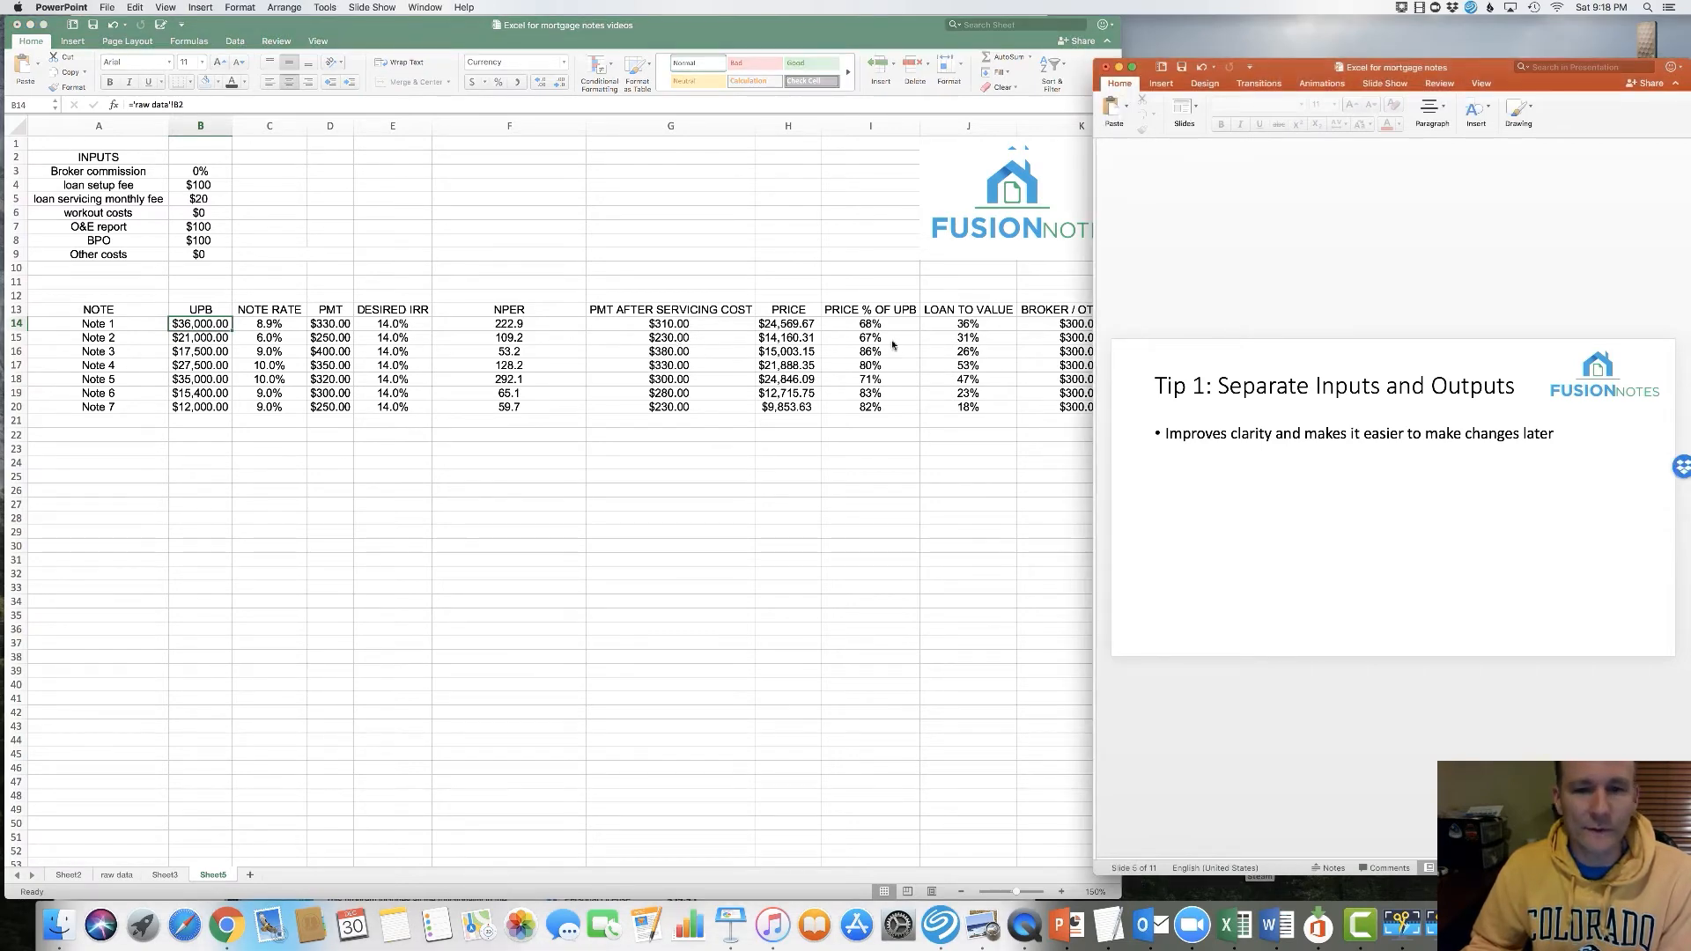
pyautogui.press('Down')
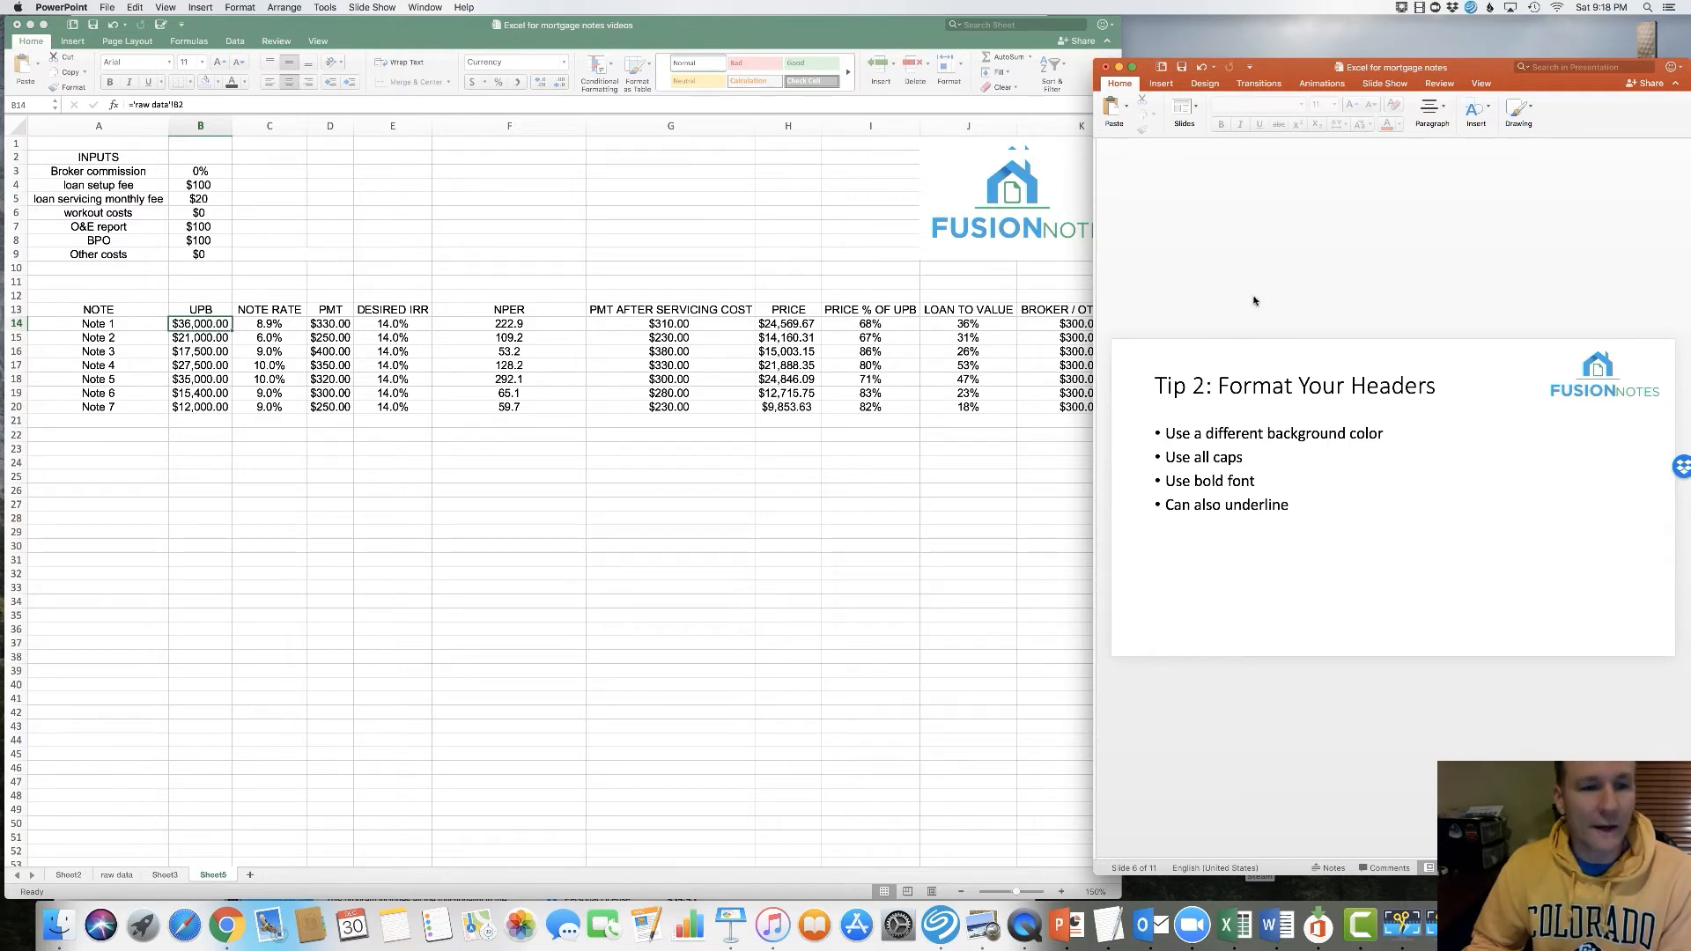
pyautogui.click(267, 311)
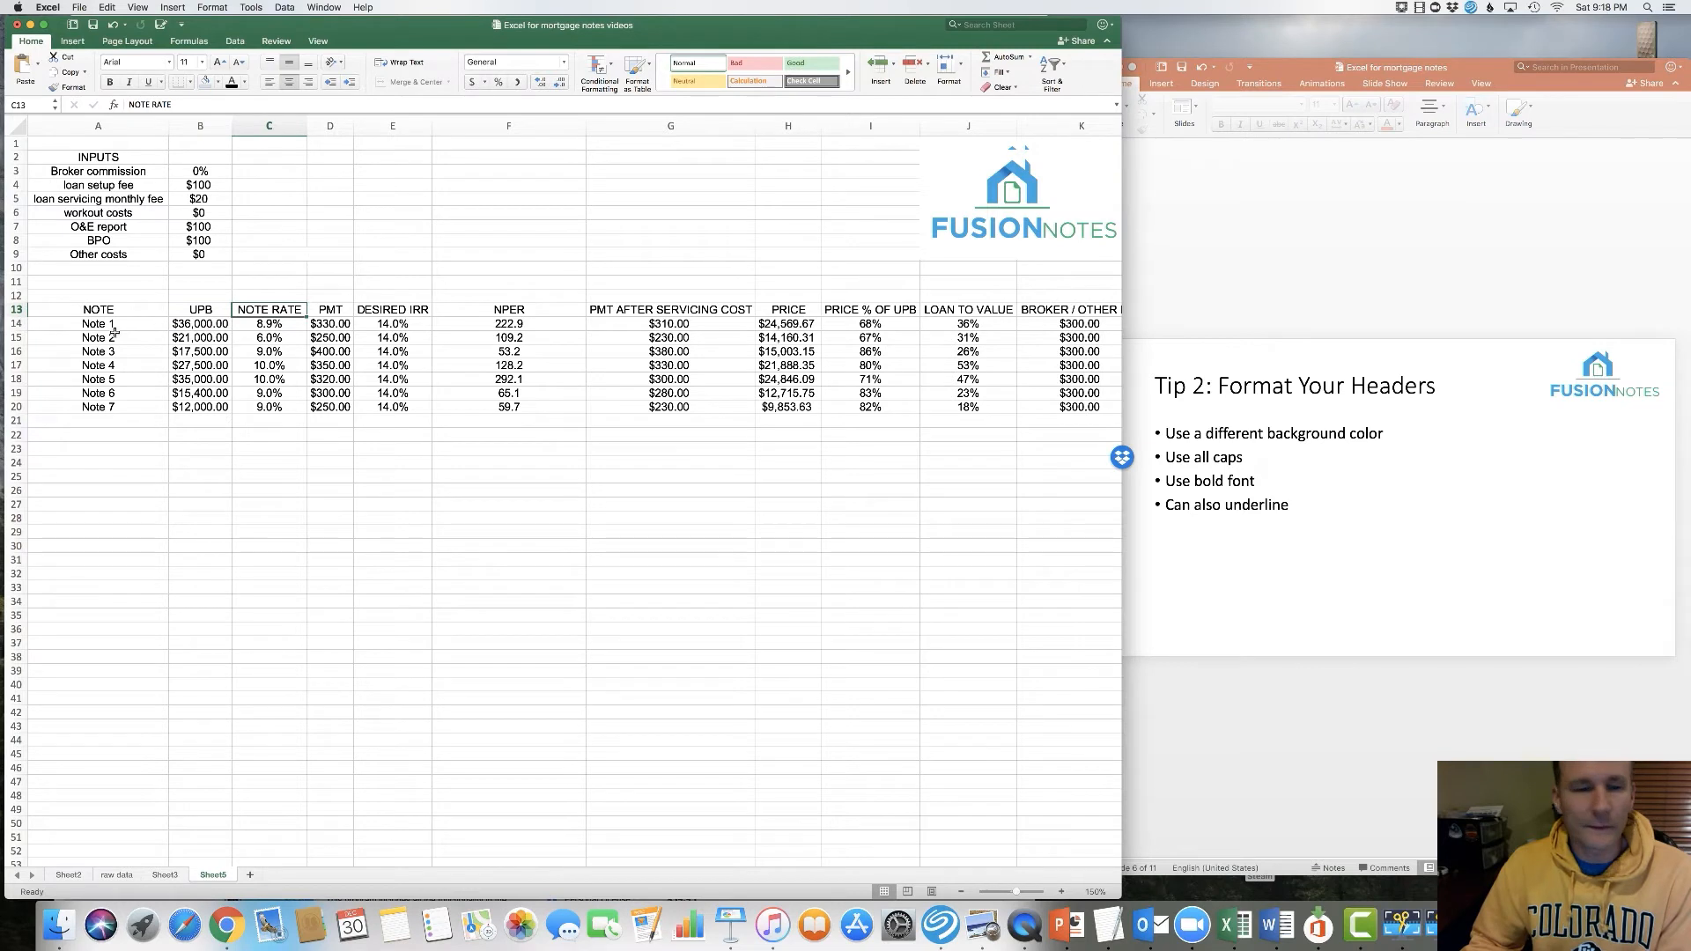
# Give header row 13 a light blue fill and make its text bold and underlined
pyautogui.click(16, 310)
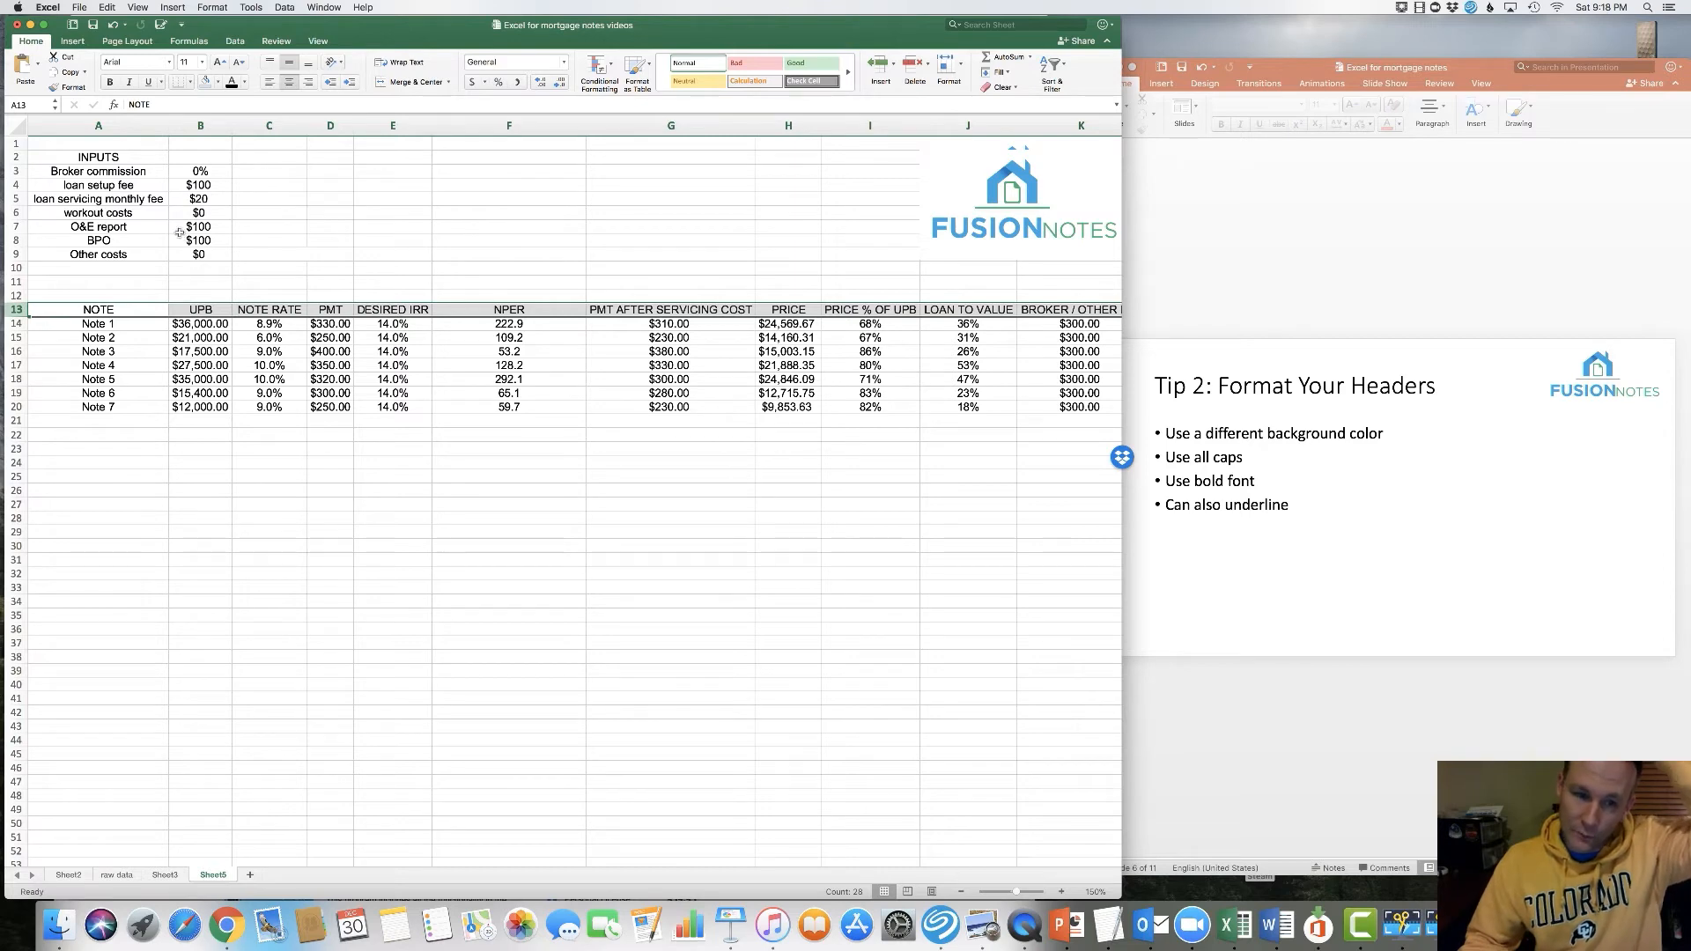
pyautogui.click(218, 82)
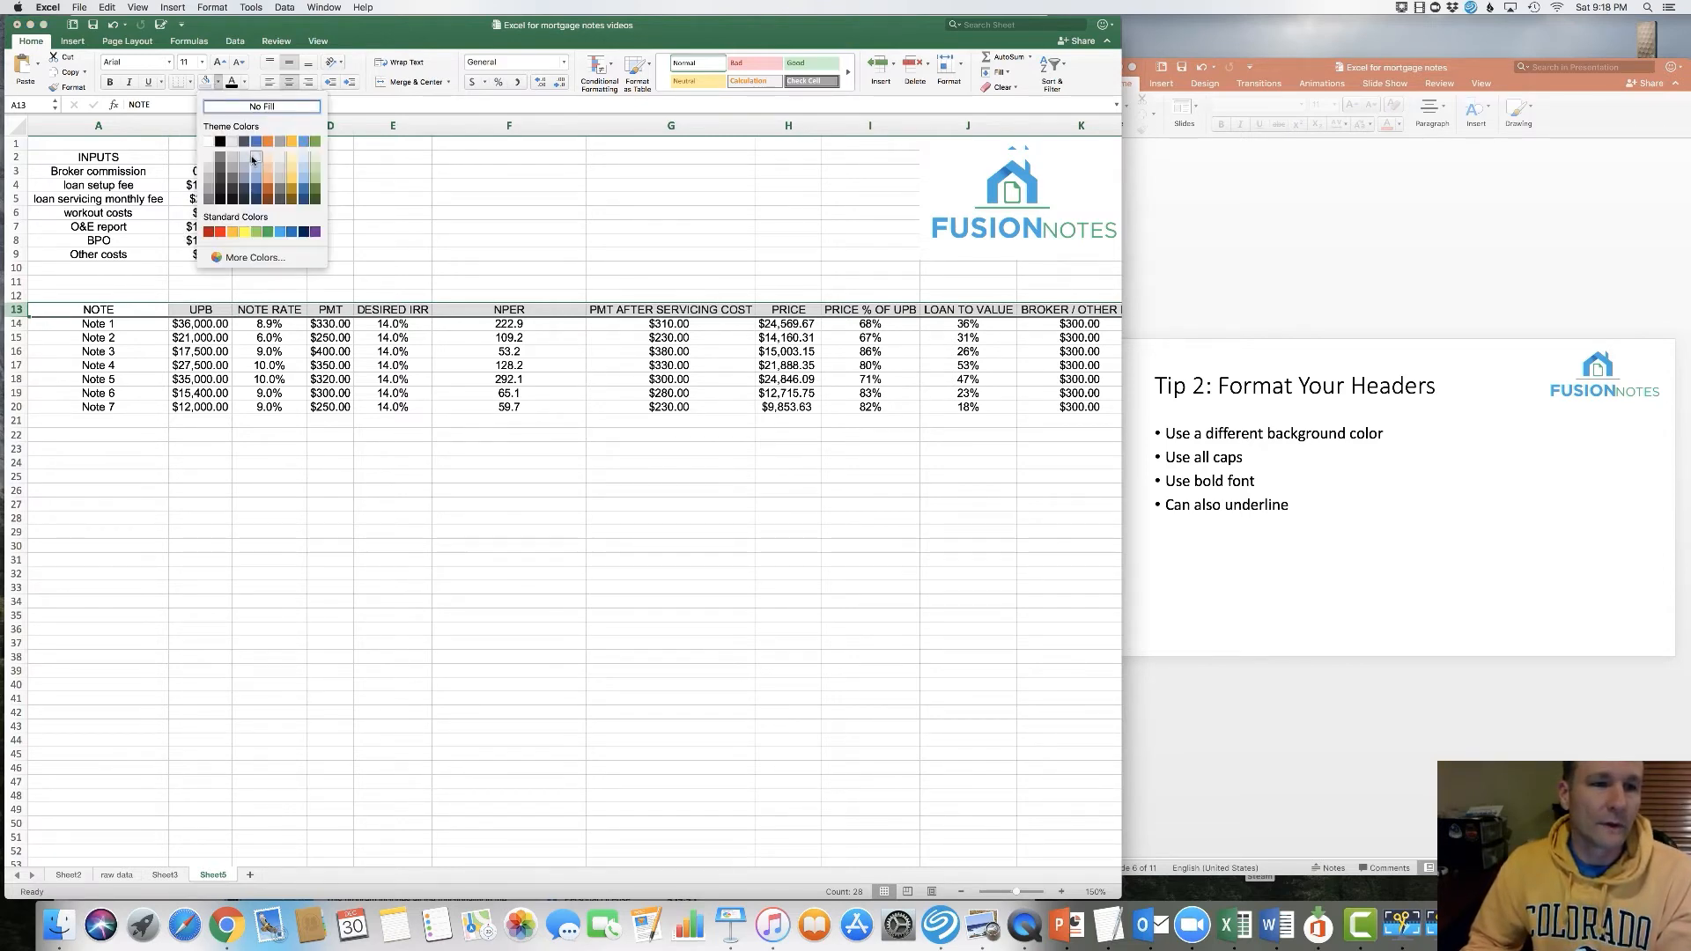
pyautogui.click(254, 160)
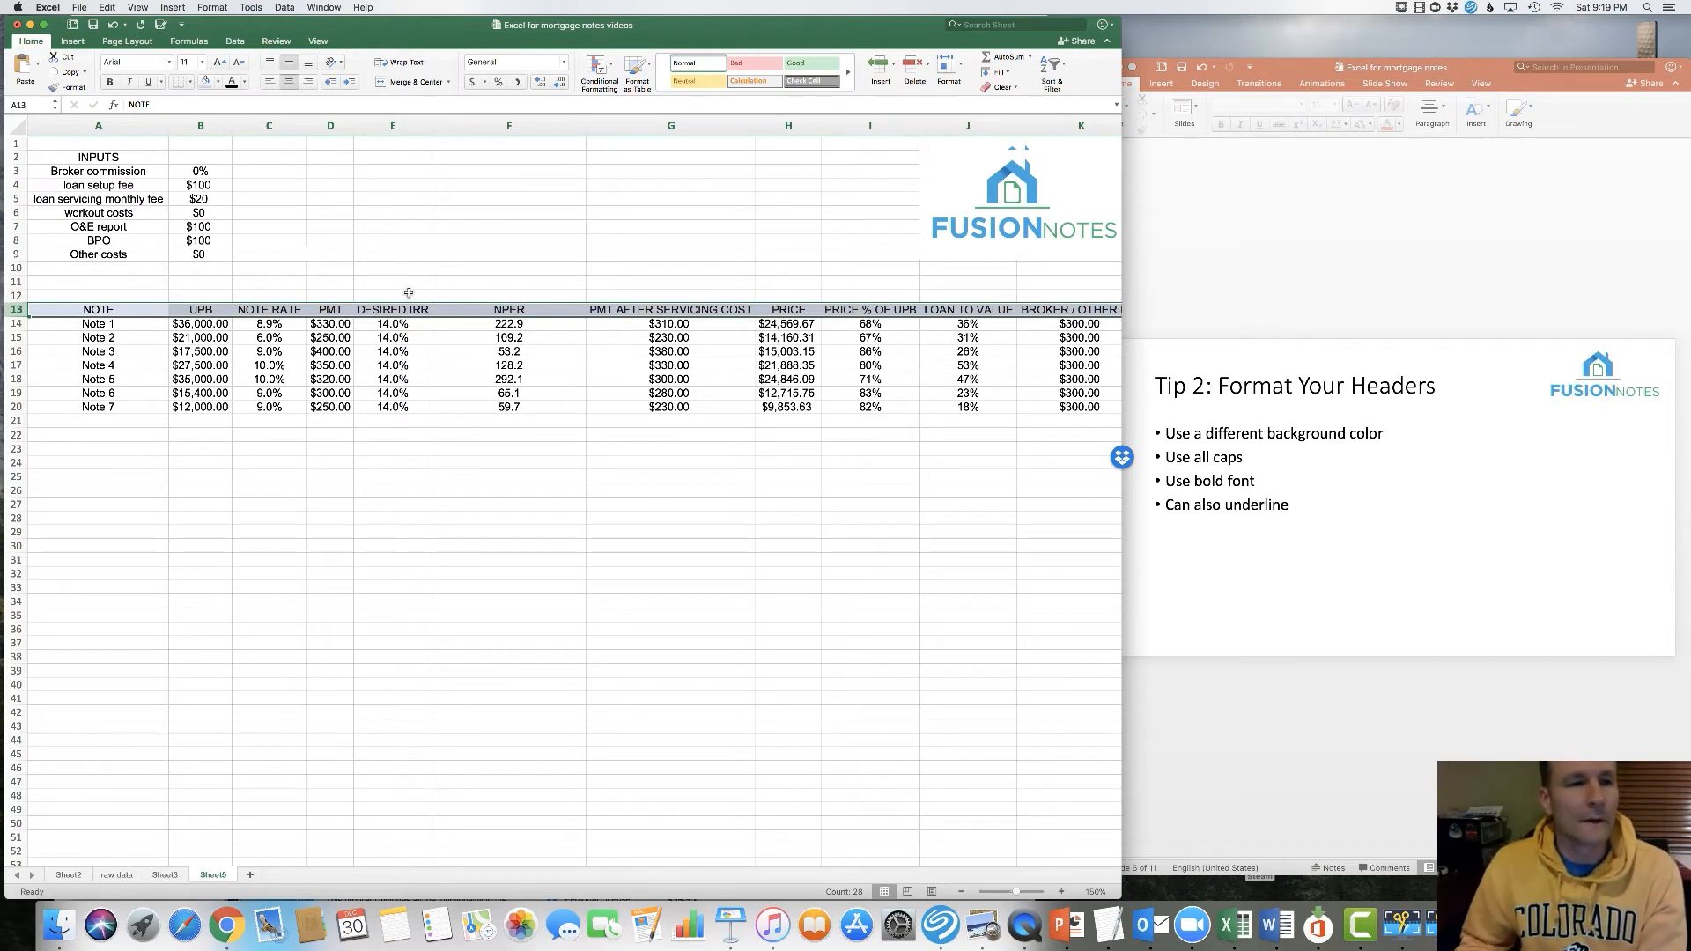
pyautogui.click(109, 85)
pyautogui.click(148, 82)
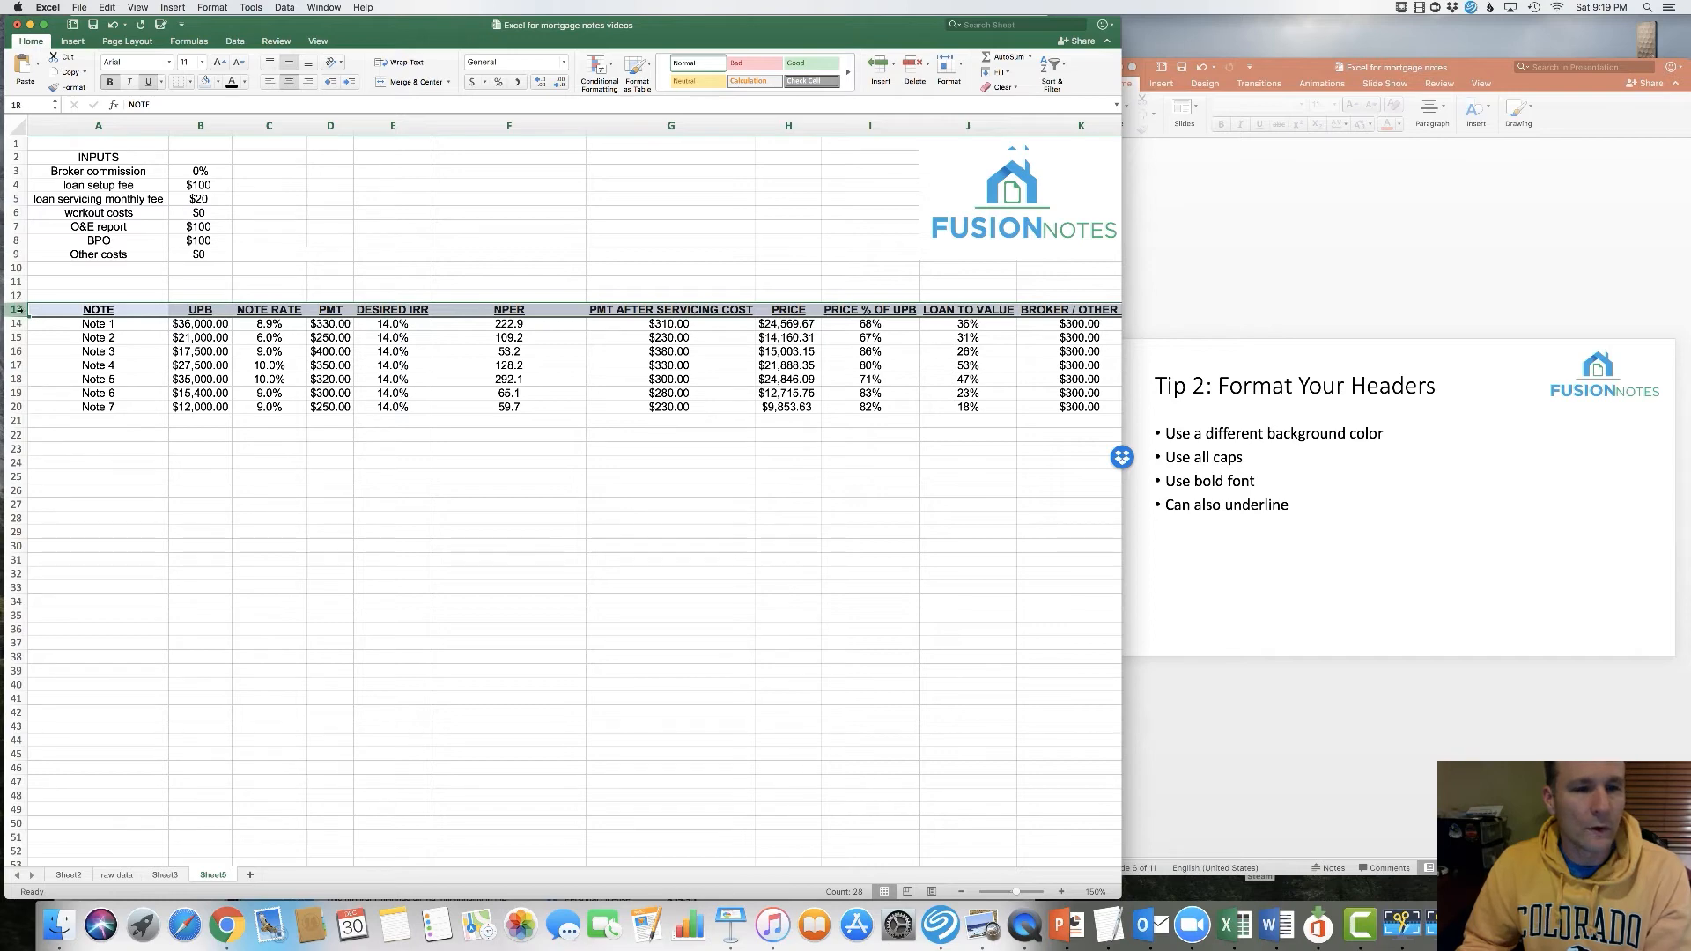
# Wrap the text in header row 13 and narrow columns C, E, G and I to L so long headings break over two lines
pyautogui.click(408, 71)
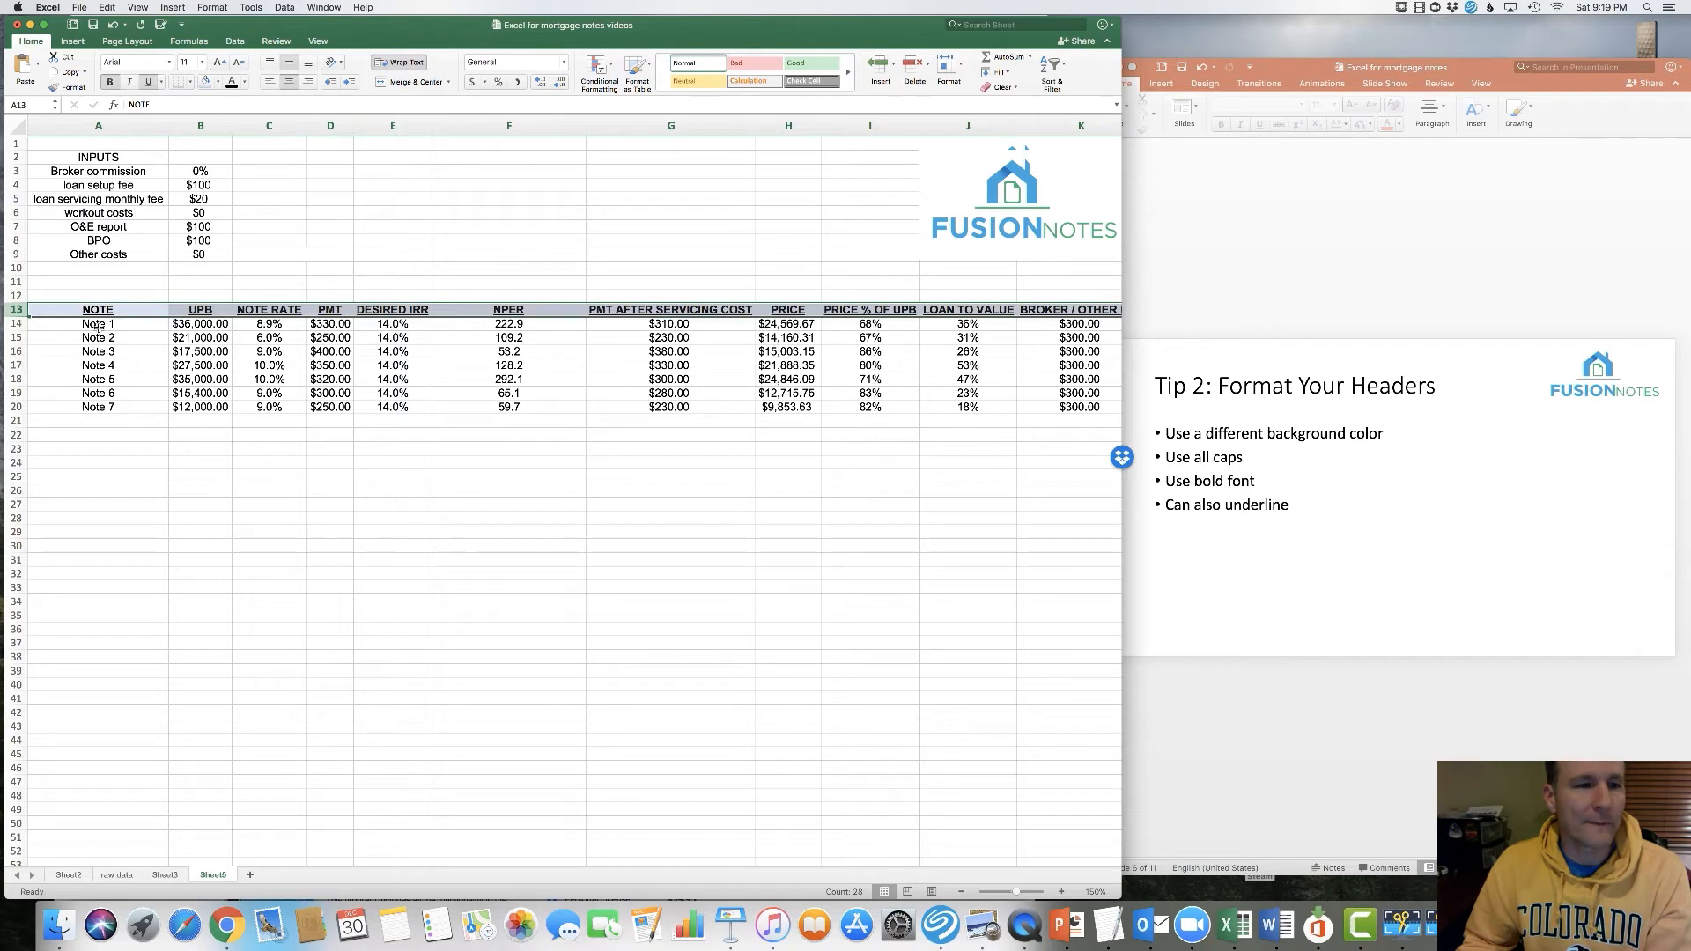
pyautogui.moveTo(17, 324); pyautogui.dragTo(16, 333)
pyautogui.moveTo(756, 129); pyautogui.dragTo(695, 130)
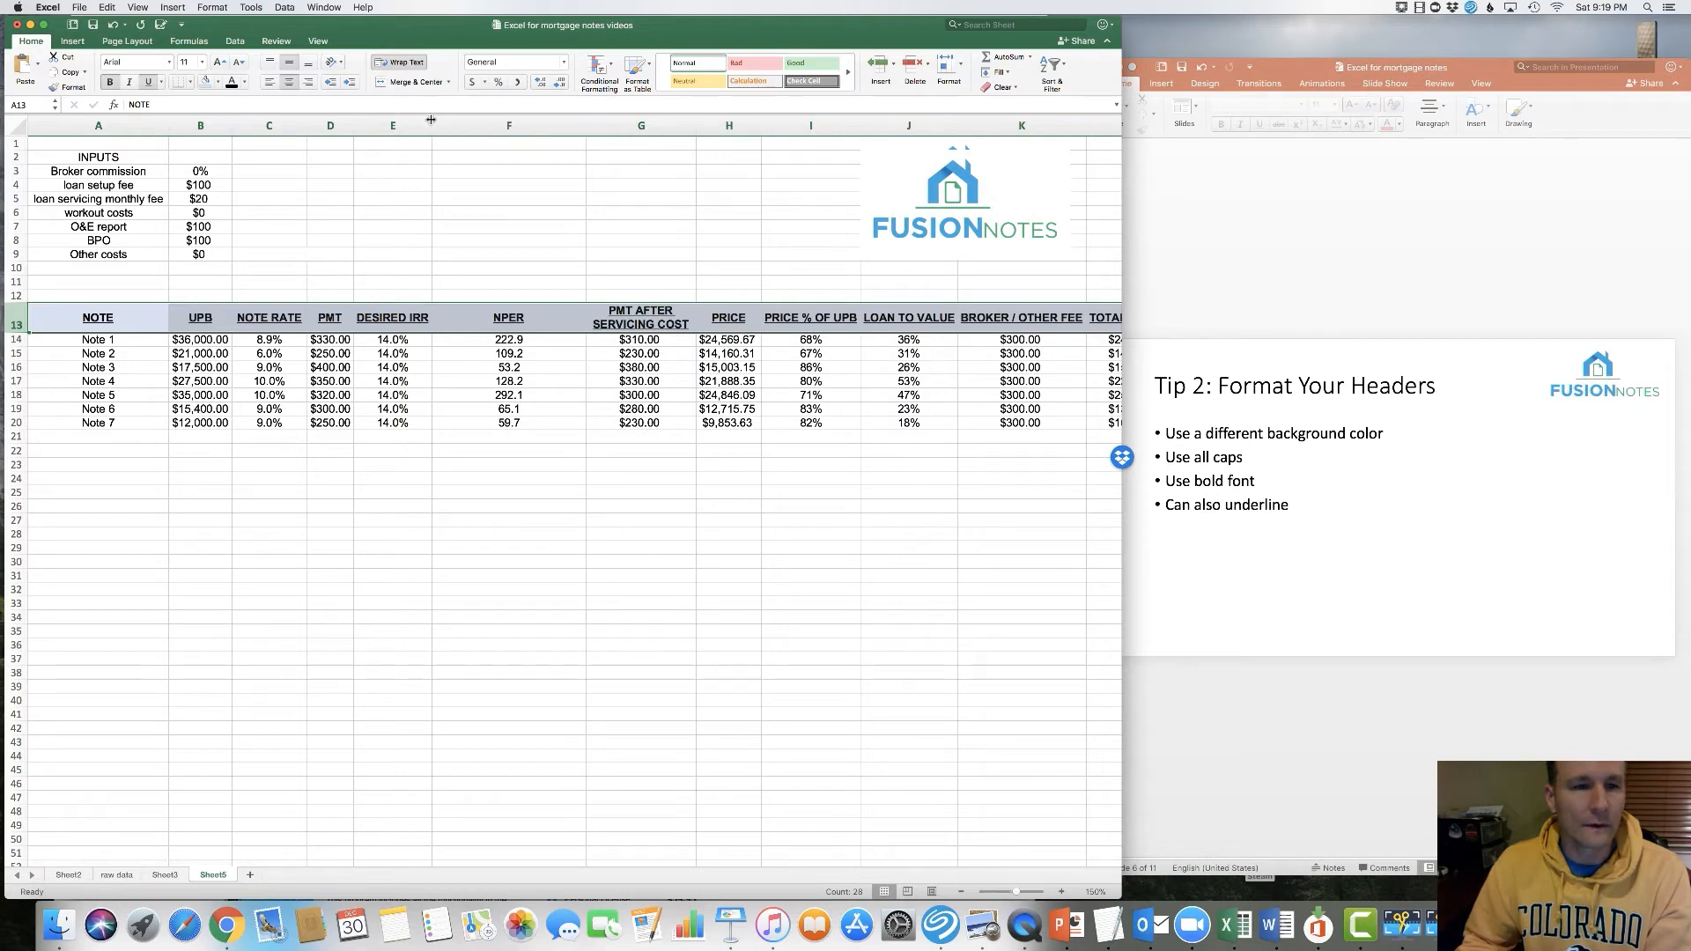
pyautogui.moveTo(432, 124); pyautogui.dragTo(416, 124)
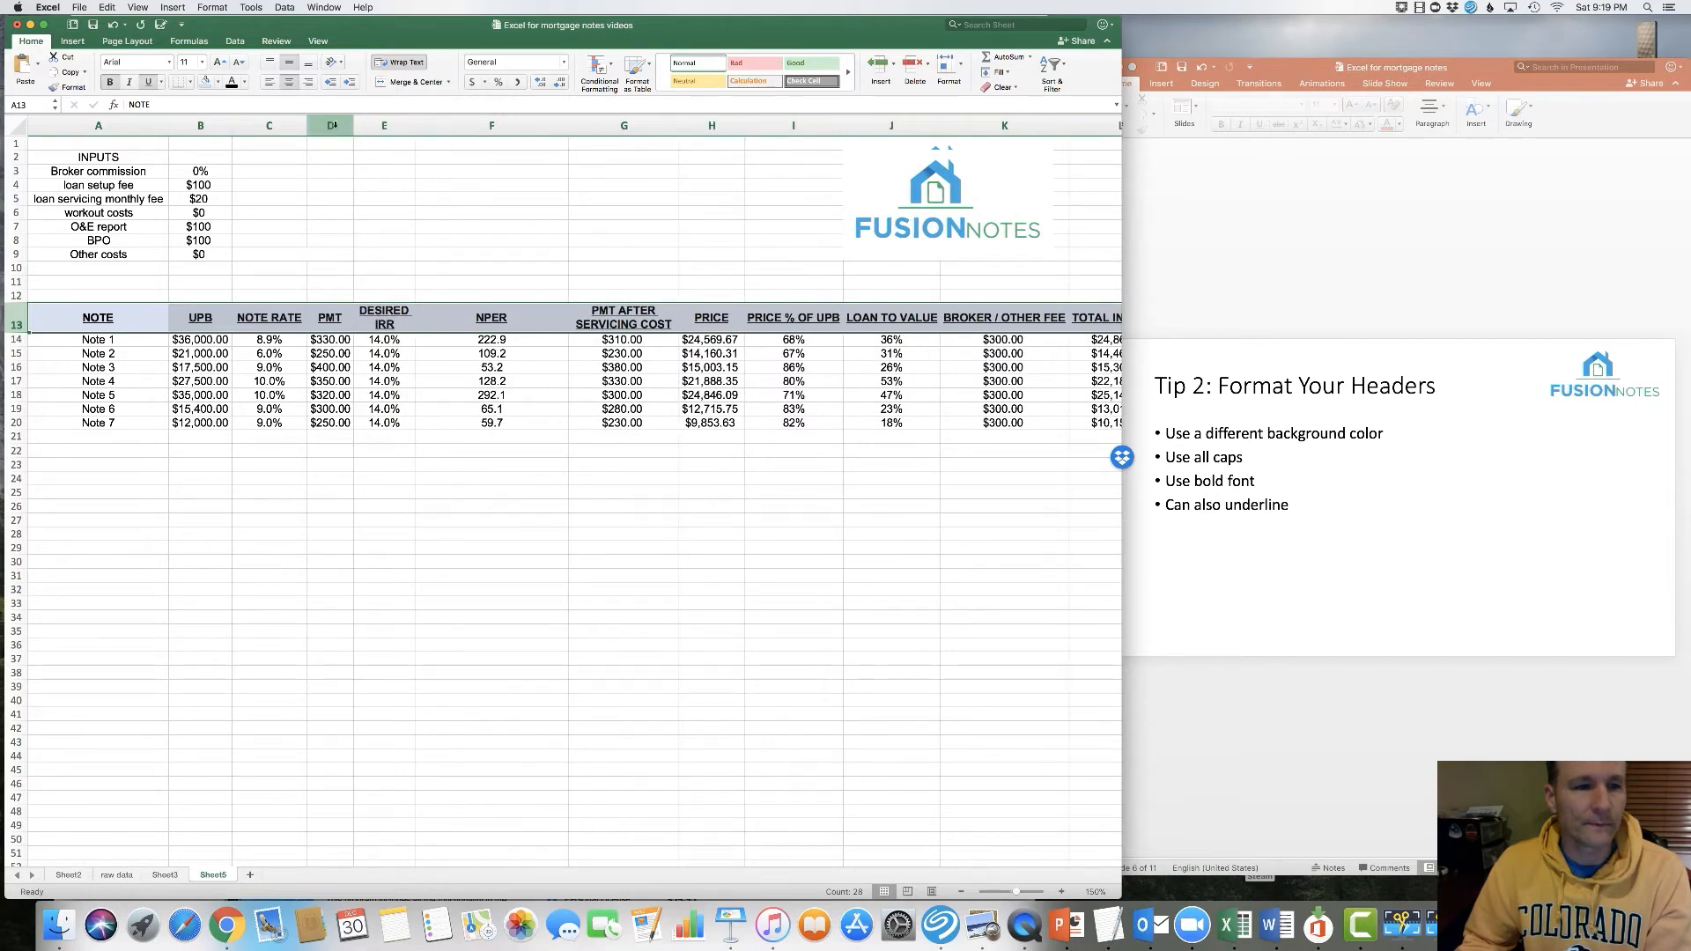
pyautogui.moveTo(302, 124); pyautogui.dragTo(287, 124)
pyautogui.moveTo(823, 126); pyautogui.dragTo(884, 125)
pyautogui.moveTo(1023, 126); pyautogui.dragTo(995, 127)
pyautogui.moveTo(1098, 125); pyautogui.dragTo(1082, 125)
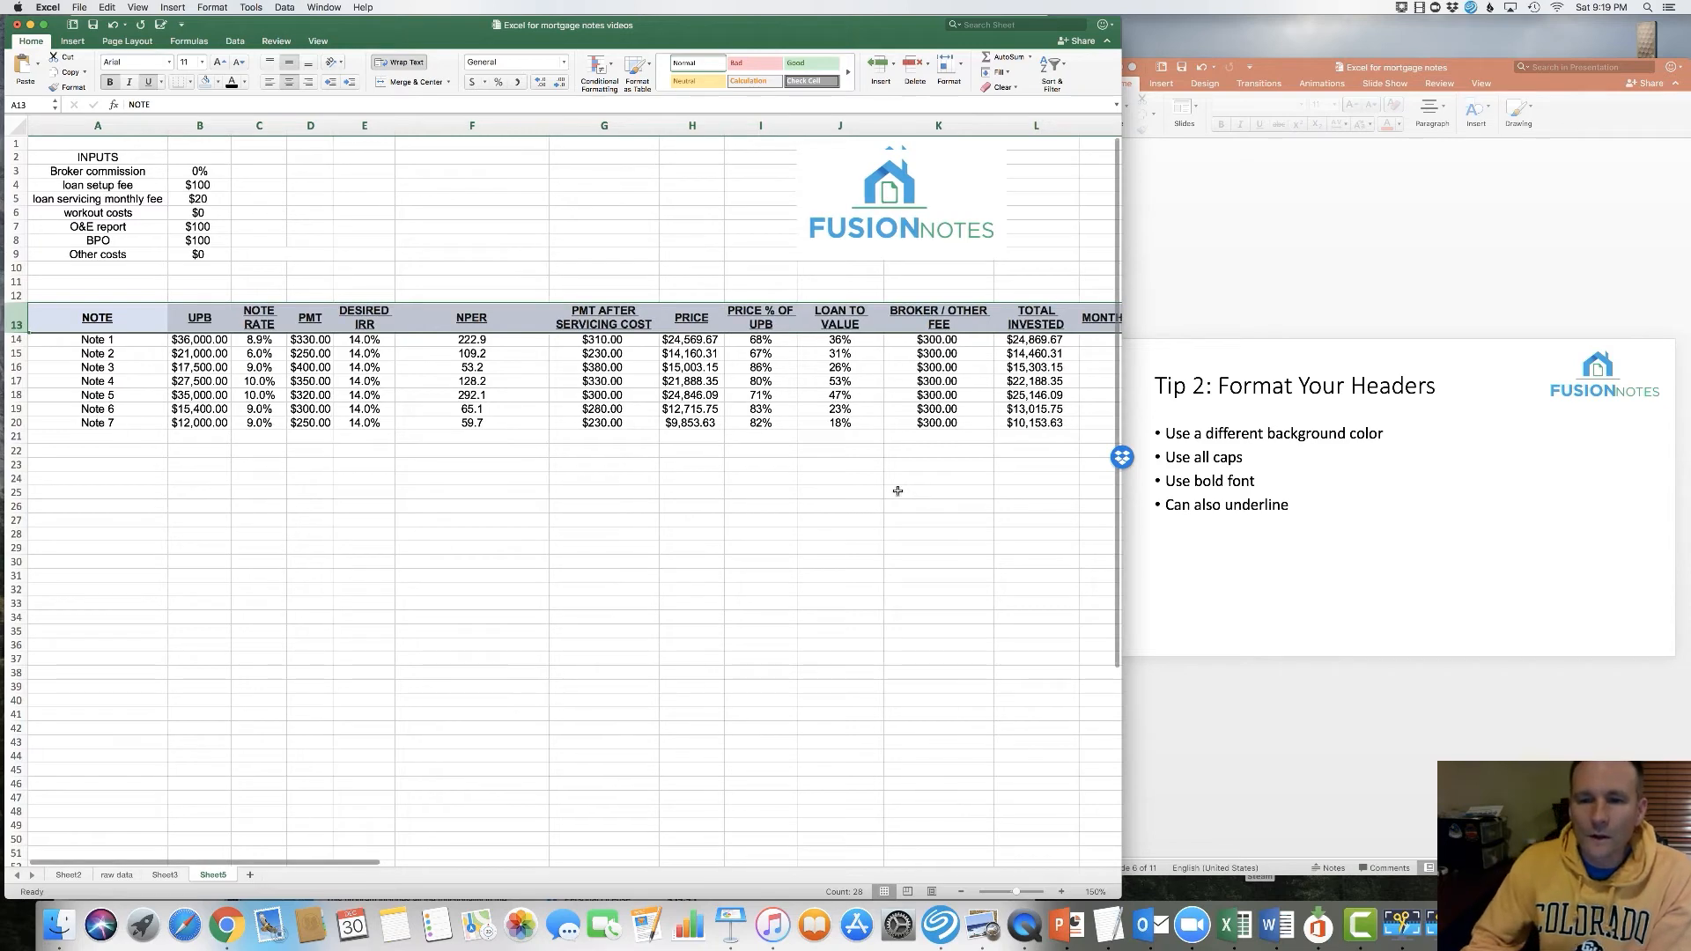
pyautogui.click(476, 464)
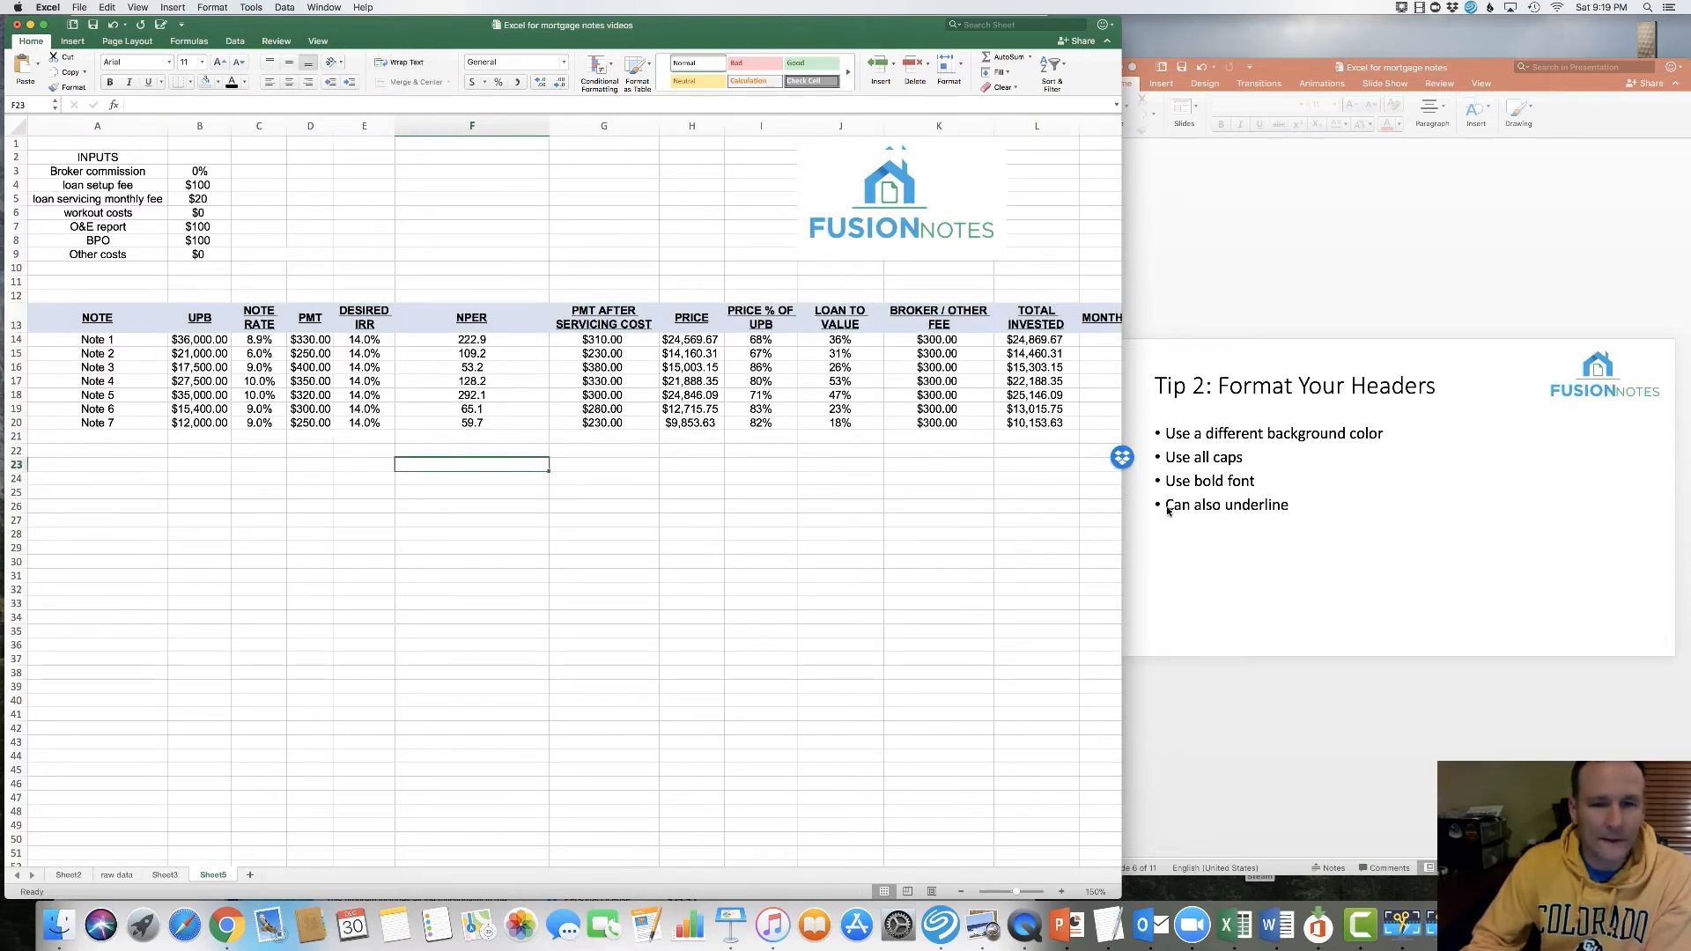
# Switch to PowerPoint, advance to the slide "Tip 3: Align Your Data", and return to the INPUTS labels in Excel
pyautogui.click(1286, 546)
pyautogui.press('Down')
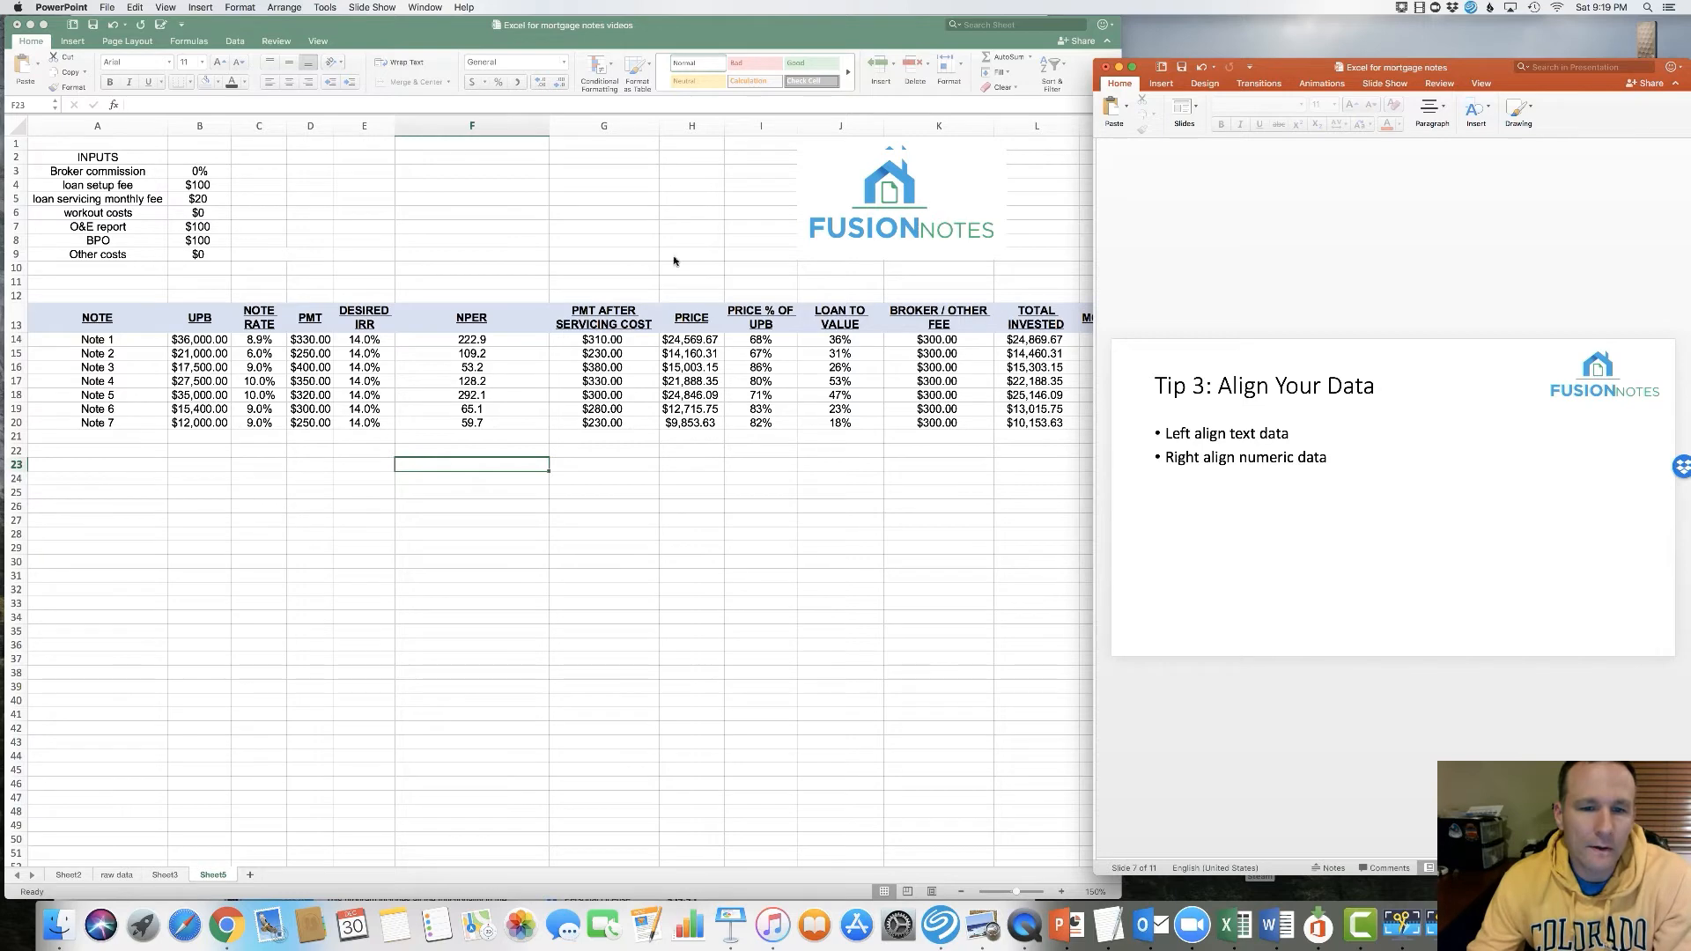
pyautogui.click(104, 169)
# Left-align the INPUTS labels in A2:A9 and the note names in A14:A20
pyautogui.moveTo(124, 159); pyautogui.dragTo(119, 254)
pyautogui.click(270, 82)
pyautogui.click(131, 342)
pyautogui.moveTo(113, 423); pyautogui.dragTo(114, 426)
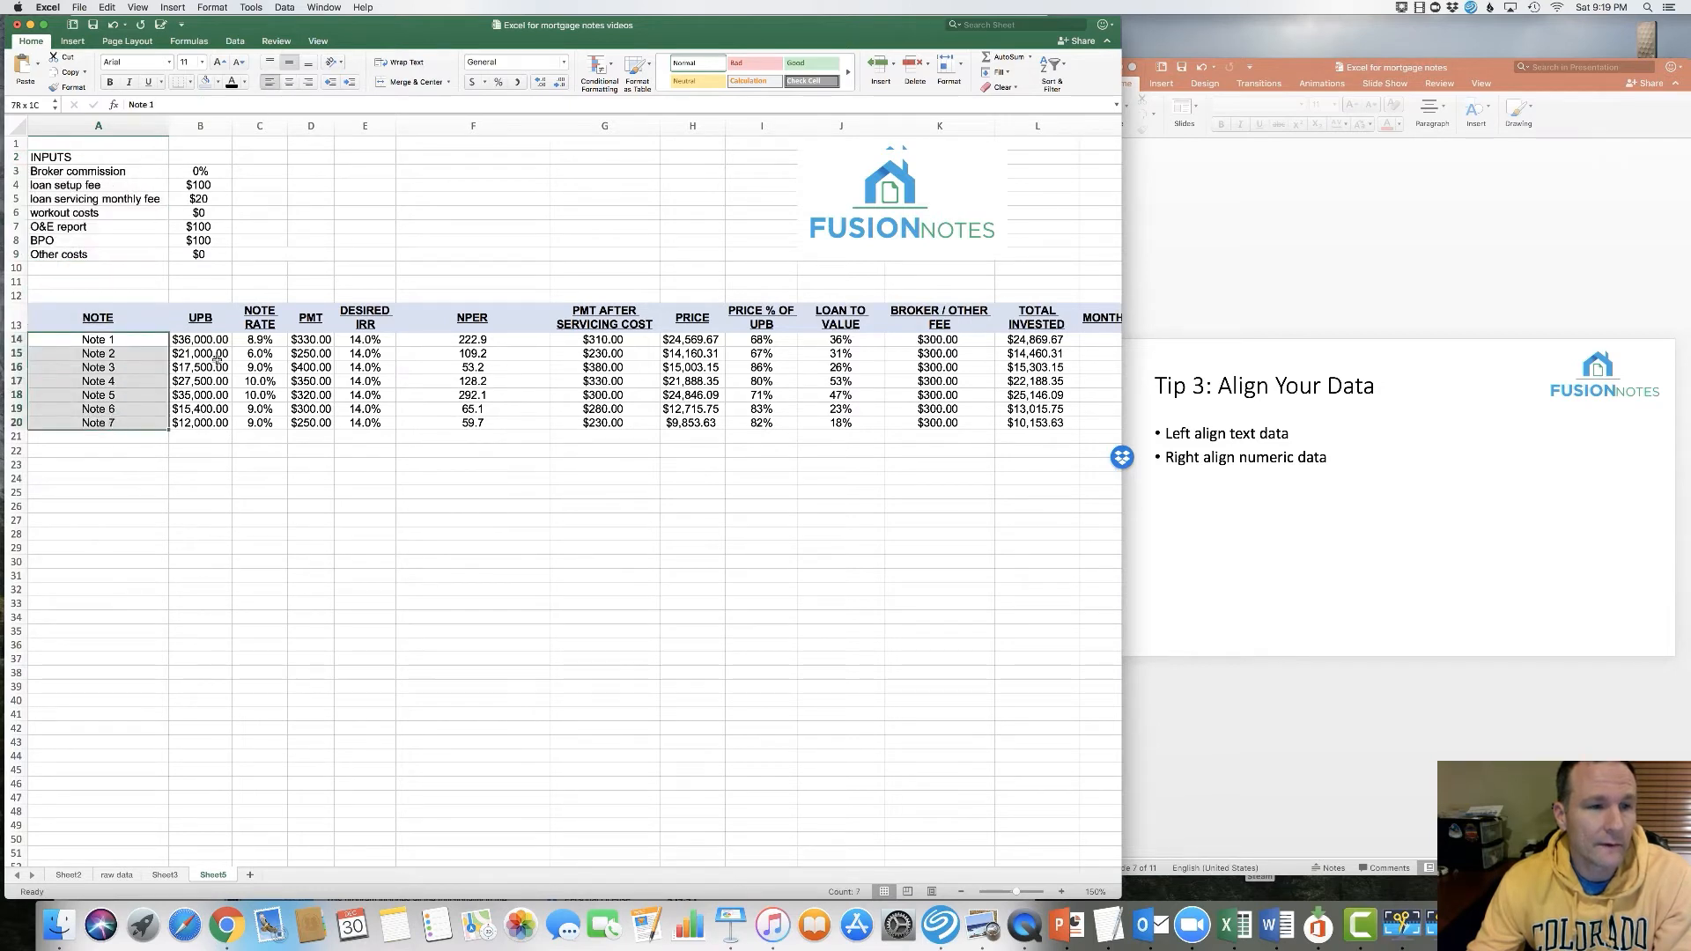
pyautogui.click(269, 81)
# Right-align the input values in B3:B9 and the numeric note data in B14:L20
pyautogui.click(205, 173)
pyautogui.moveTo(205, 173); pyautogui.dragTo(201, 255)
pyautogui.click(309, 81)
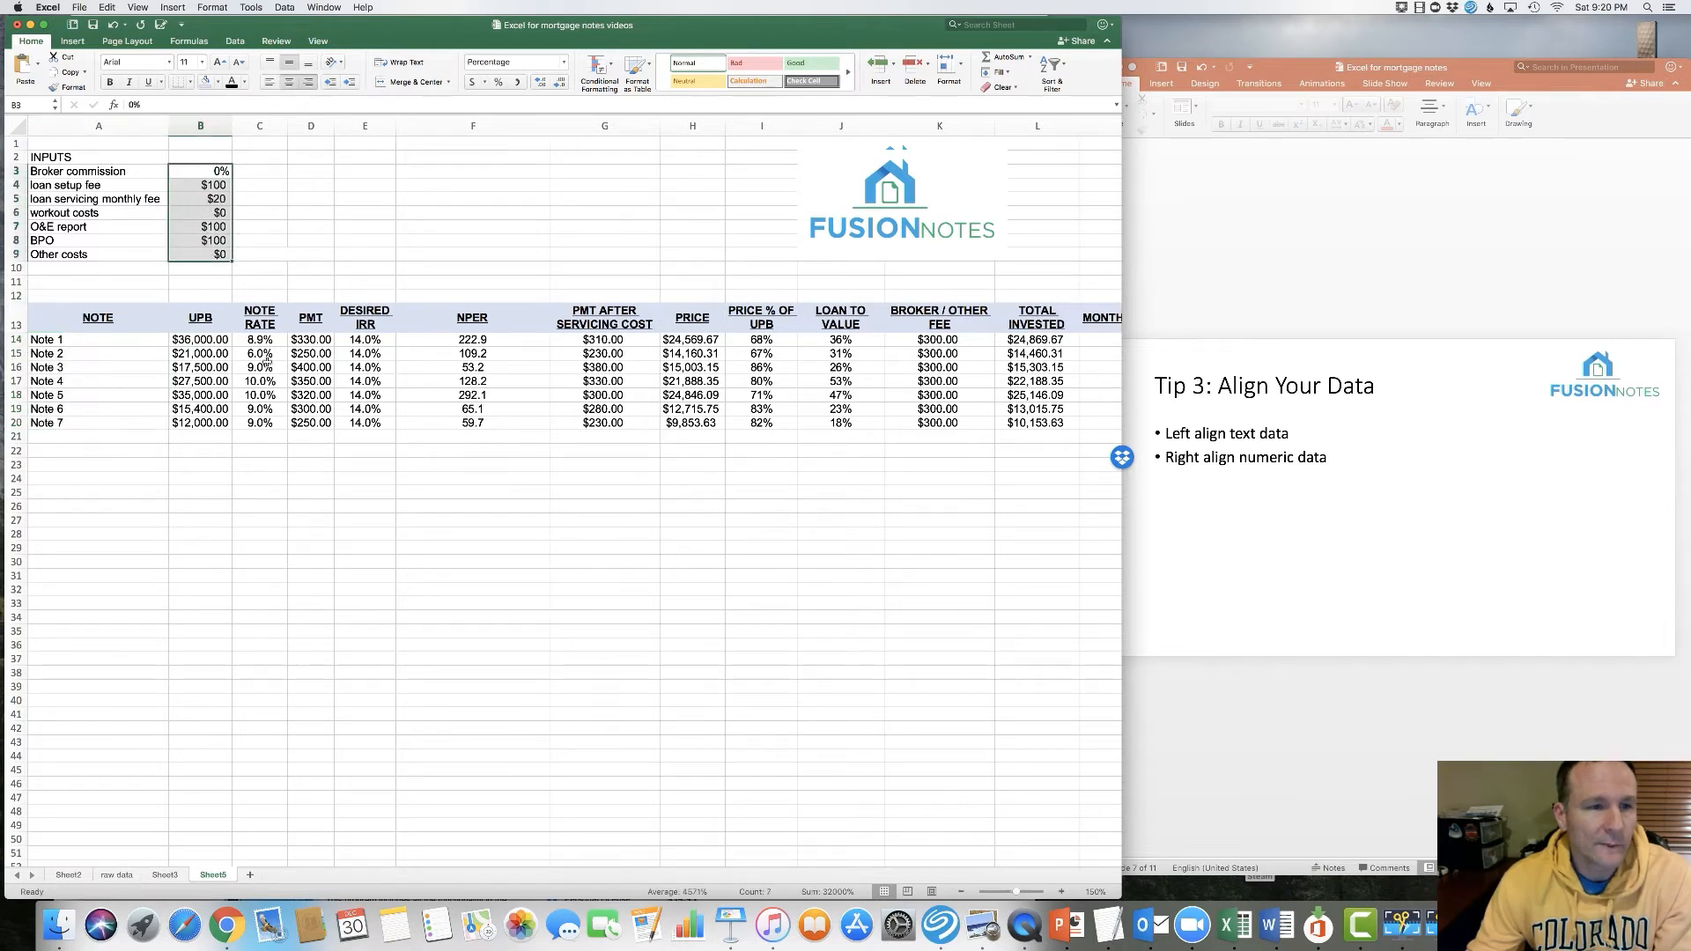
pyautogui.moveTo(212, 340); pyautogui.dragTo(1053, 424)
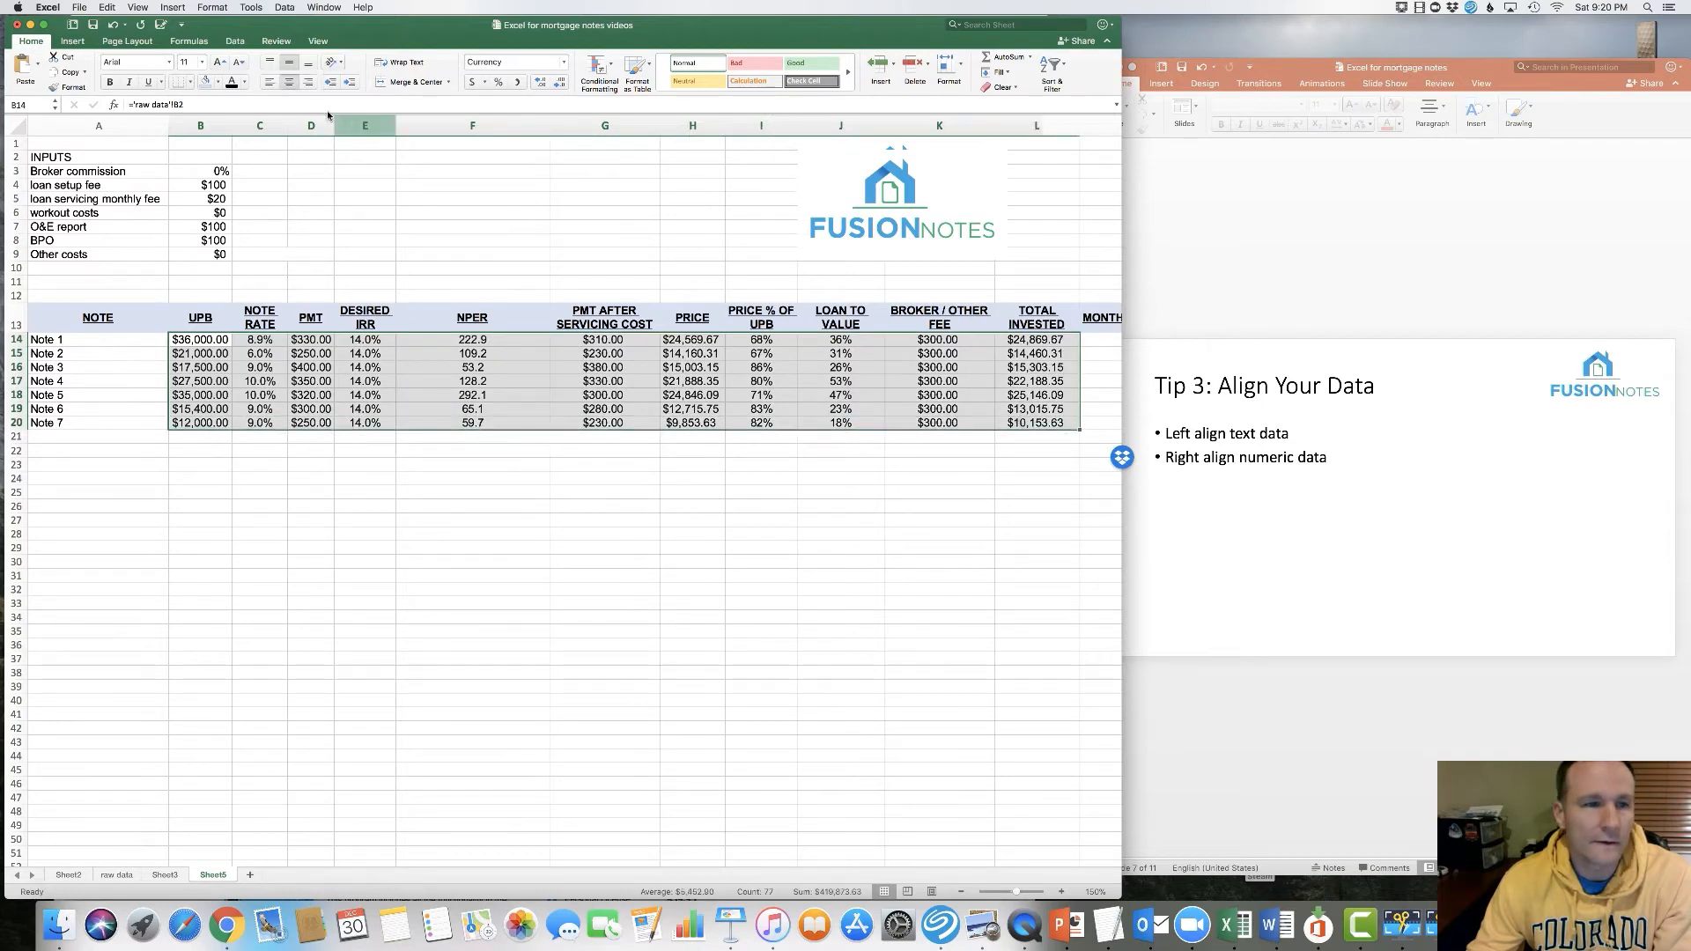
pyautogui.click(308, 81)
pyautogui.click(472, 198)
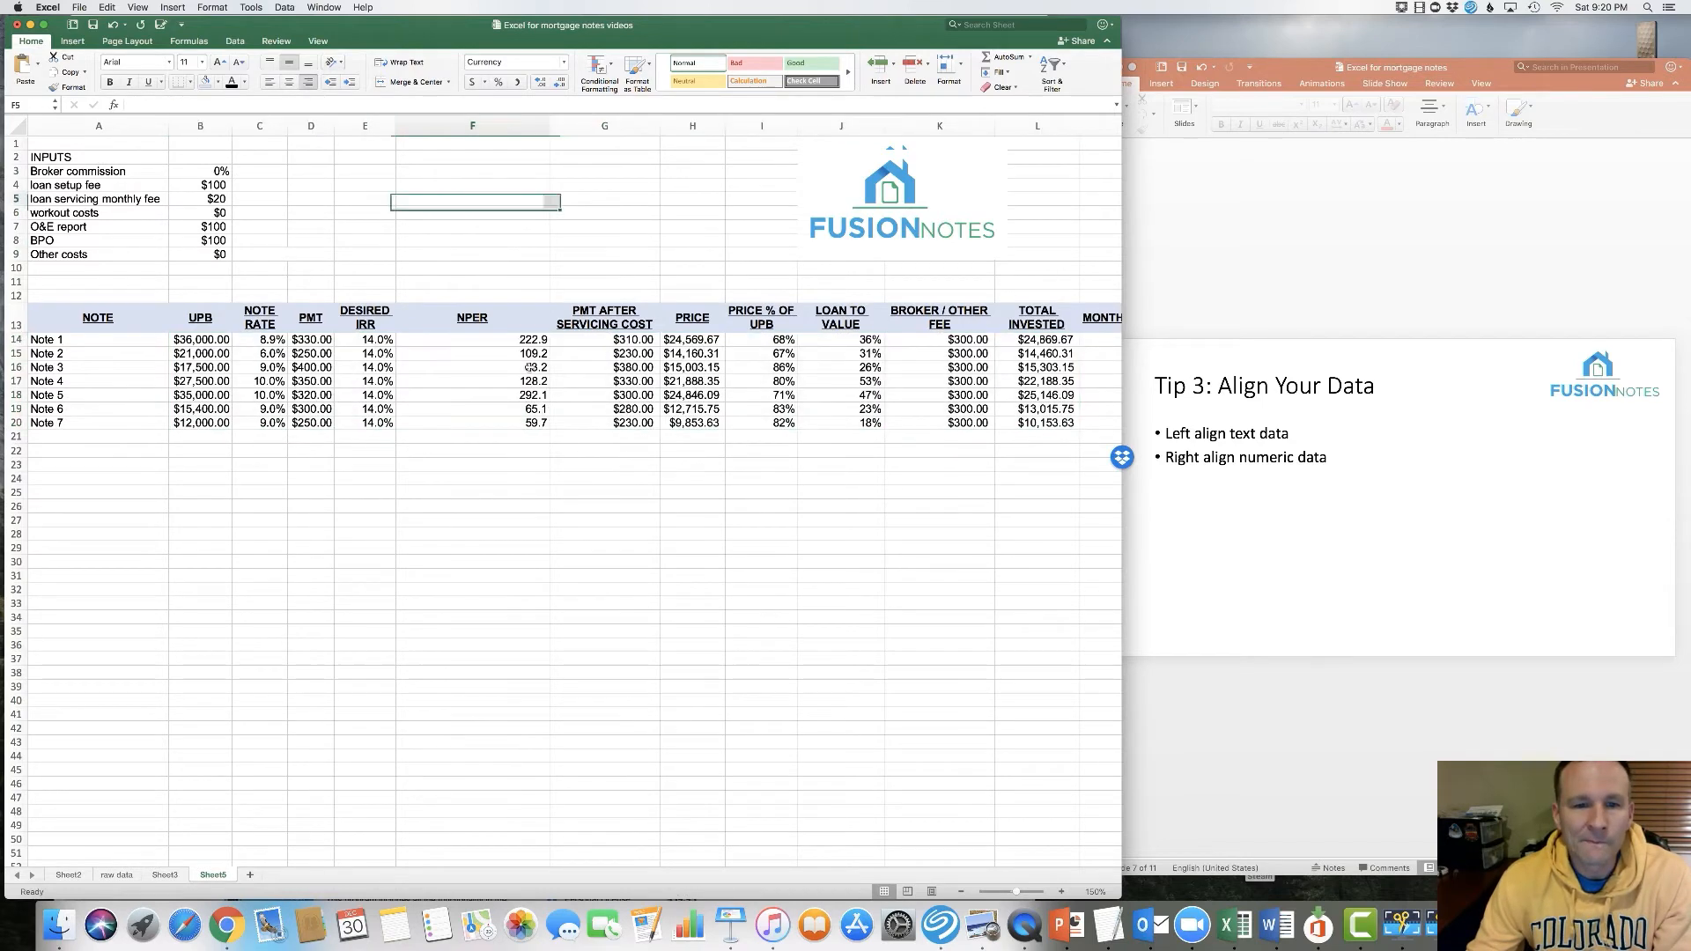
# Switch to PowerPoint and advance to the slide "Tip 4: Use White Space"
pyautogui.click(1229, 547)
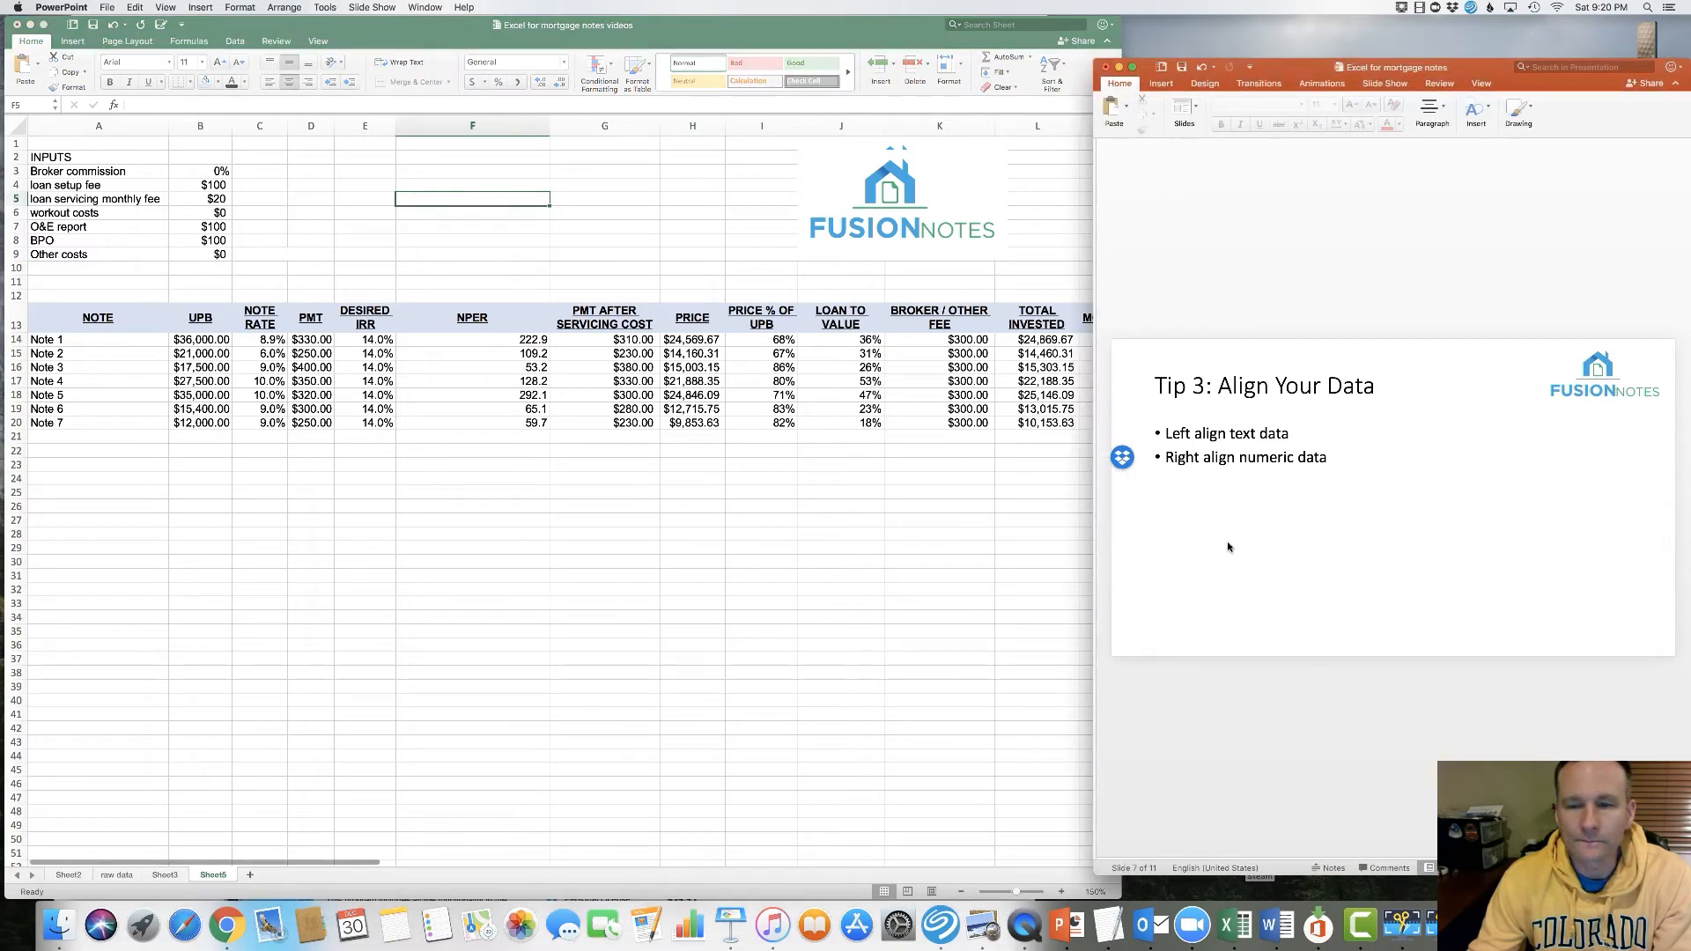
pyautogui.press('pageup')
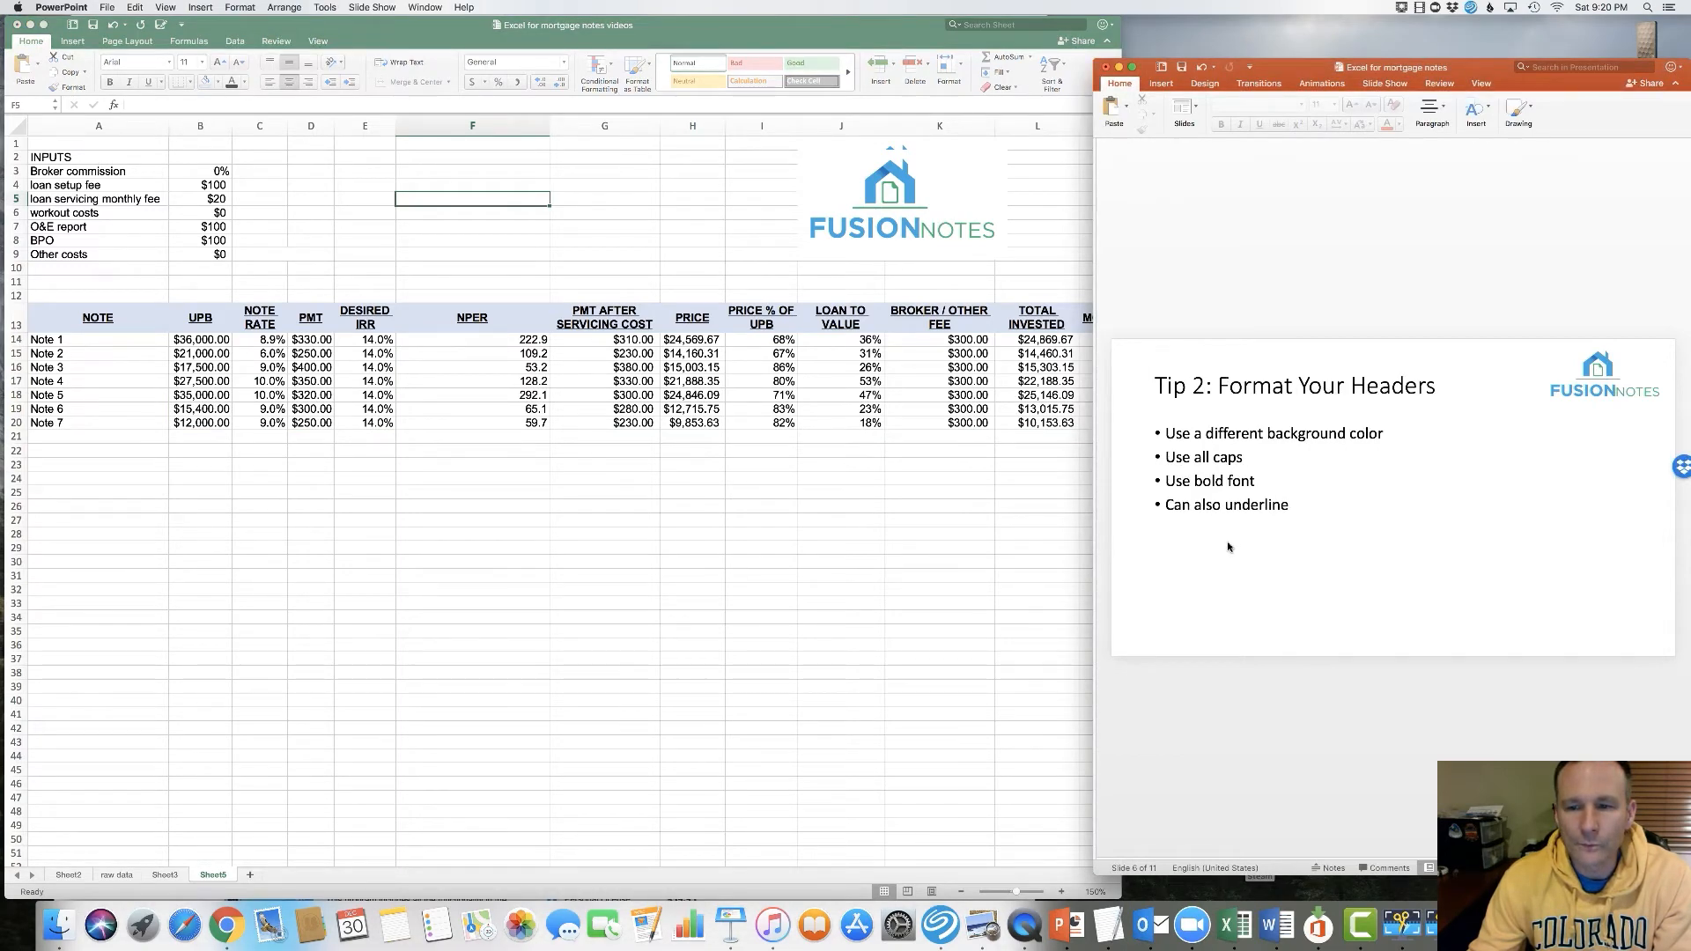
pyautogui.press('pagedown')
pyautogui.press('pagedown')
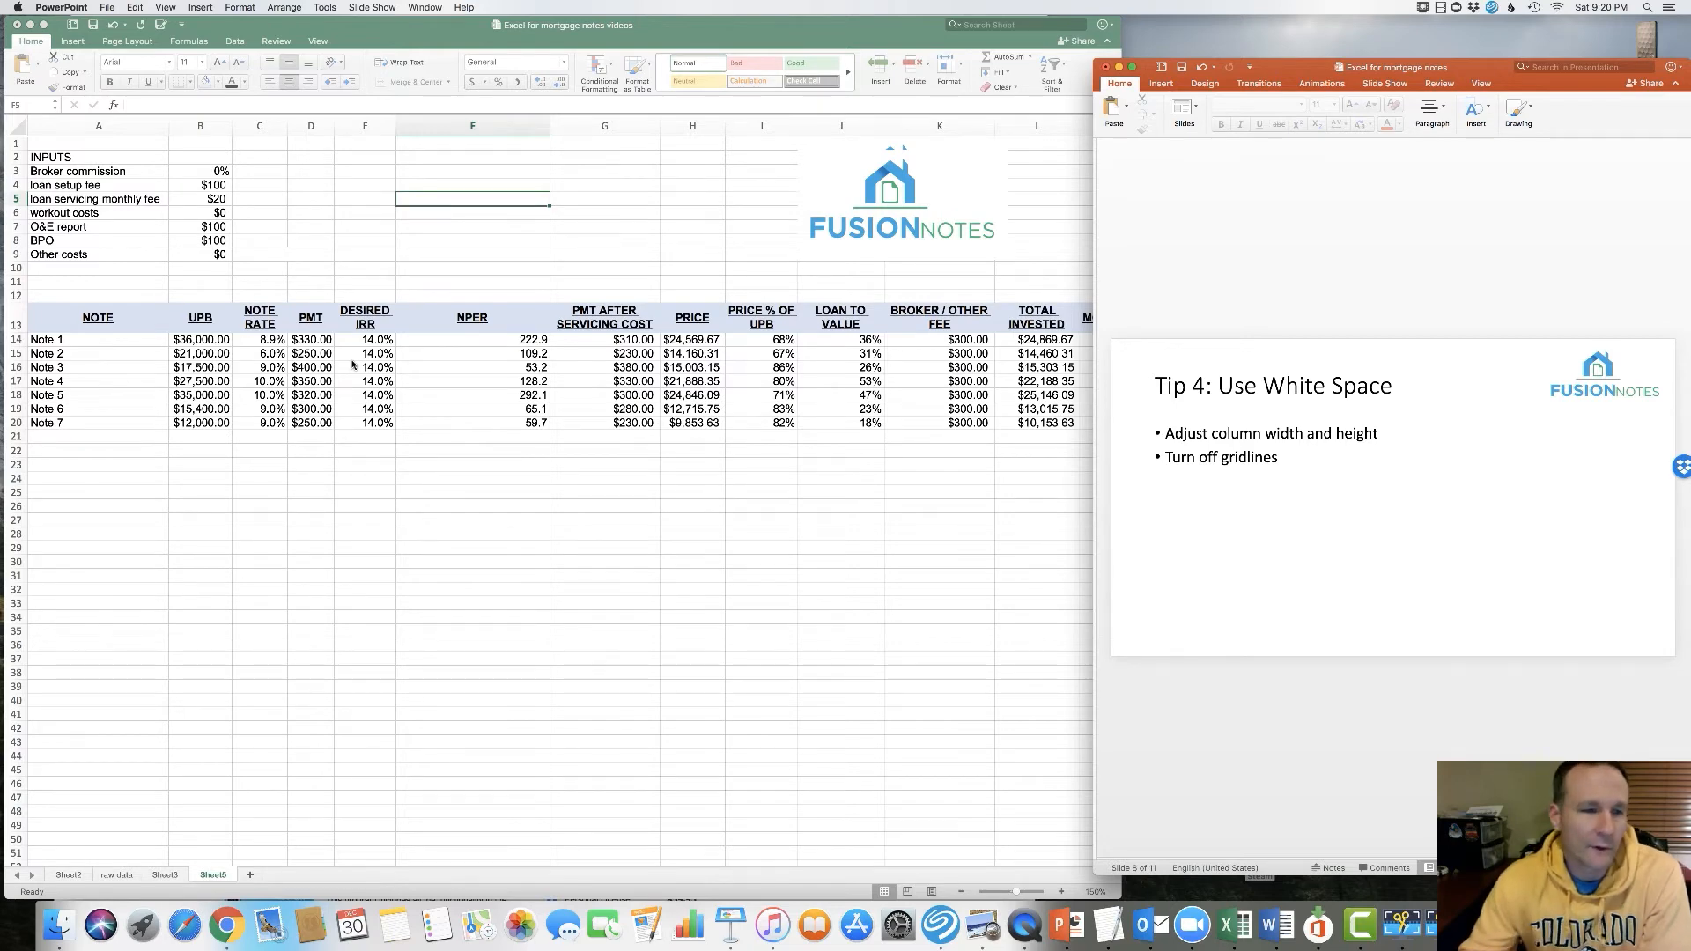
pyautogui.scroll(-1, 114, 394)
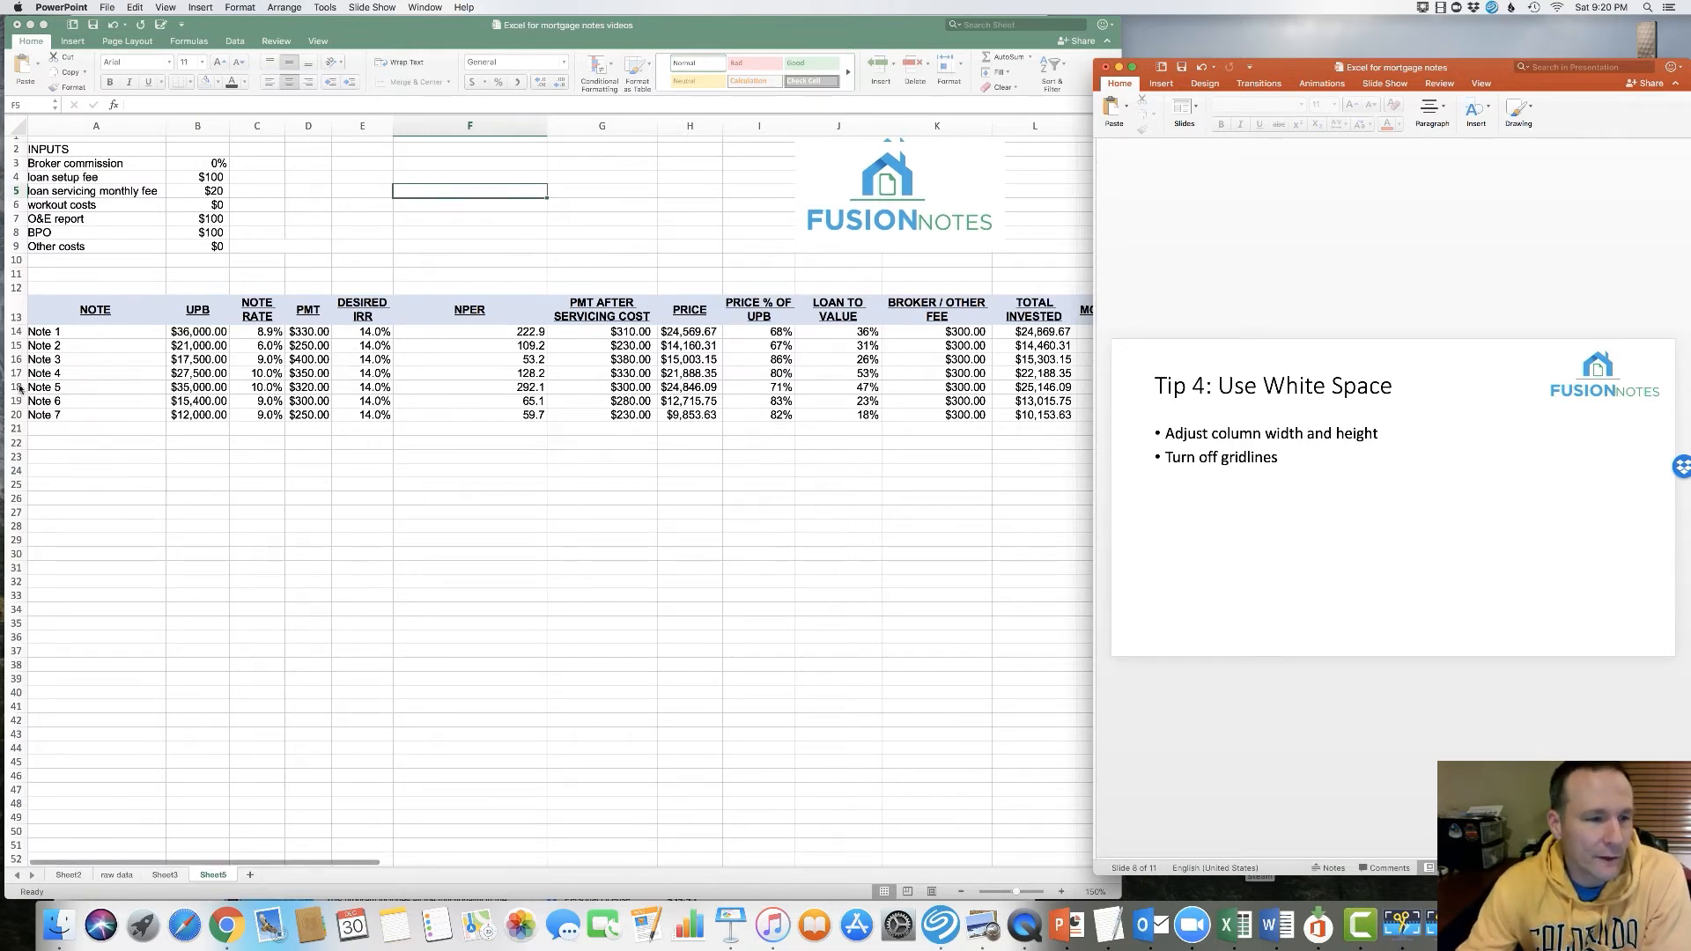
pyautogui.click(15, 387)
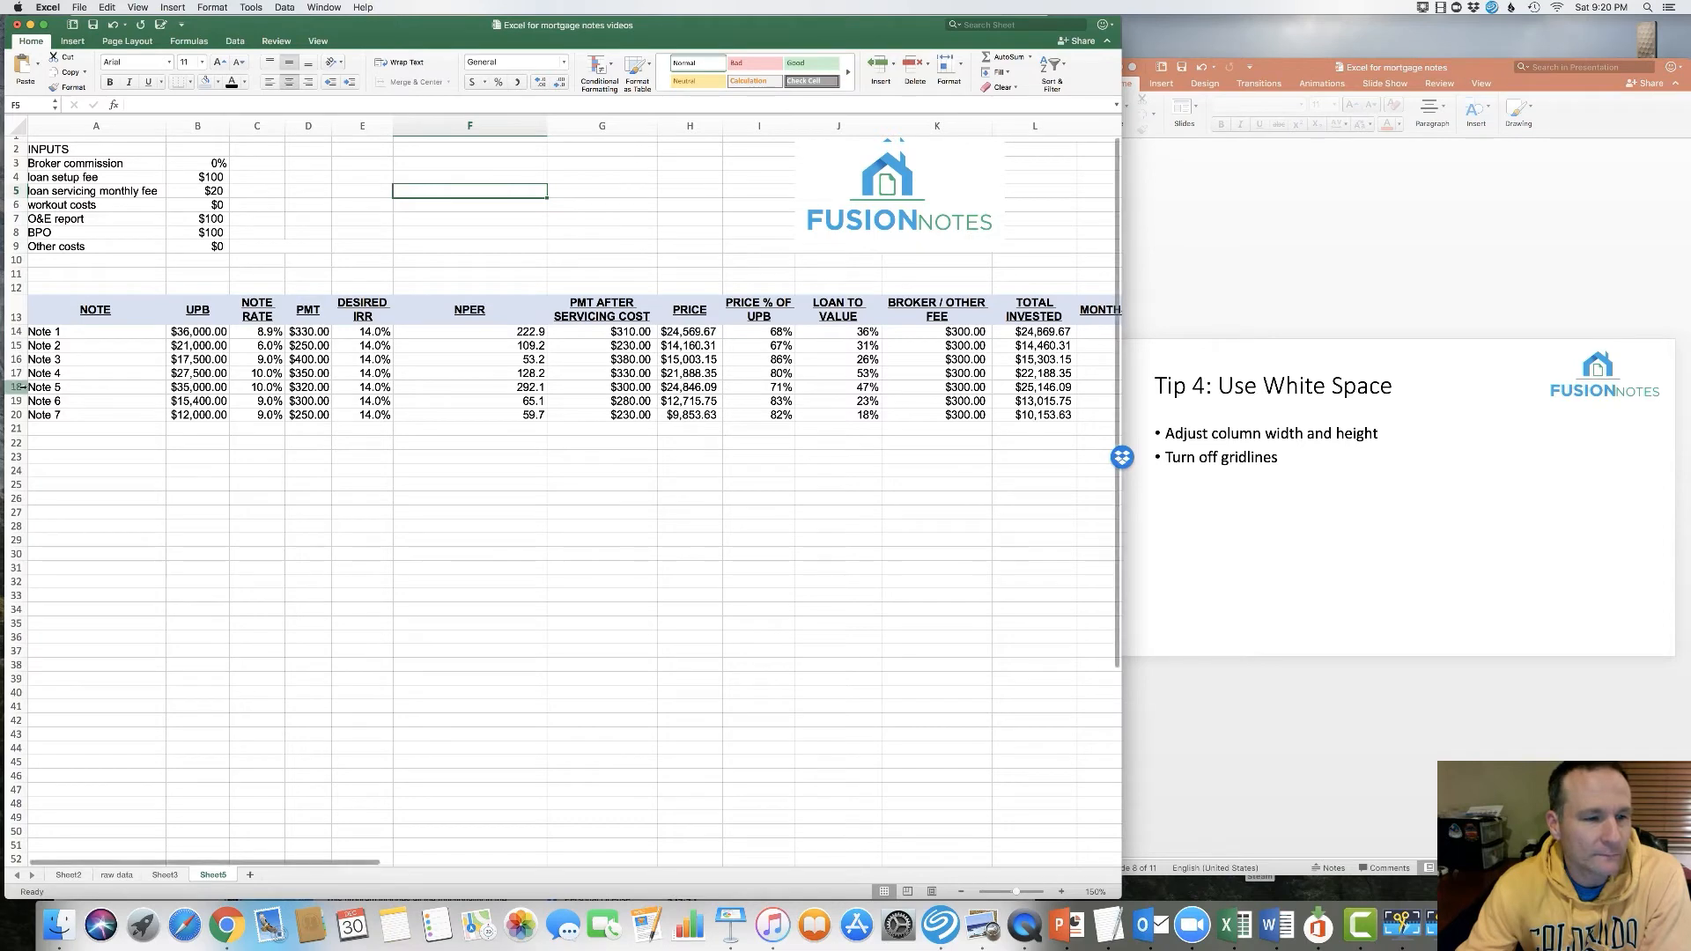
pyautogui.rightClick(15, 386)
pyautogui.click(50, 499)
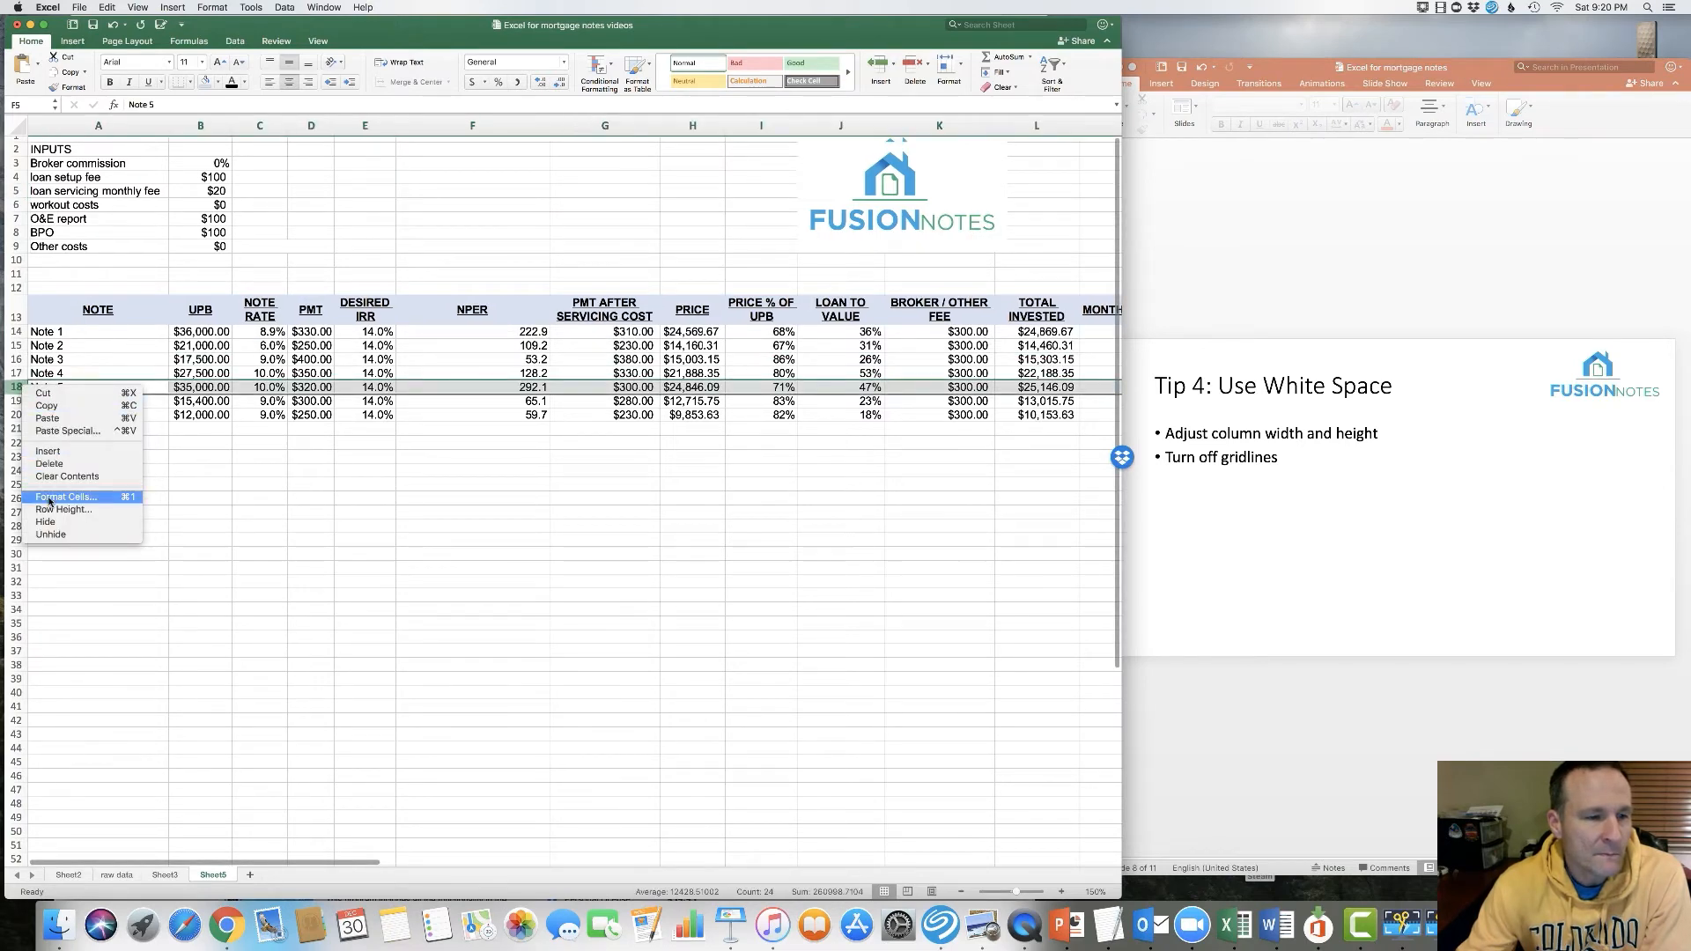
pyautogui.click(315, 664)
# Set the row height of rows 2 through 20 to 18
pyautogui.rightClick(19, 388)
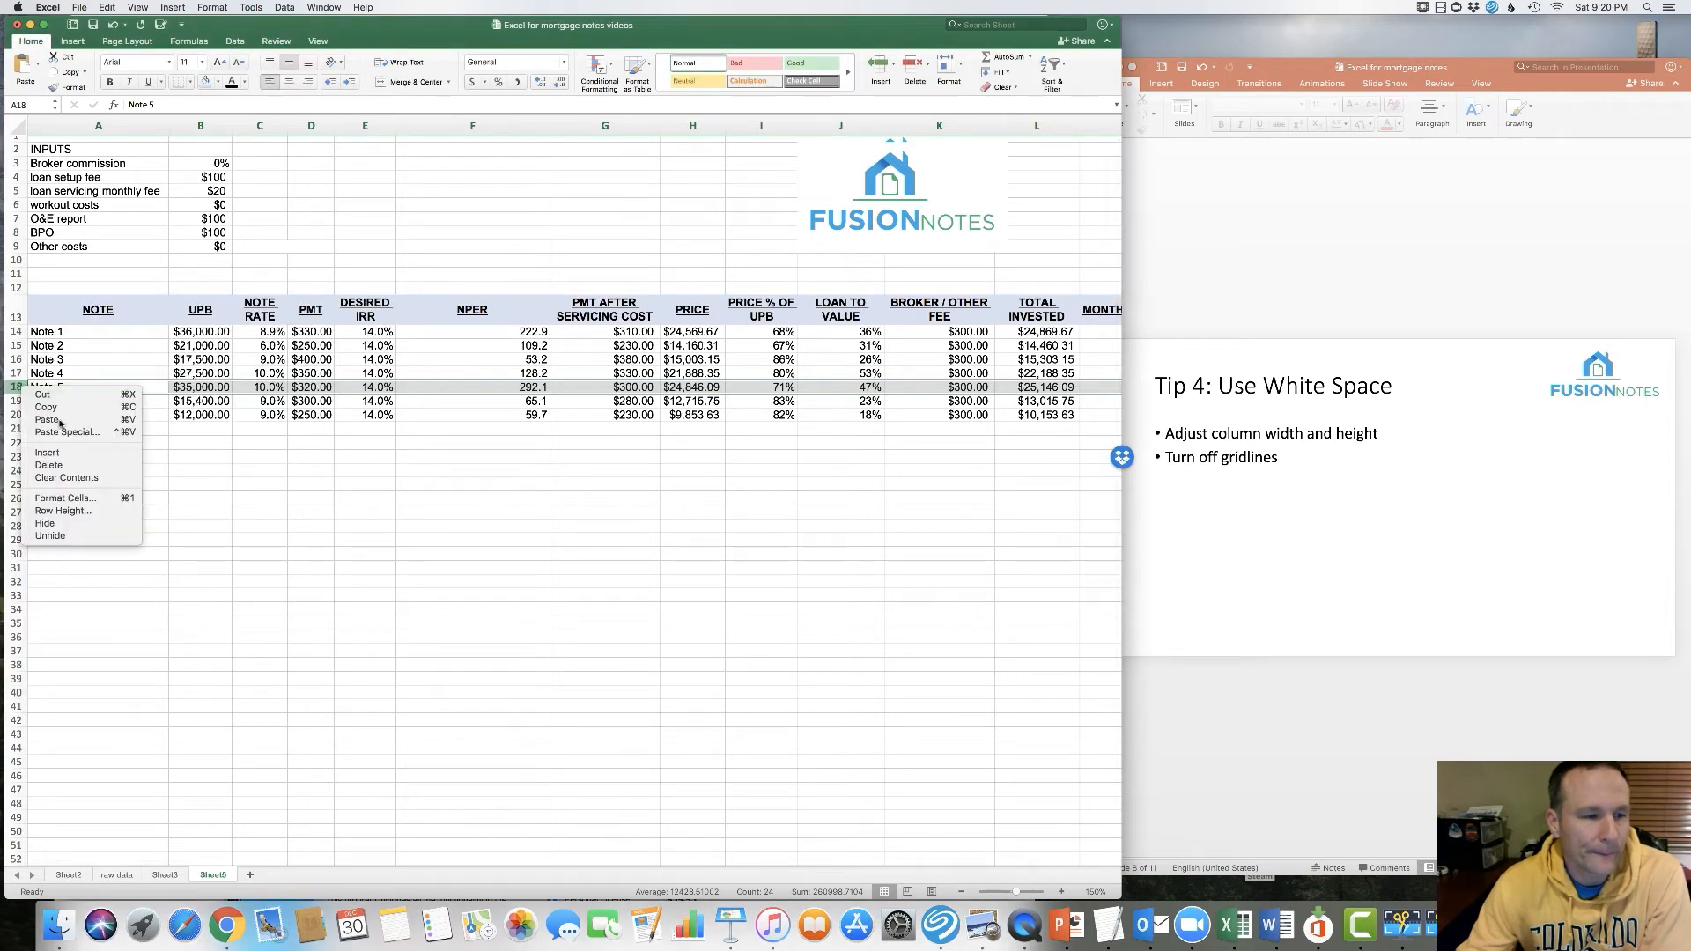
pyautogui.click(56, 511)
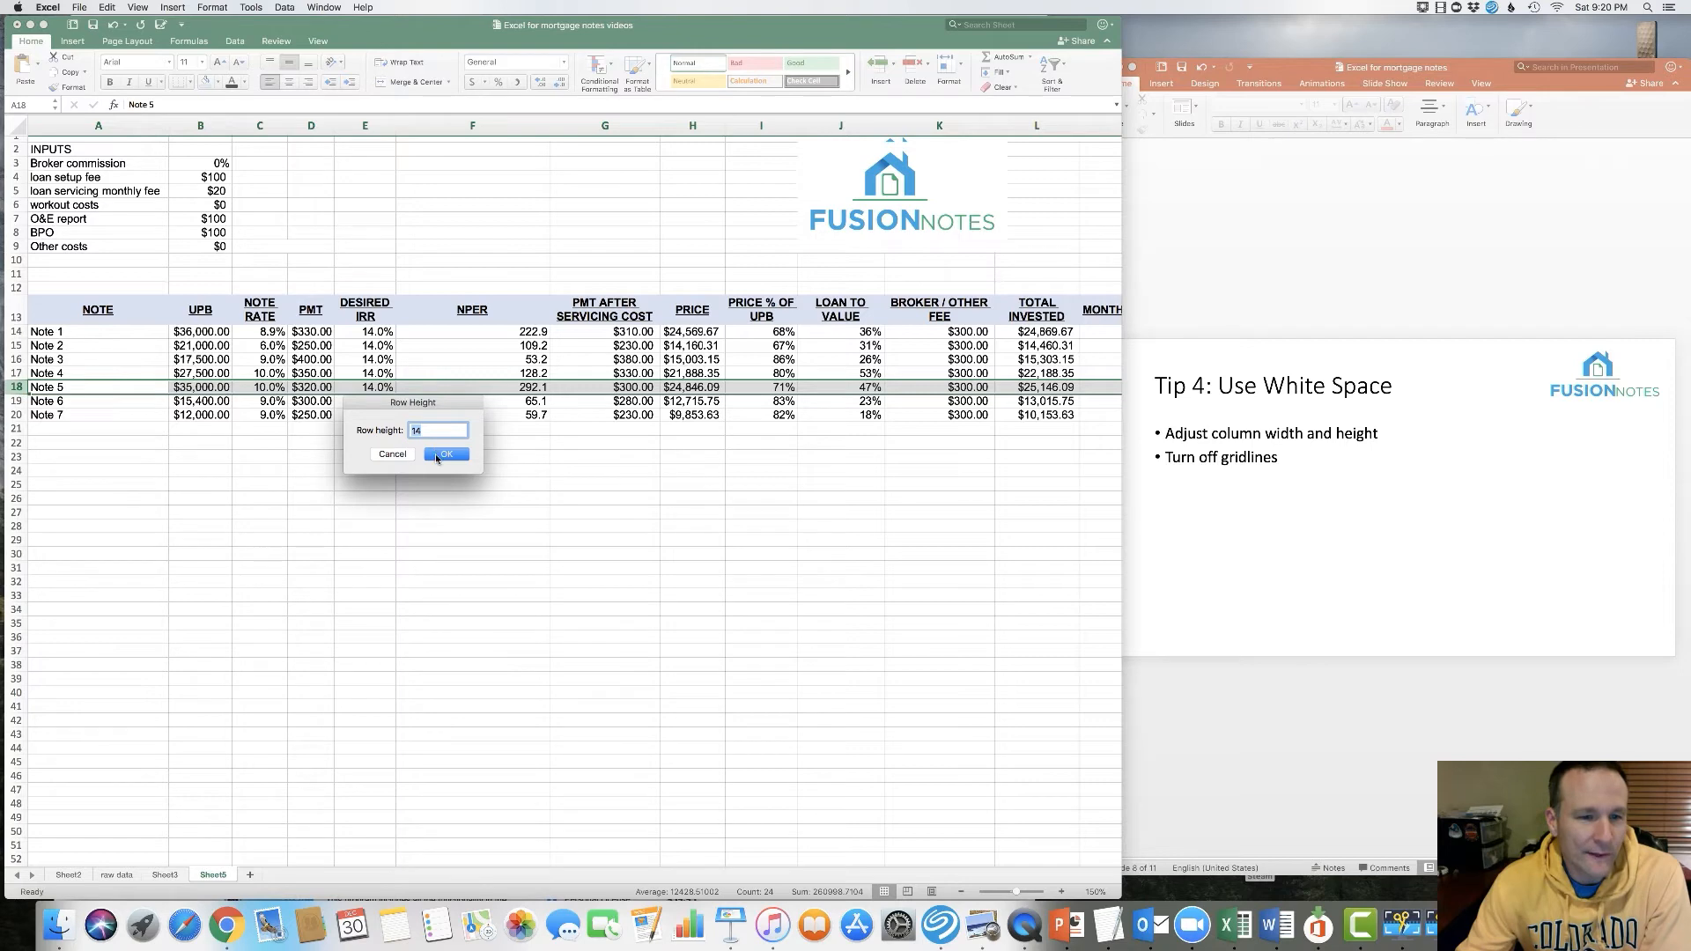
pyautogui.click(435, 452)
pyautogui.moveTo(34, 419); pyautogui.dragTo(33, 150)
pyautogui.rightClick(75, 183)
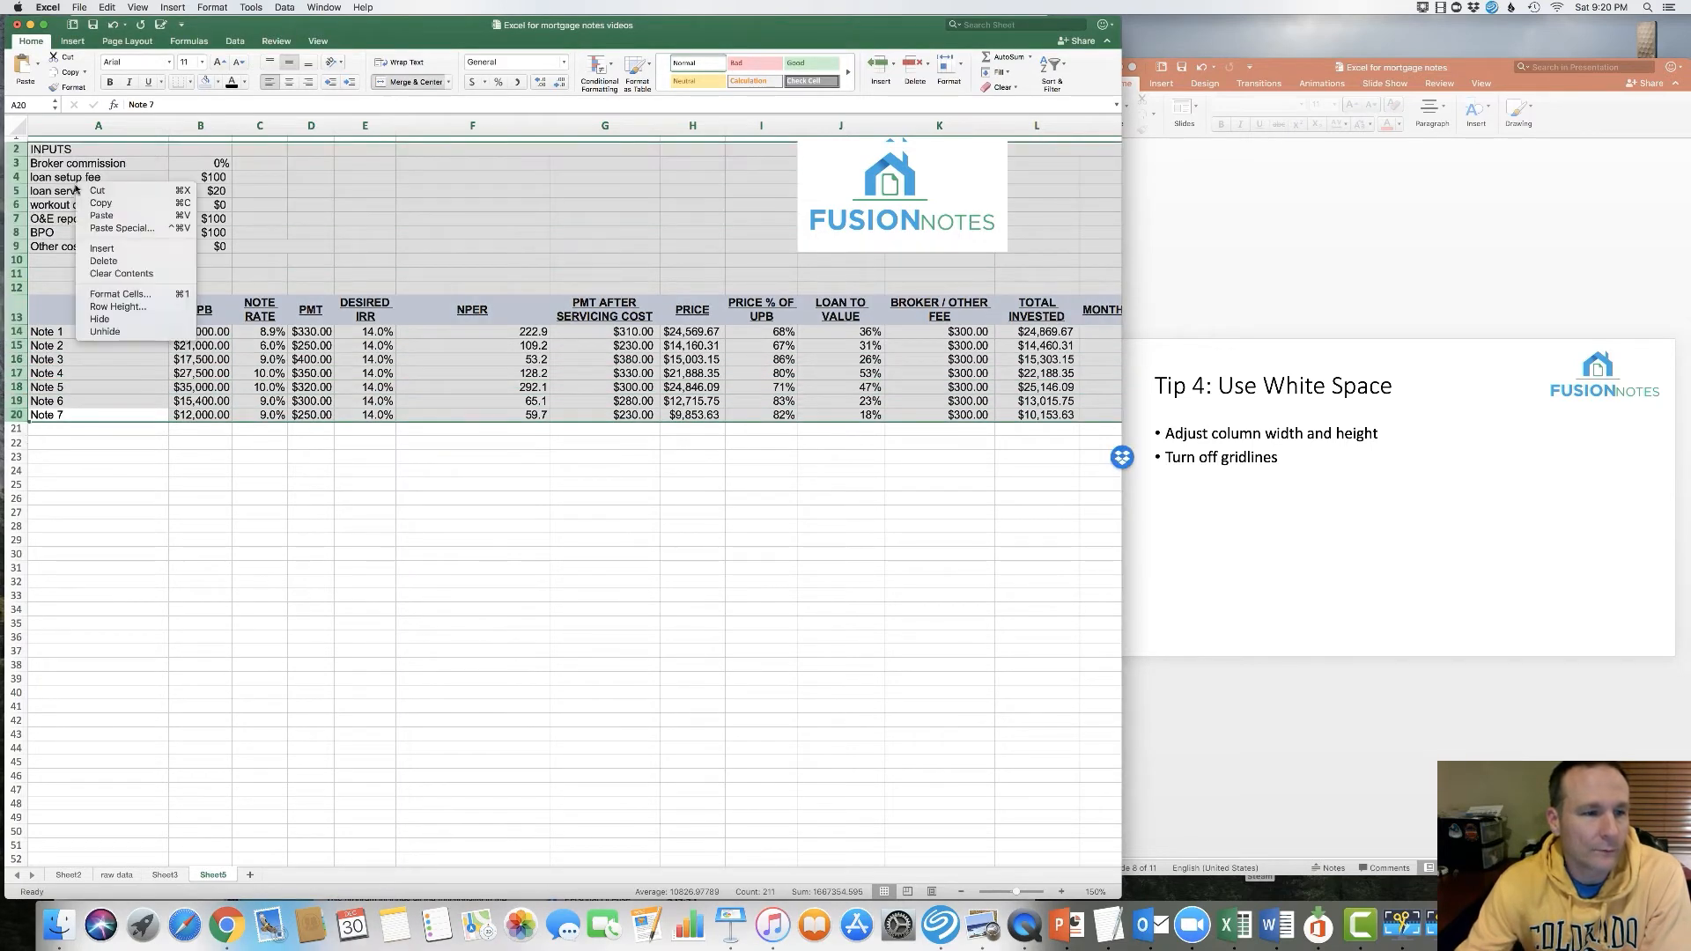
pyautogui.click(115, 307)
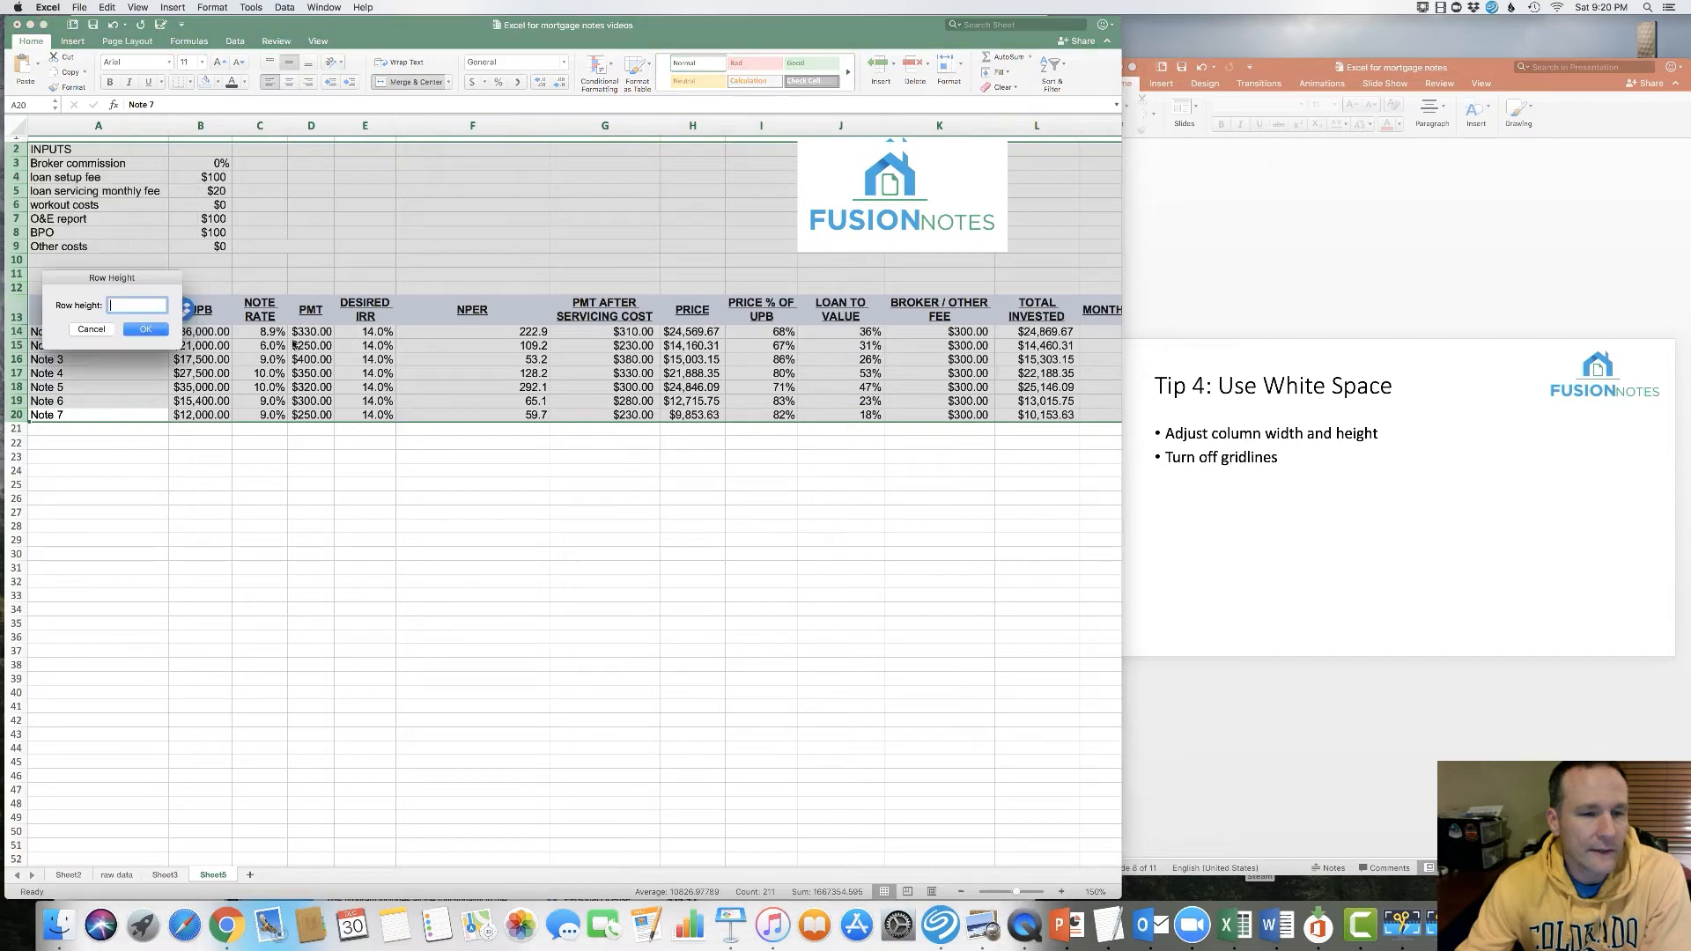
pyautogui.write('20')
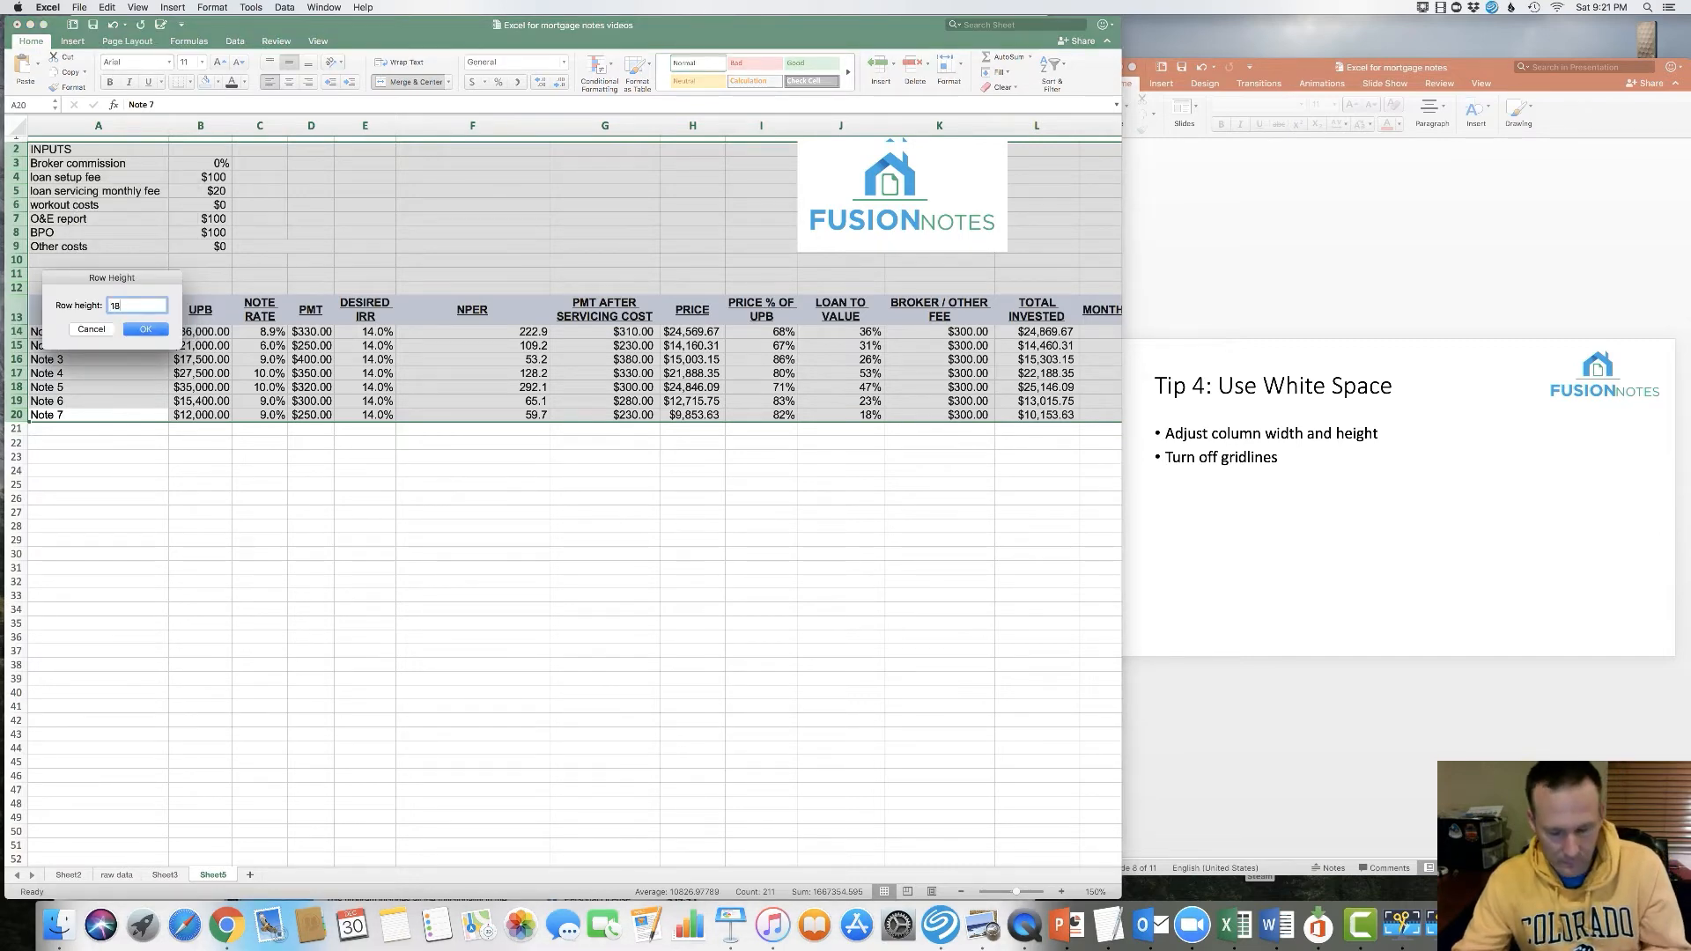
pyautogui.press('Return')
pyautogui.click(201, 557)
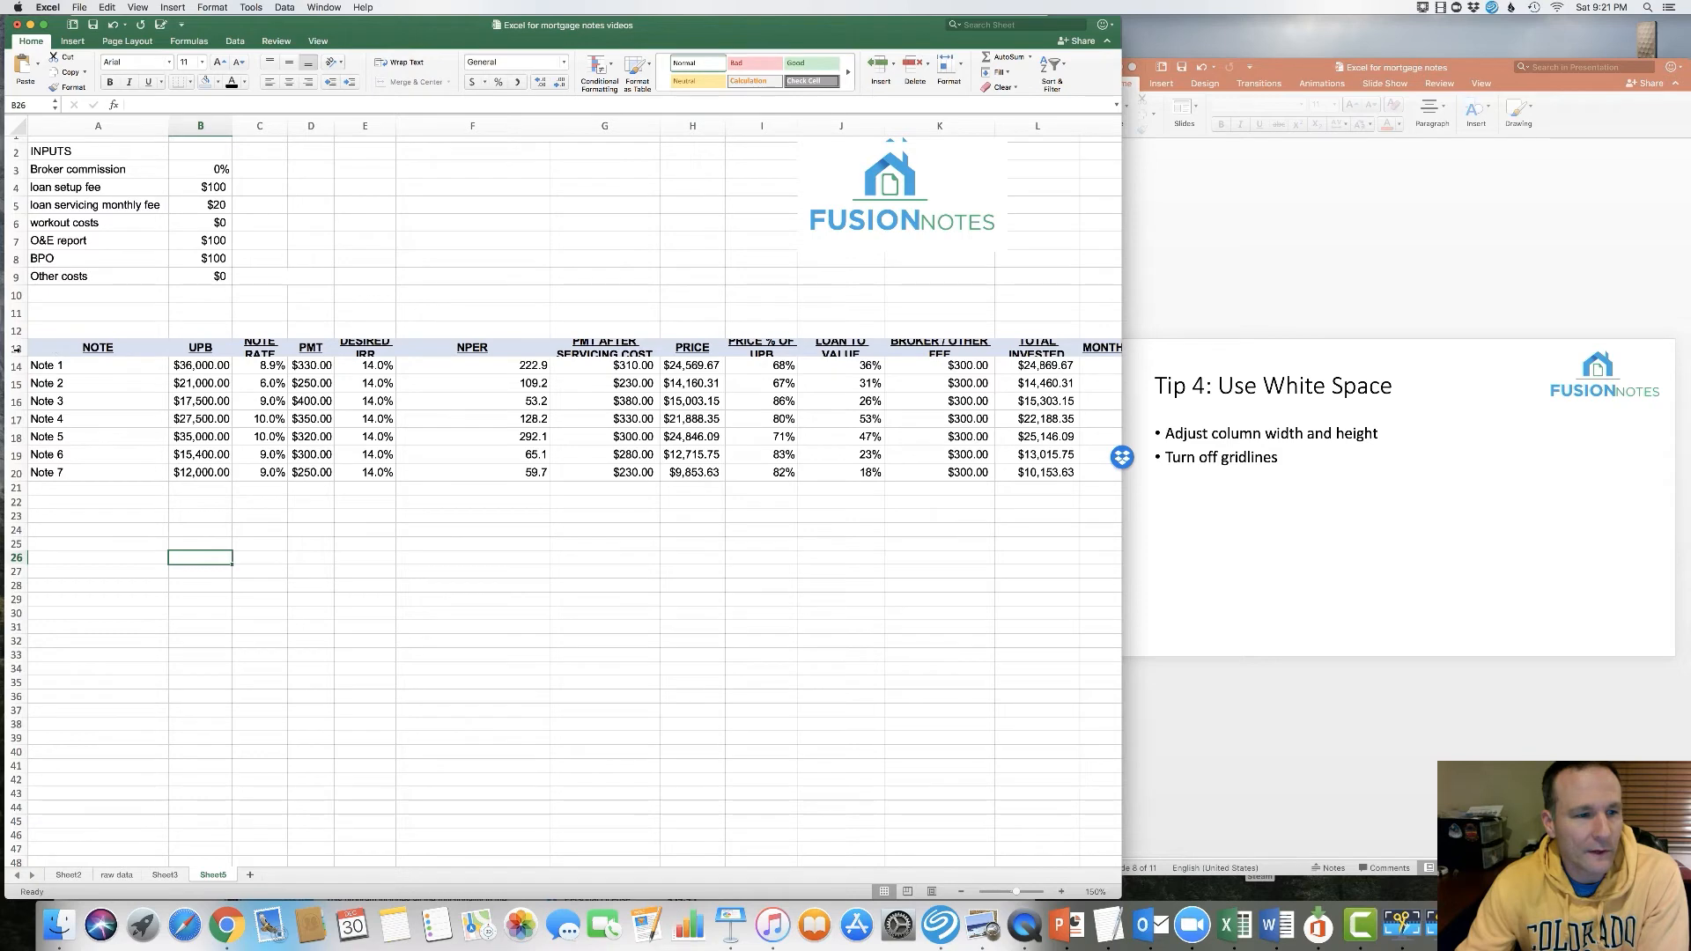
# Set the height of header row 13 to 36 so the wrapped headings fit
pyautogui.moveTo(15, 356); pyautogui.dragTo(16, 365)
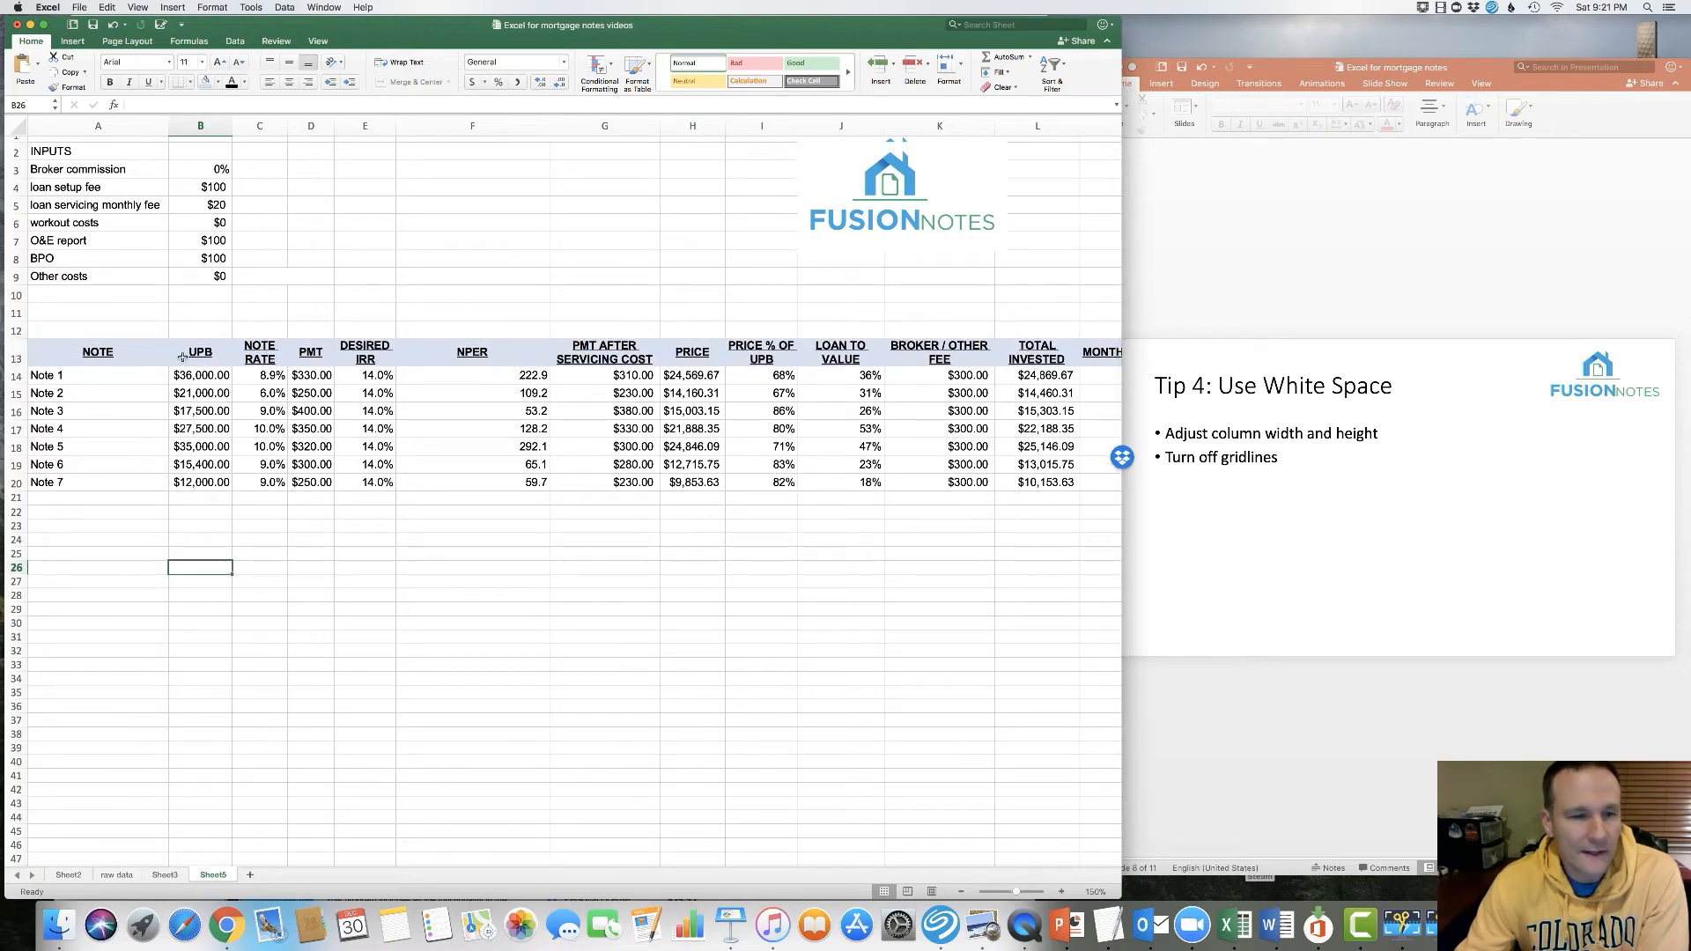
pyautogui.rightClick(15, 352)
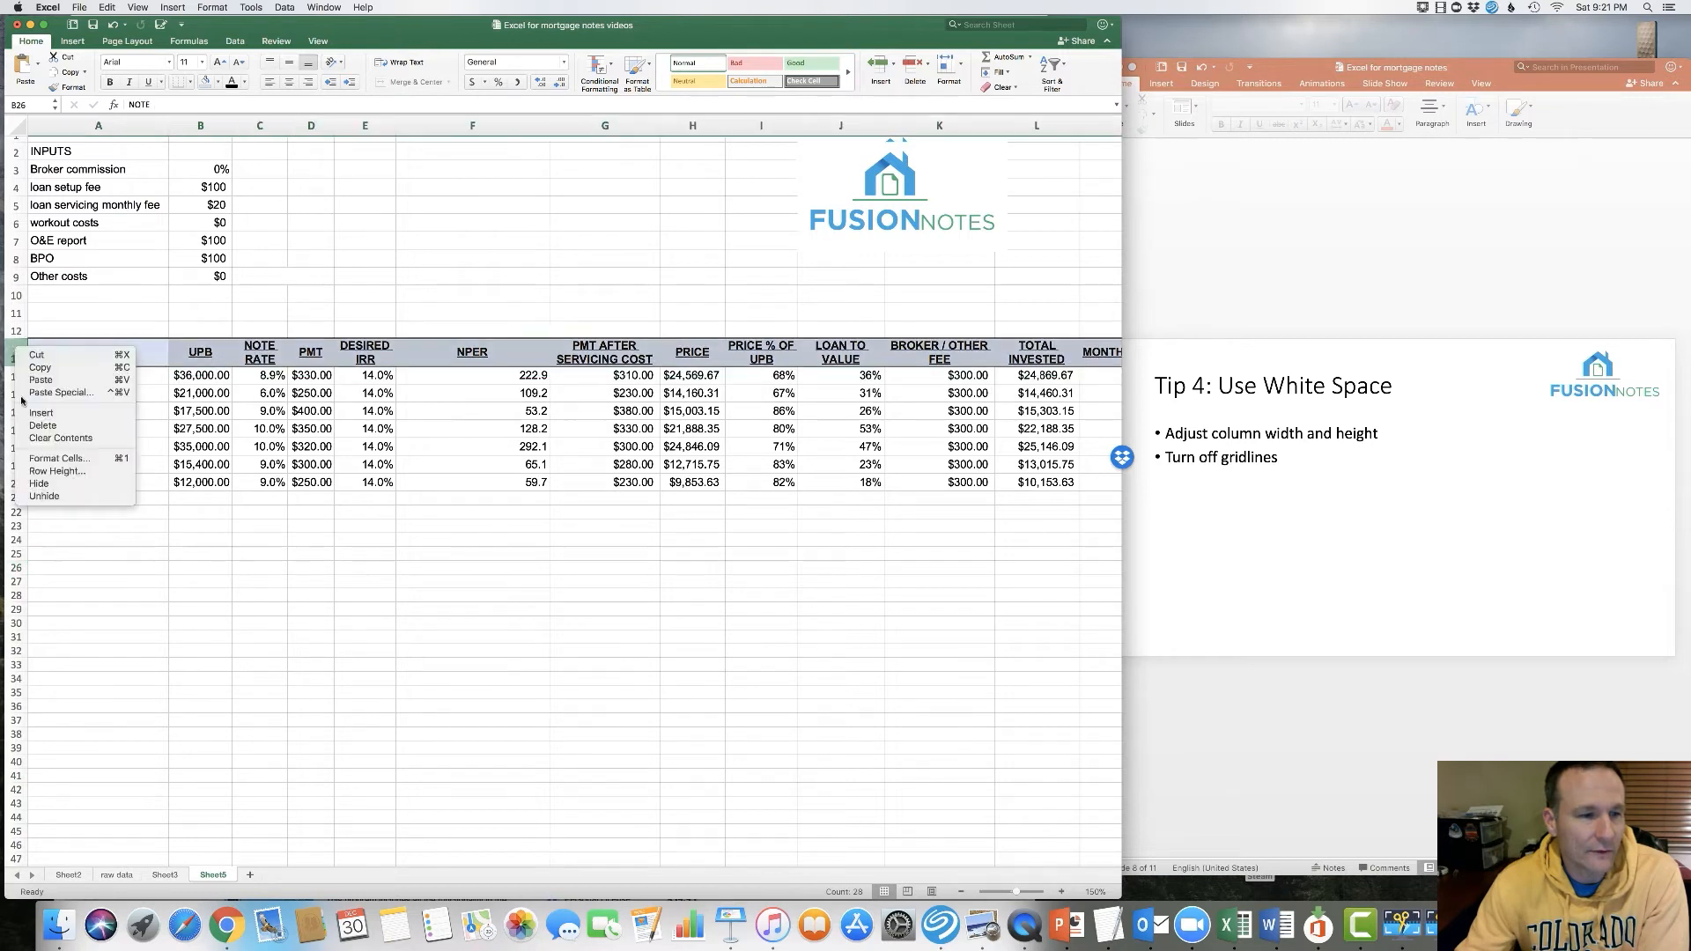
pyautogui.click(54, 471)
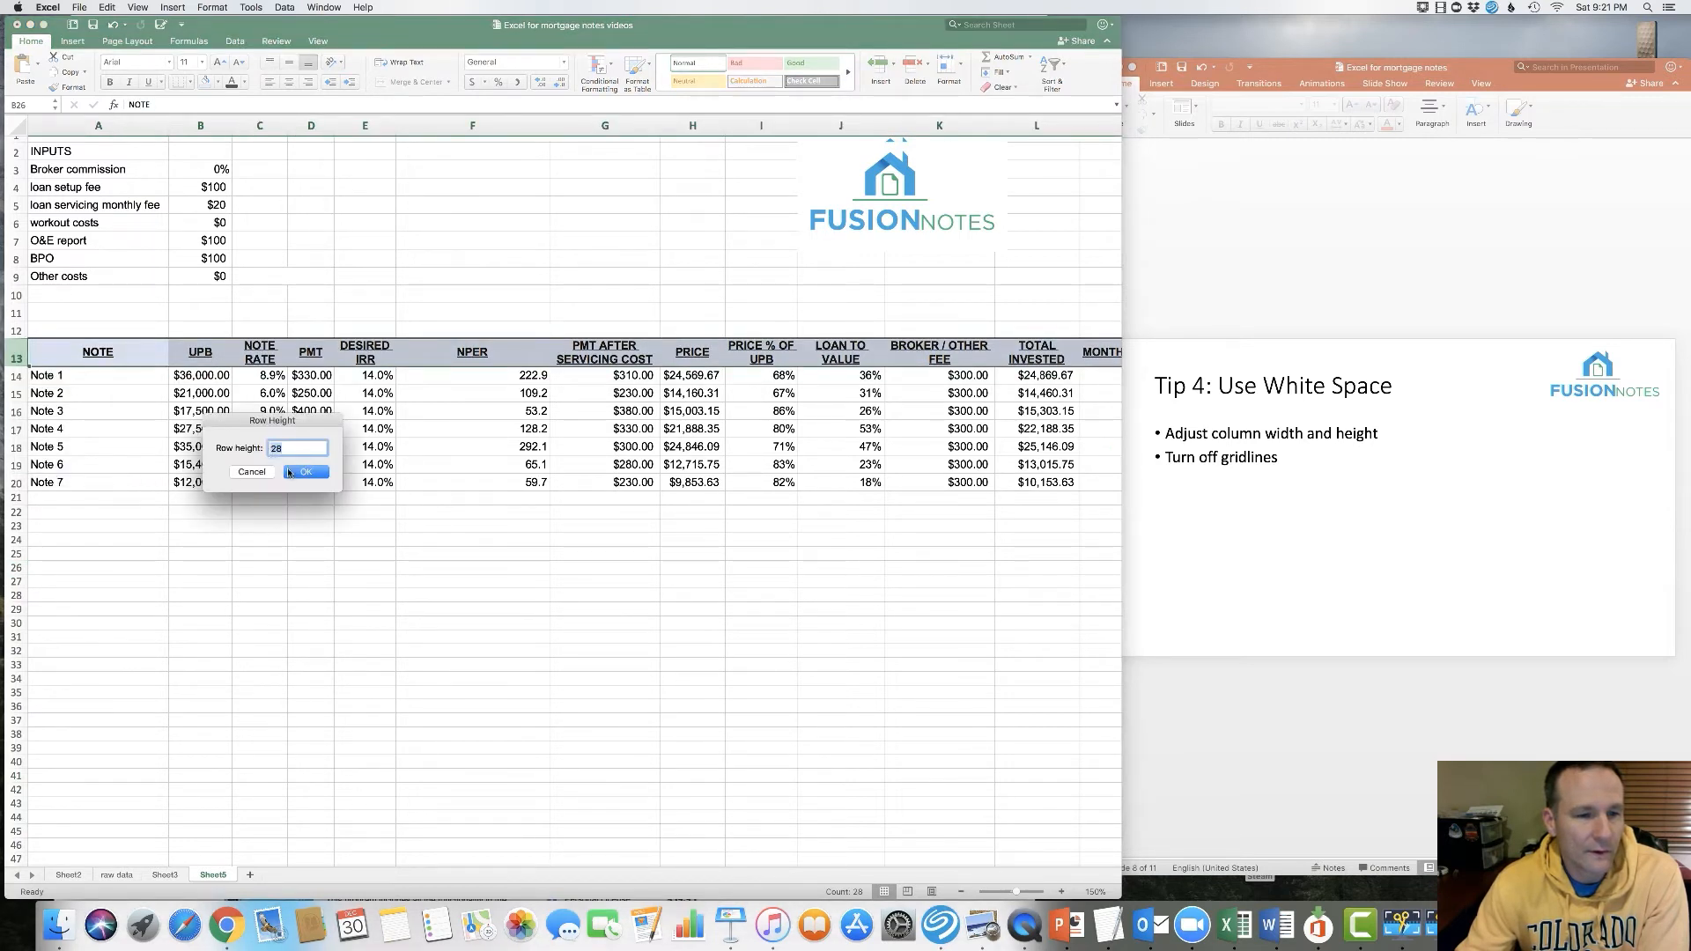
pyautogui.click(304, 472)
pyautogui.rightClick(26, 357)
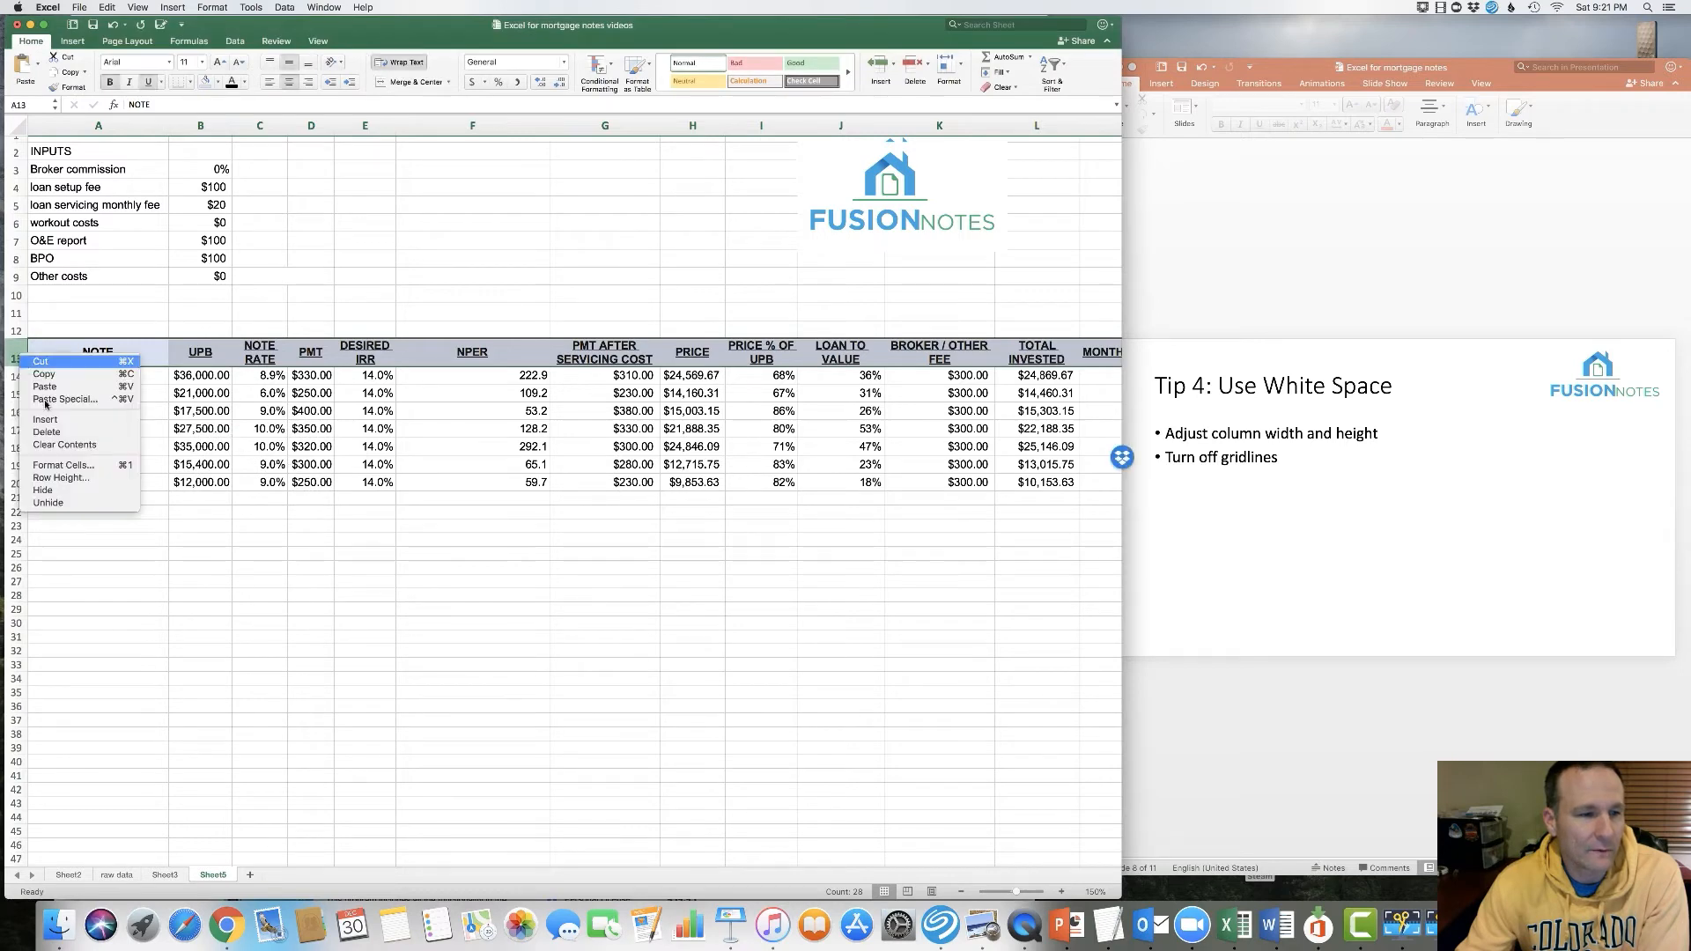
pyautogui.click(54, 478)
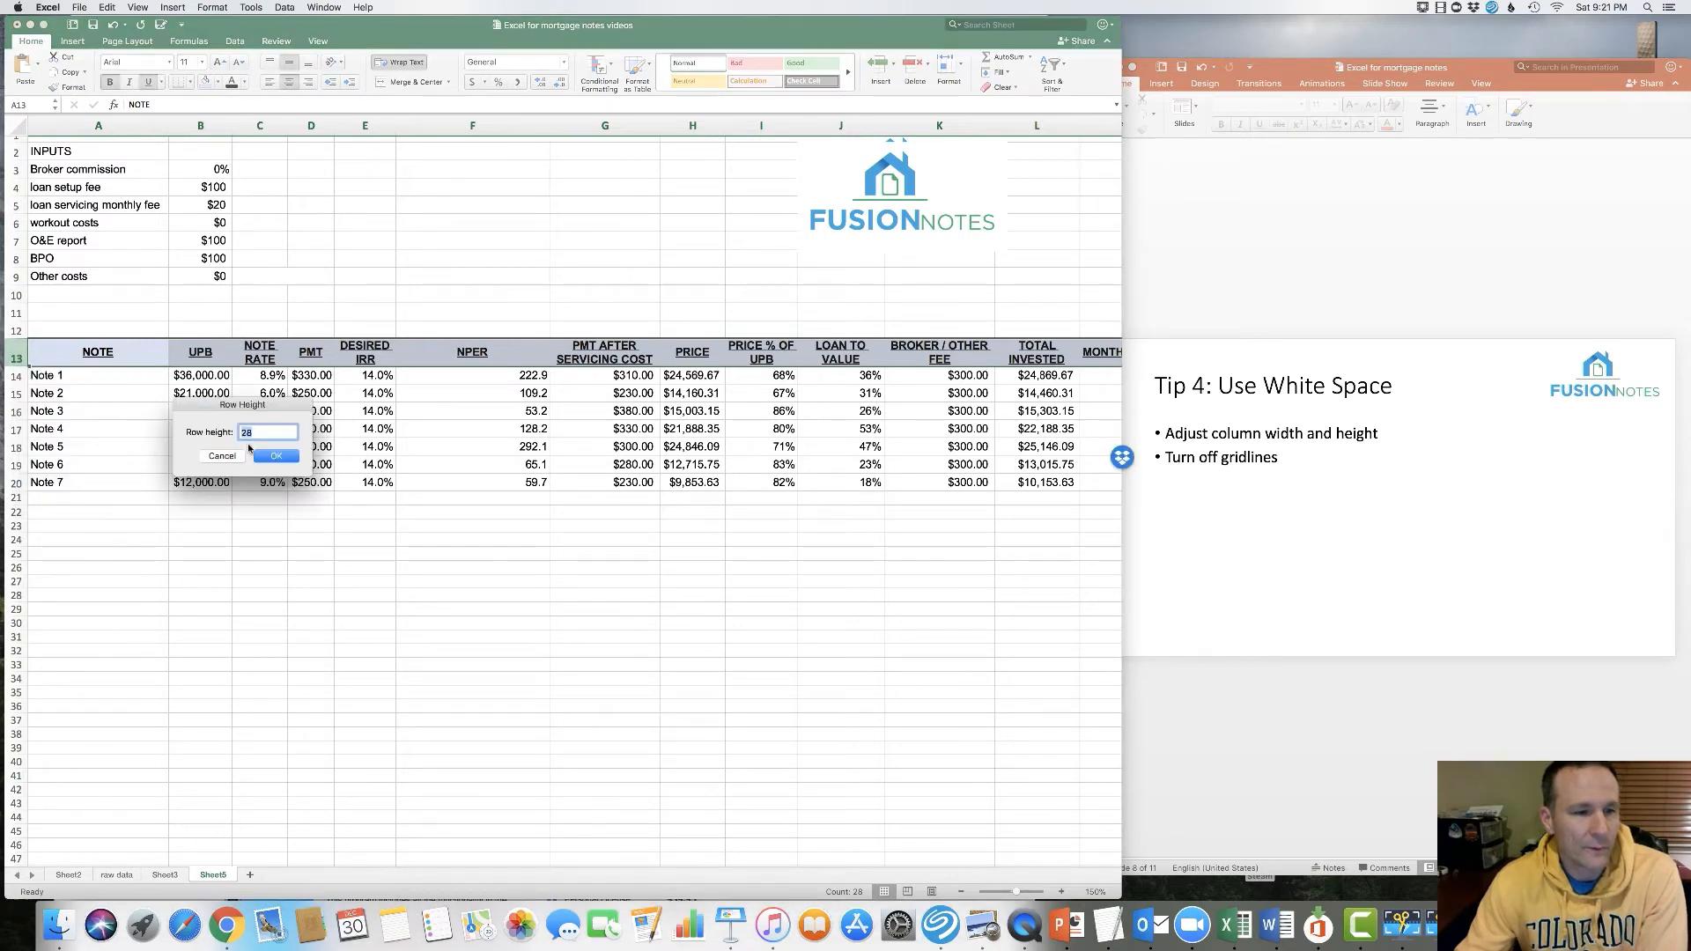
pyautogui.write('36')
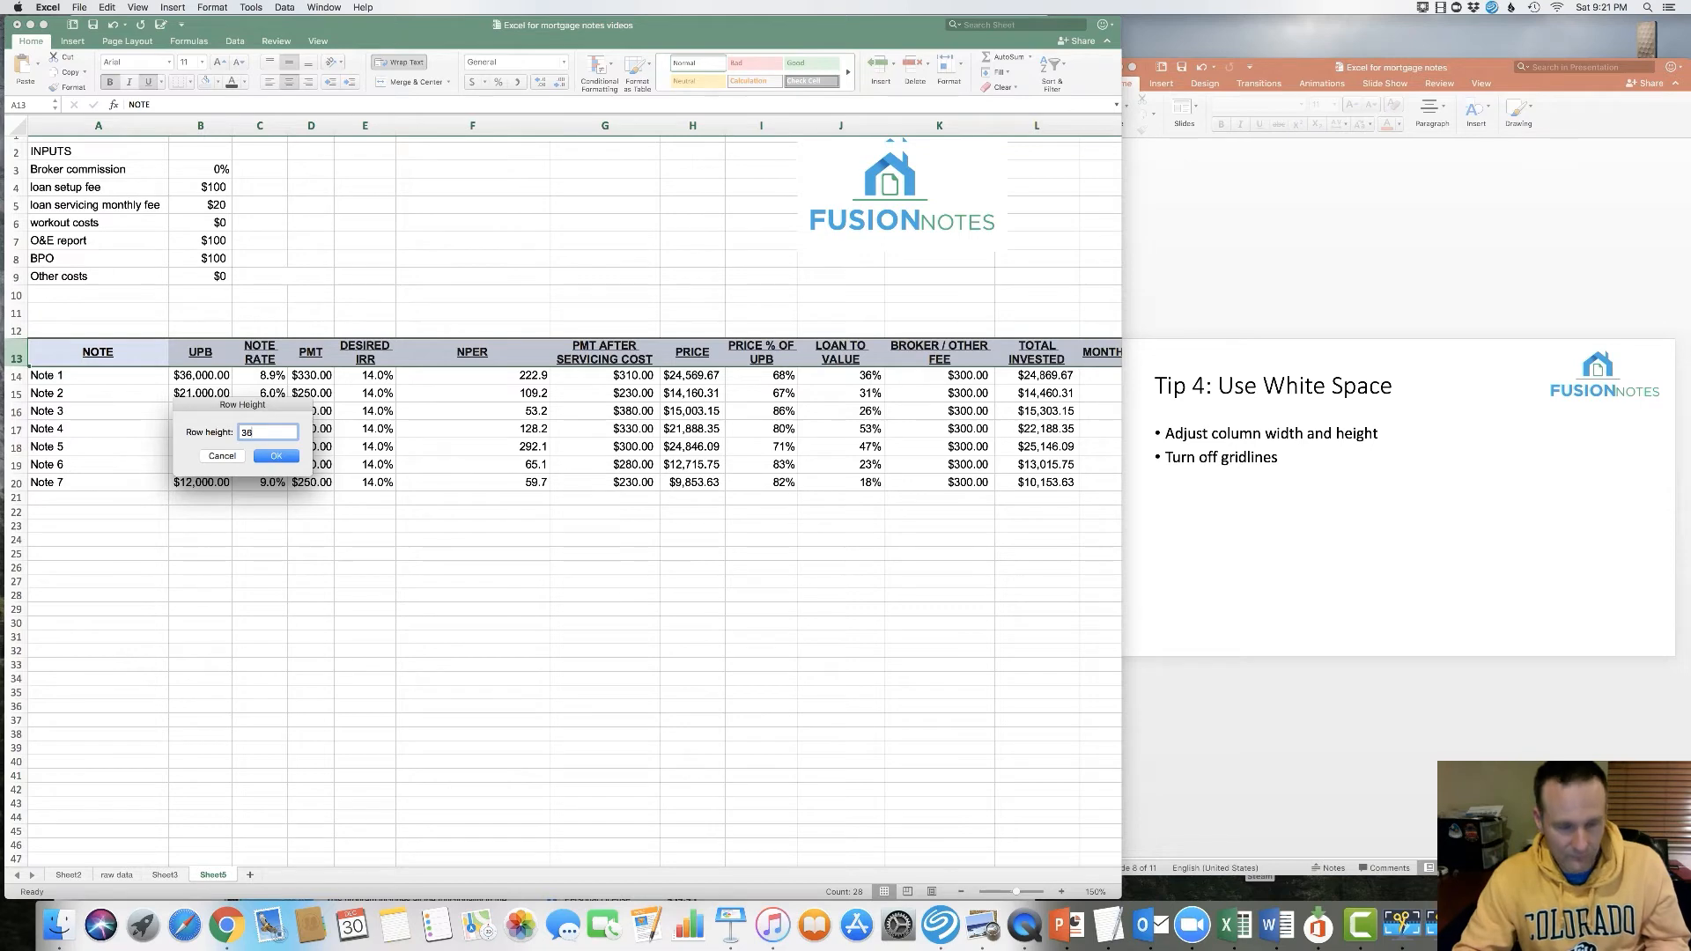
pyautogui.press('Return')
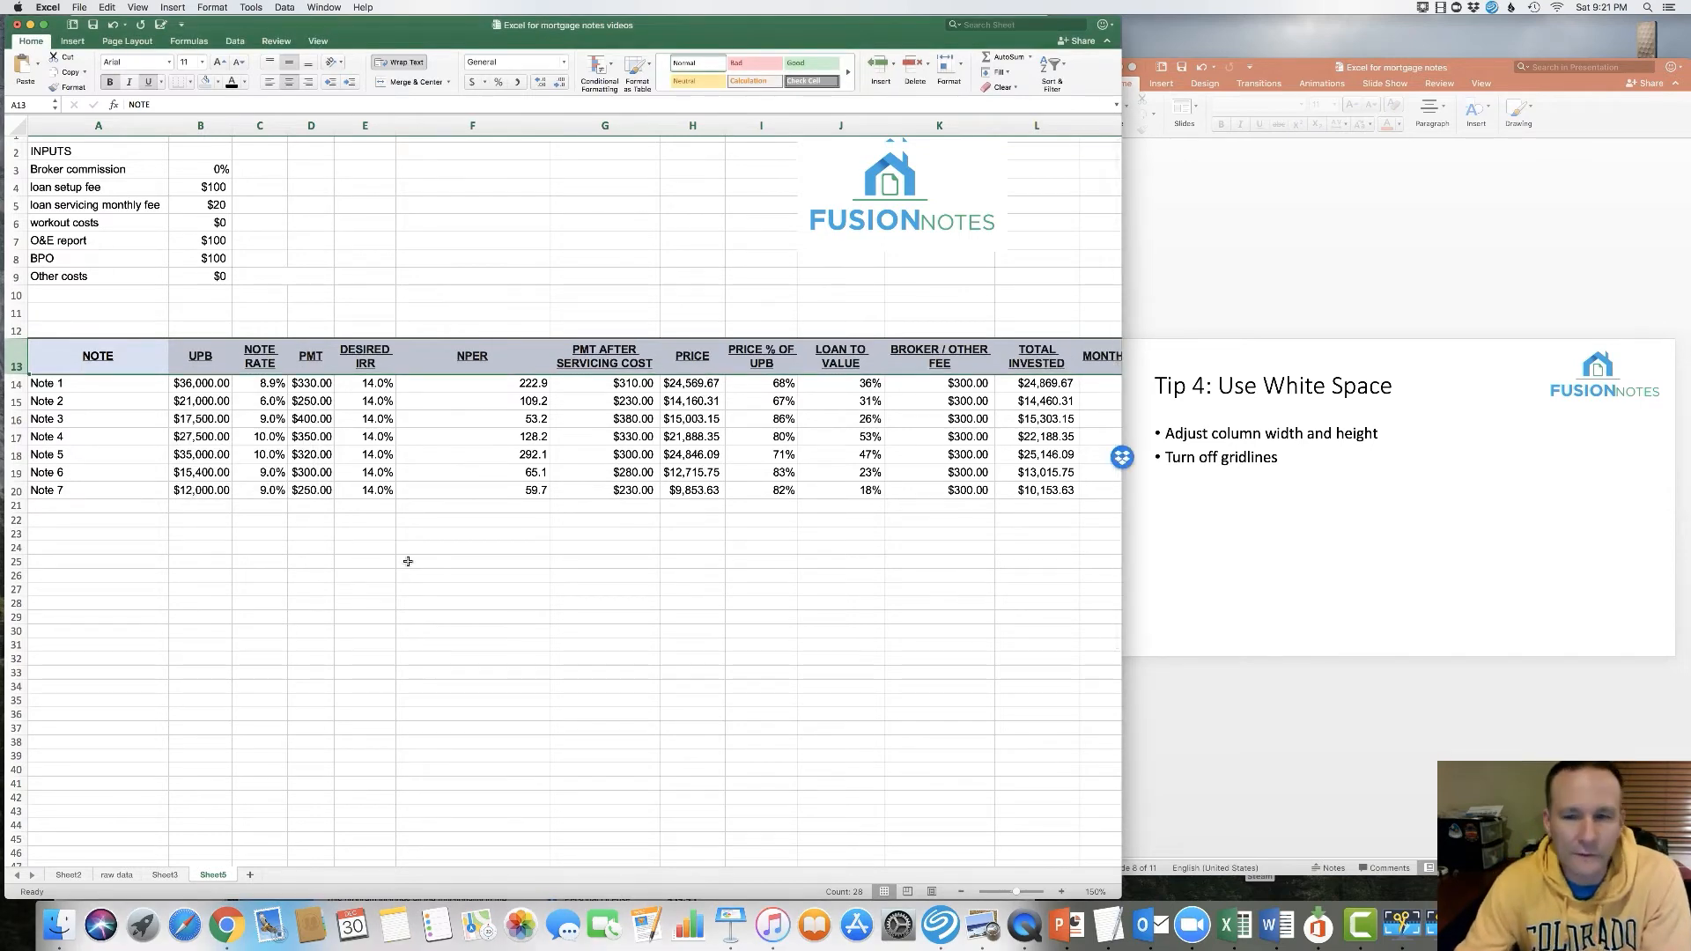
# Turn off the display of gridlines on the mortgage notes sheet
pyautogui.click(520, 564)
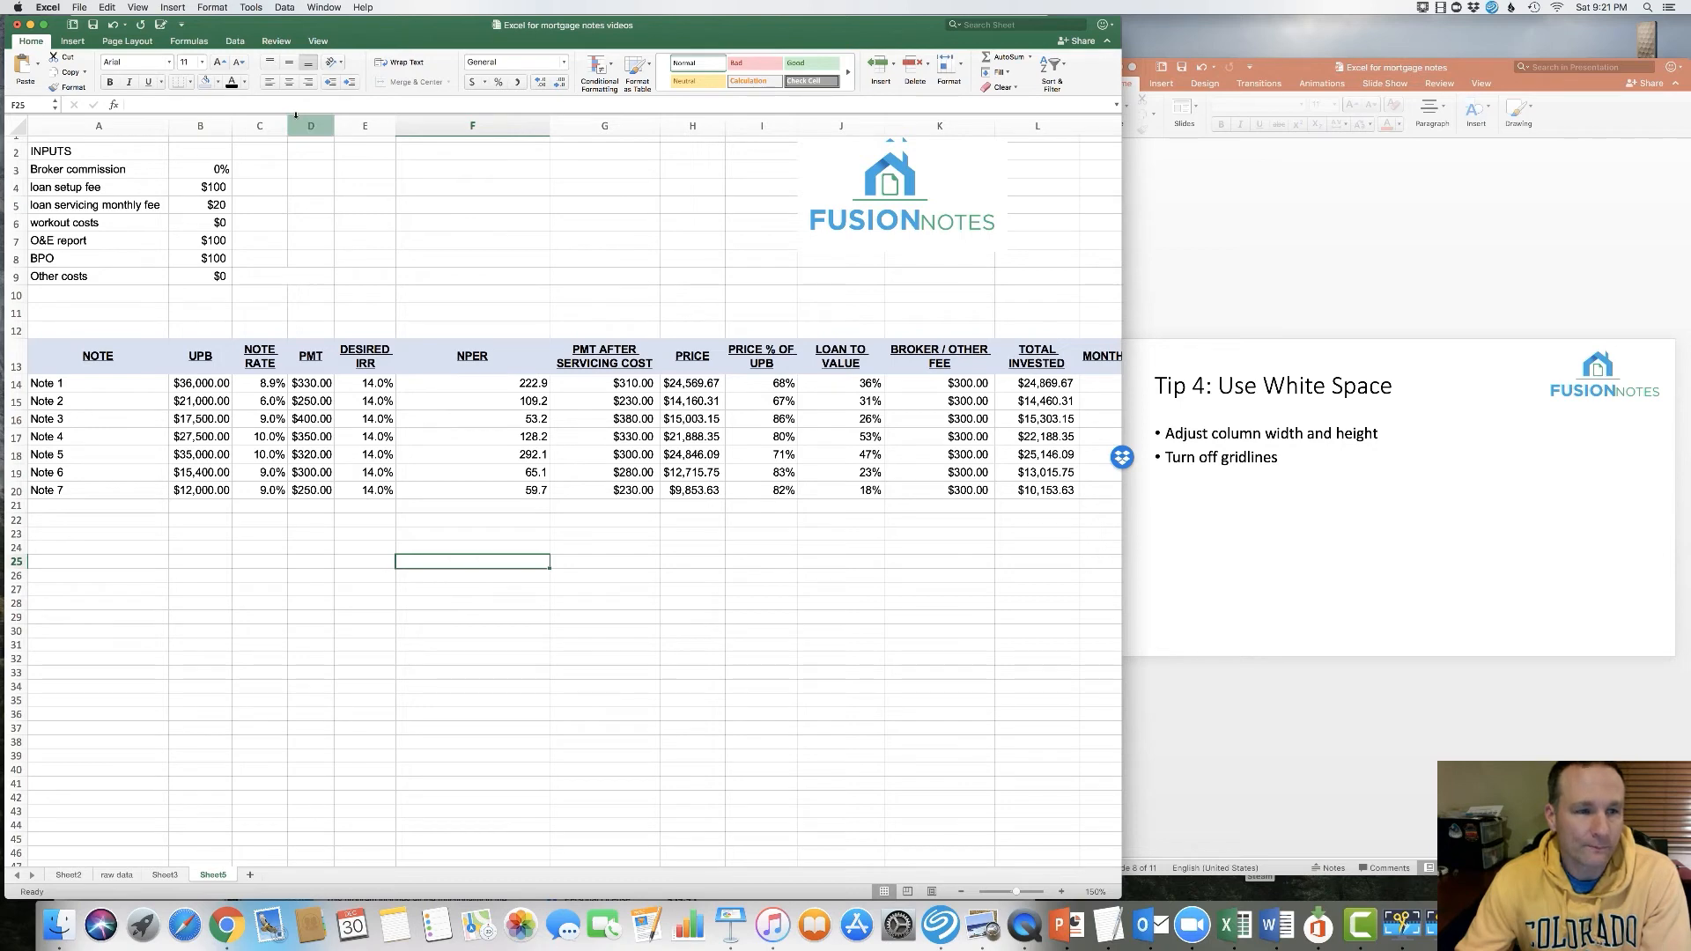
pyautogui.click(137, 42)
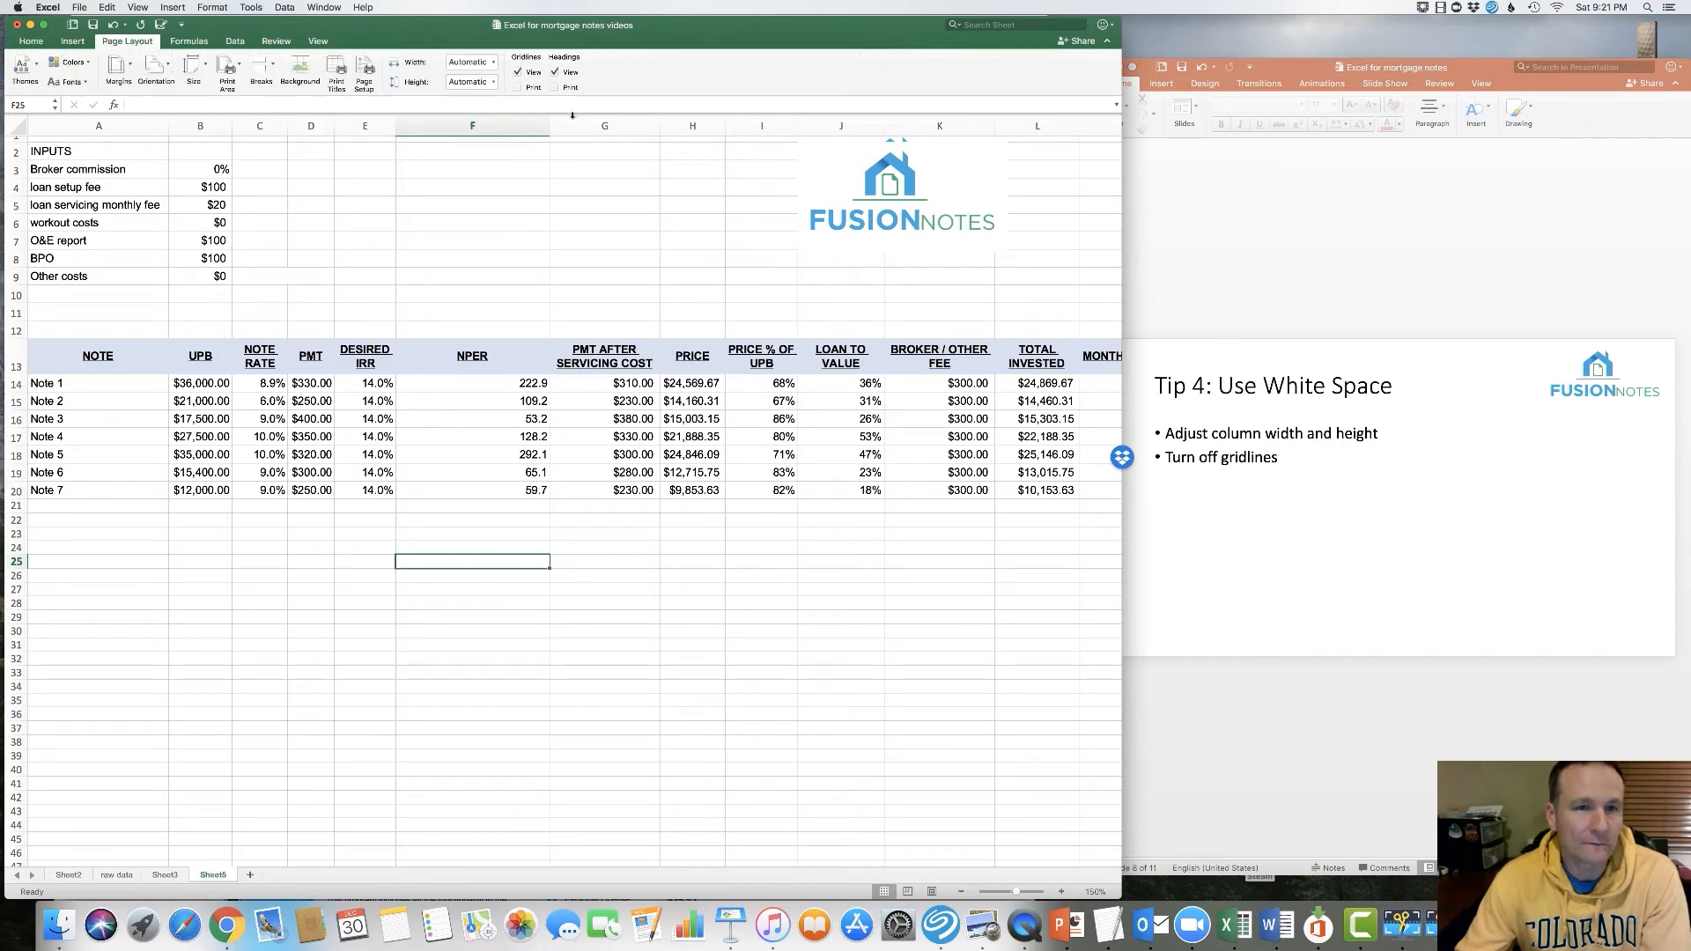
pyautogui.click(518, 72)
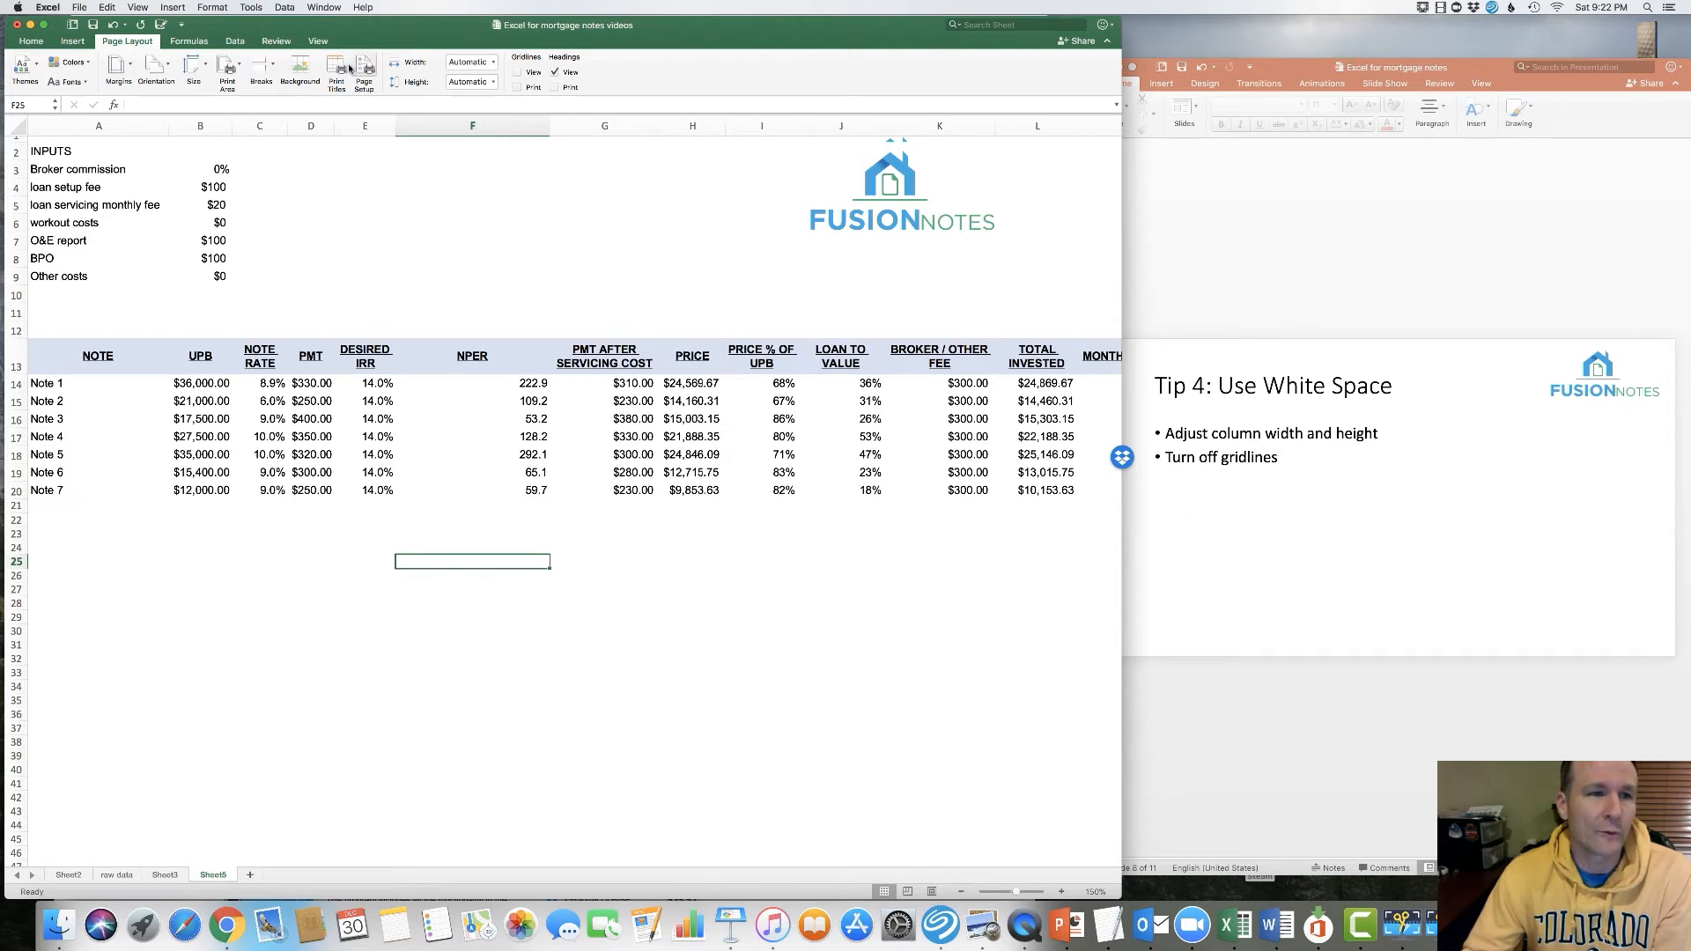
# Switch to PowerPoint and show the slide "Tip 5: Use Font to Indicate Type of Data"
pyautogui.click(1368, 315)
pyautogui.scroll(-2, 1368, 319)
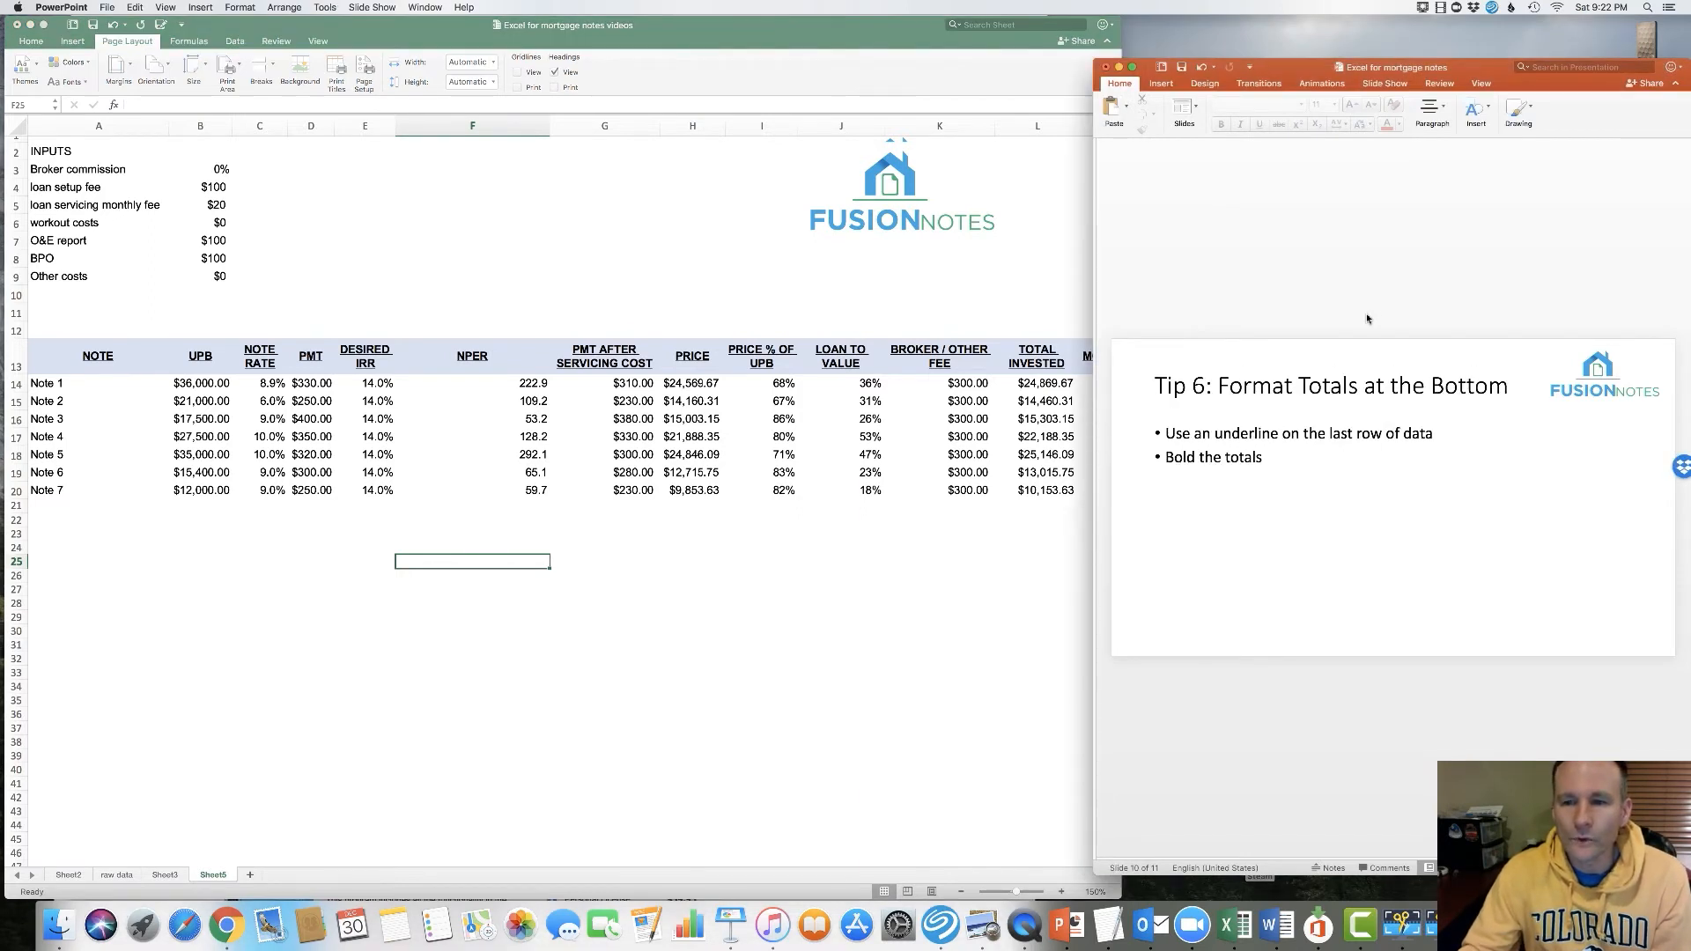
pyautogui.scroll(1, 1368, 319)
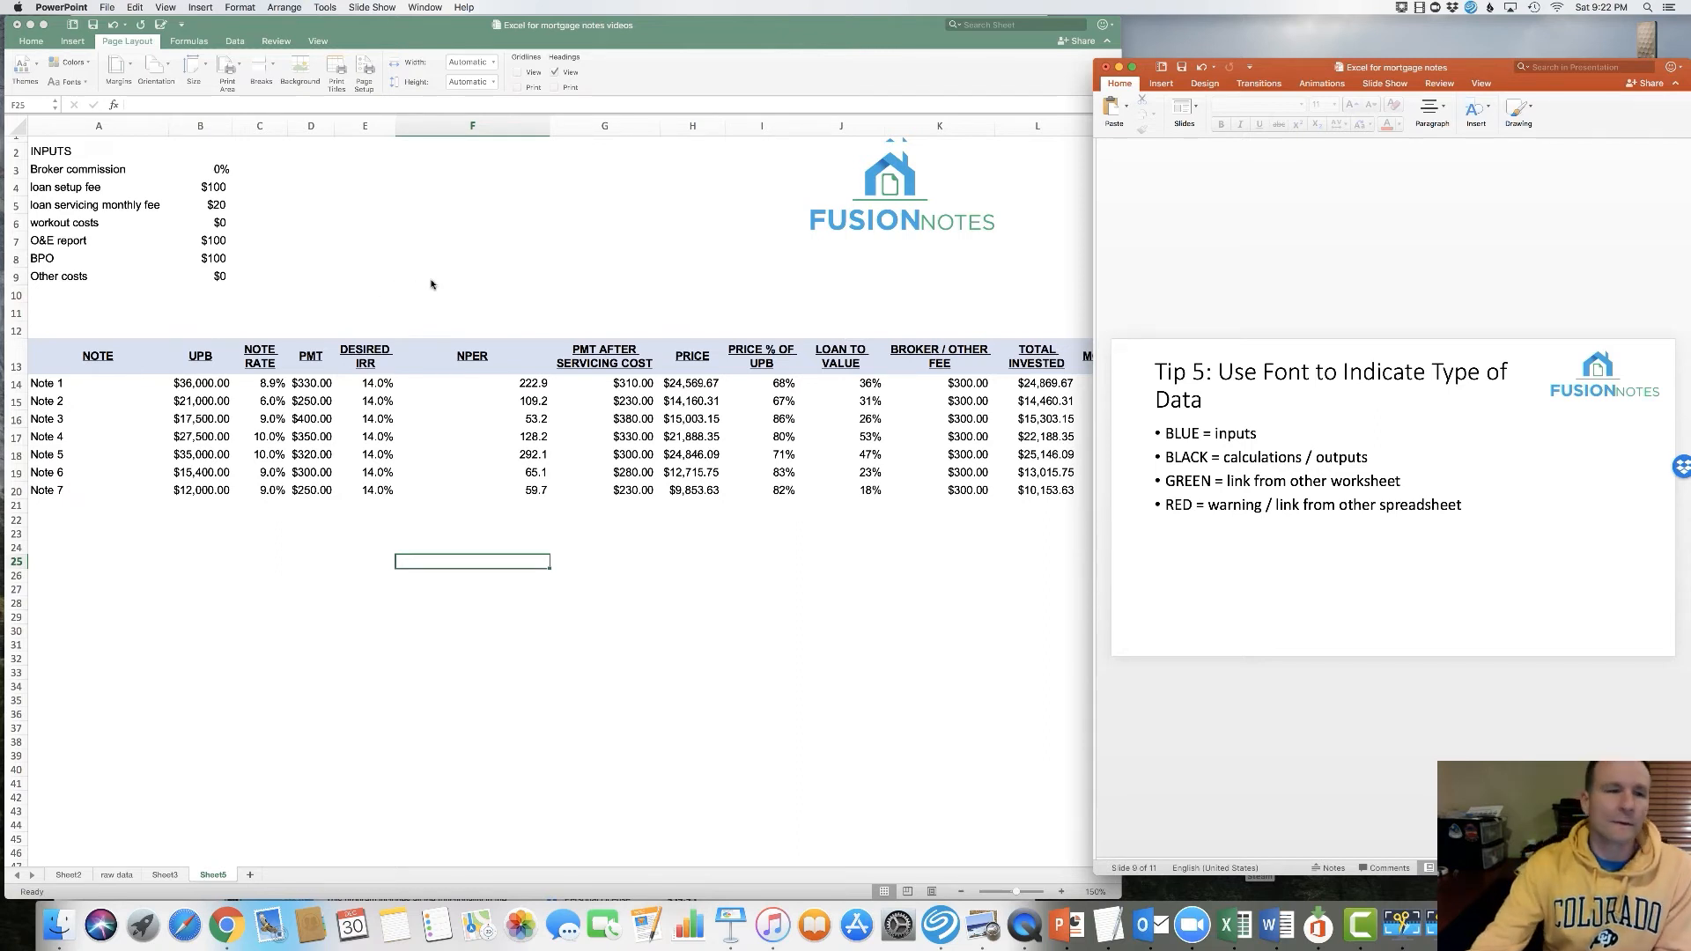
# Switch to Excel and set the font color of the input values in B3:B9 to blue
pyautogui.click(193, 170)
pyautogui.moveTo(194, 170); pyautogui.dragTo(195, 277)
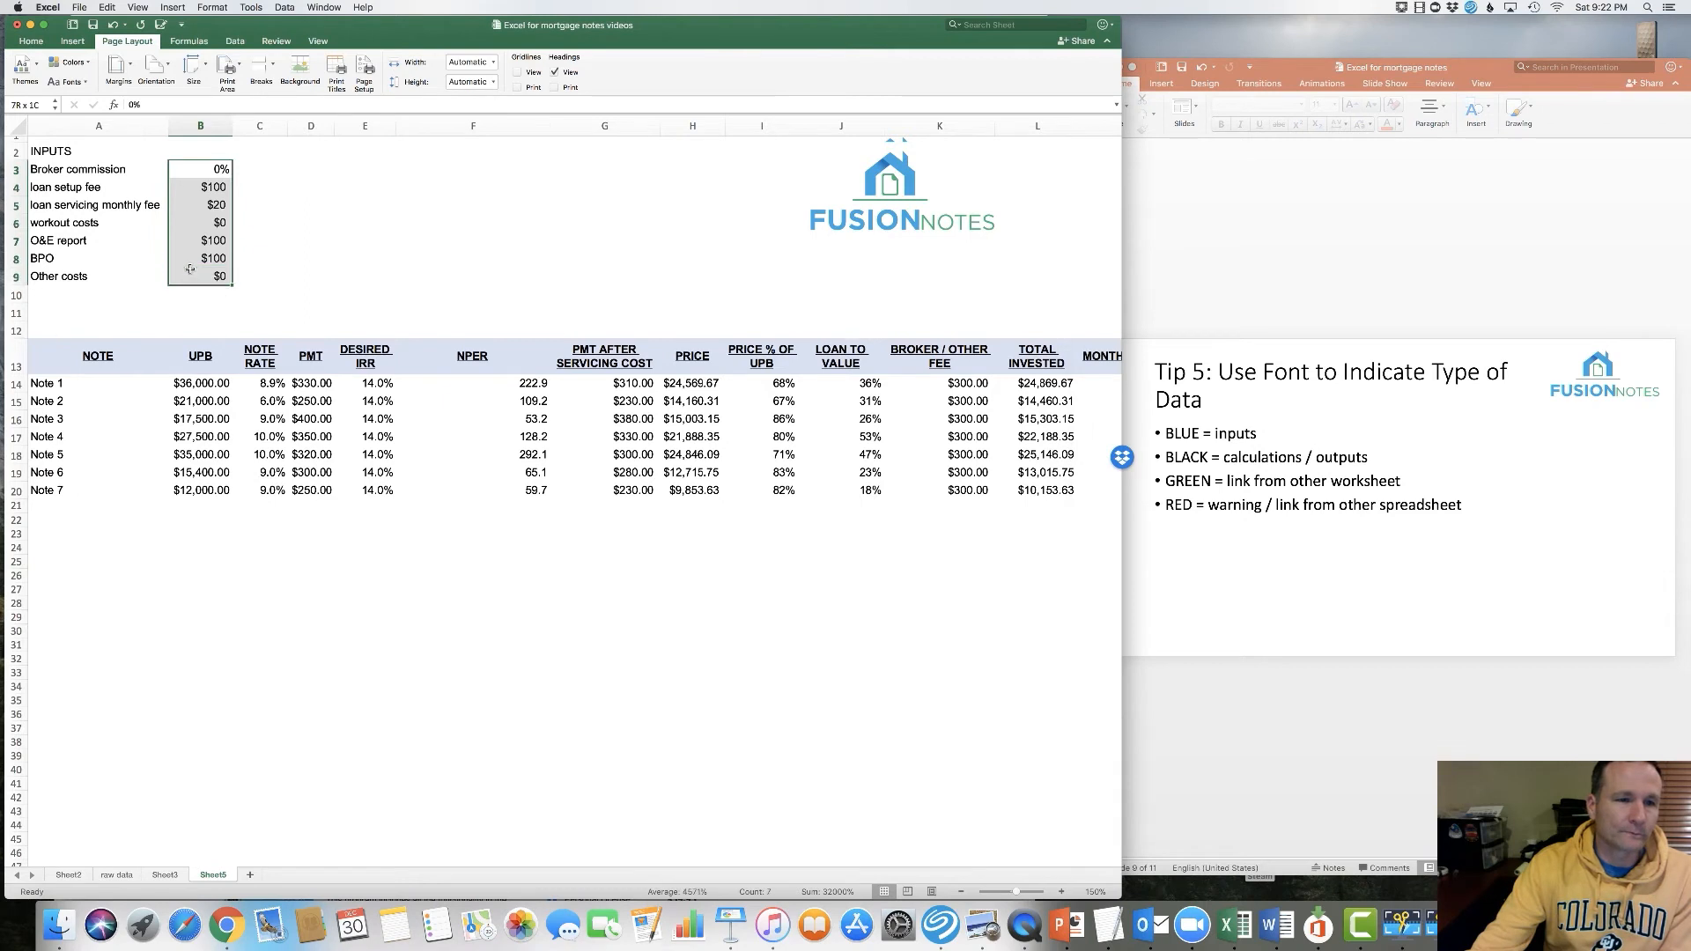
pyautogui.click(40, 43)
pyautogui.click(39, 44)
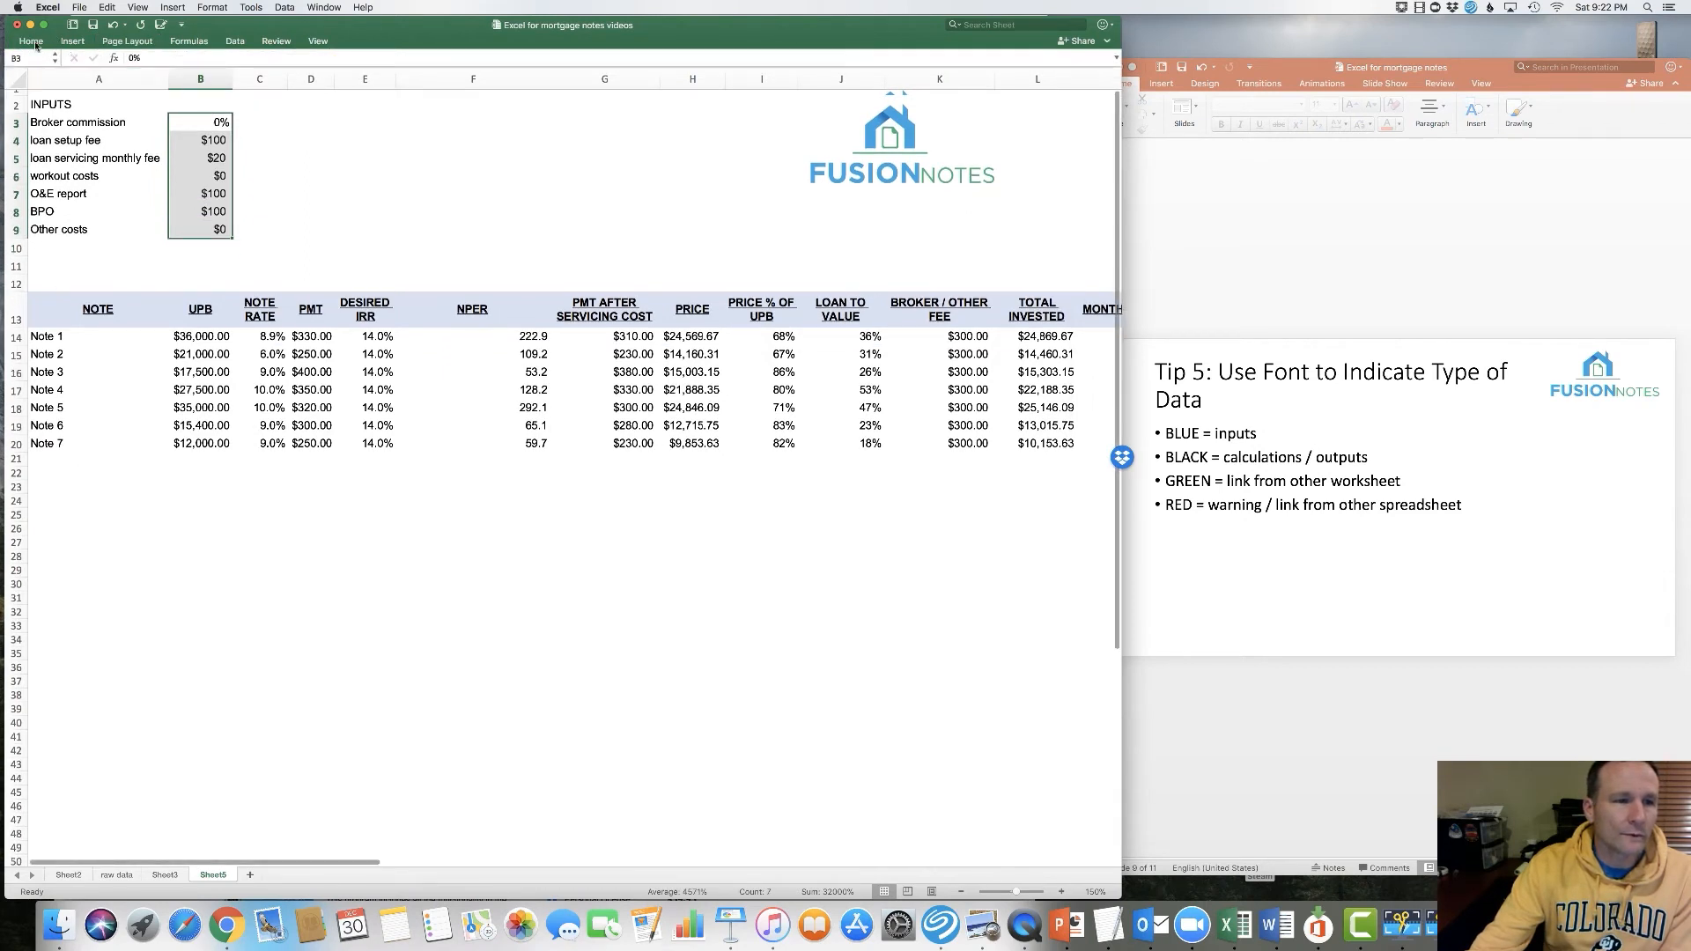
pyautogui.click(34, 42)
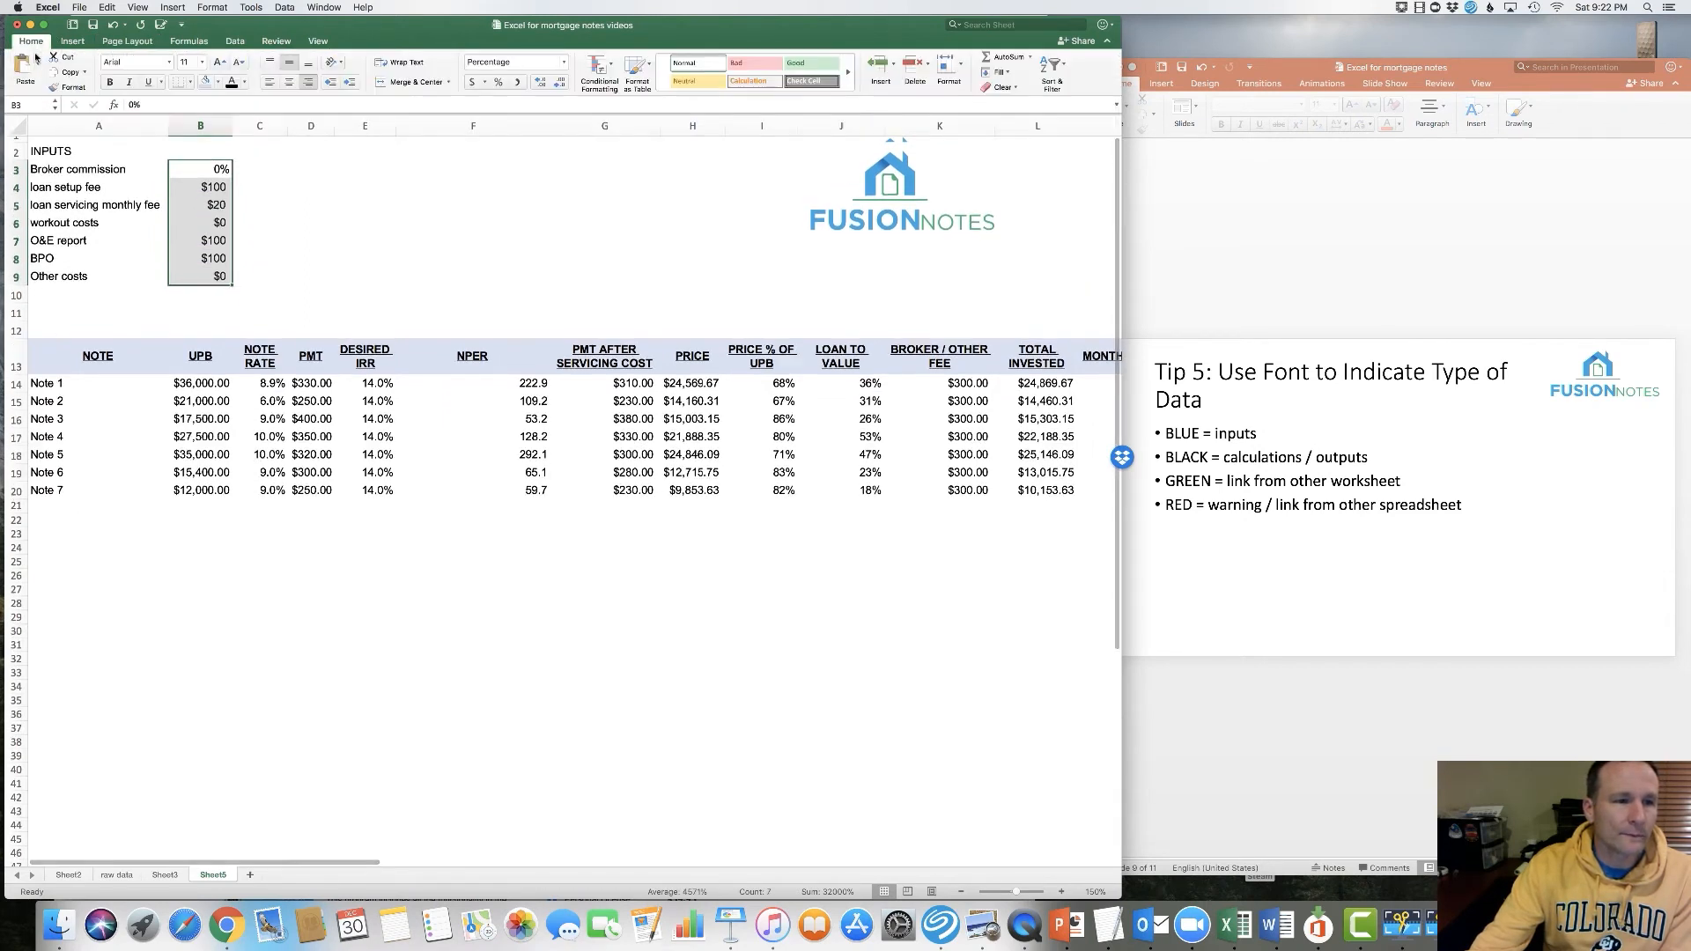
pyautogui.click(243, 84)
pyautogui.click(280, 144)
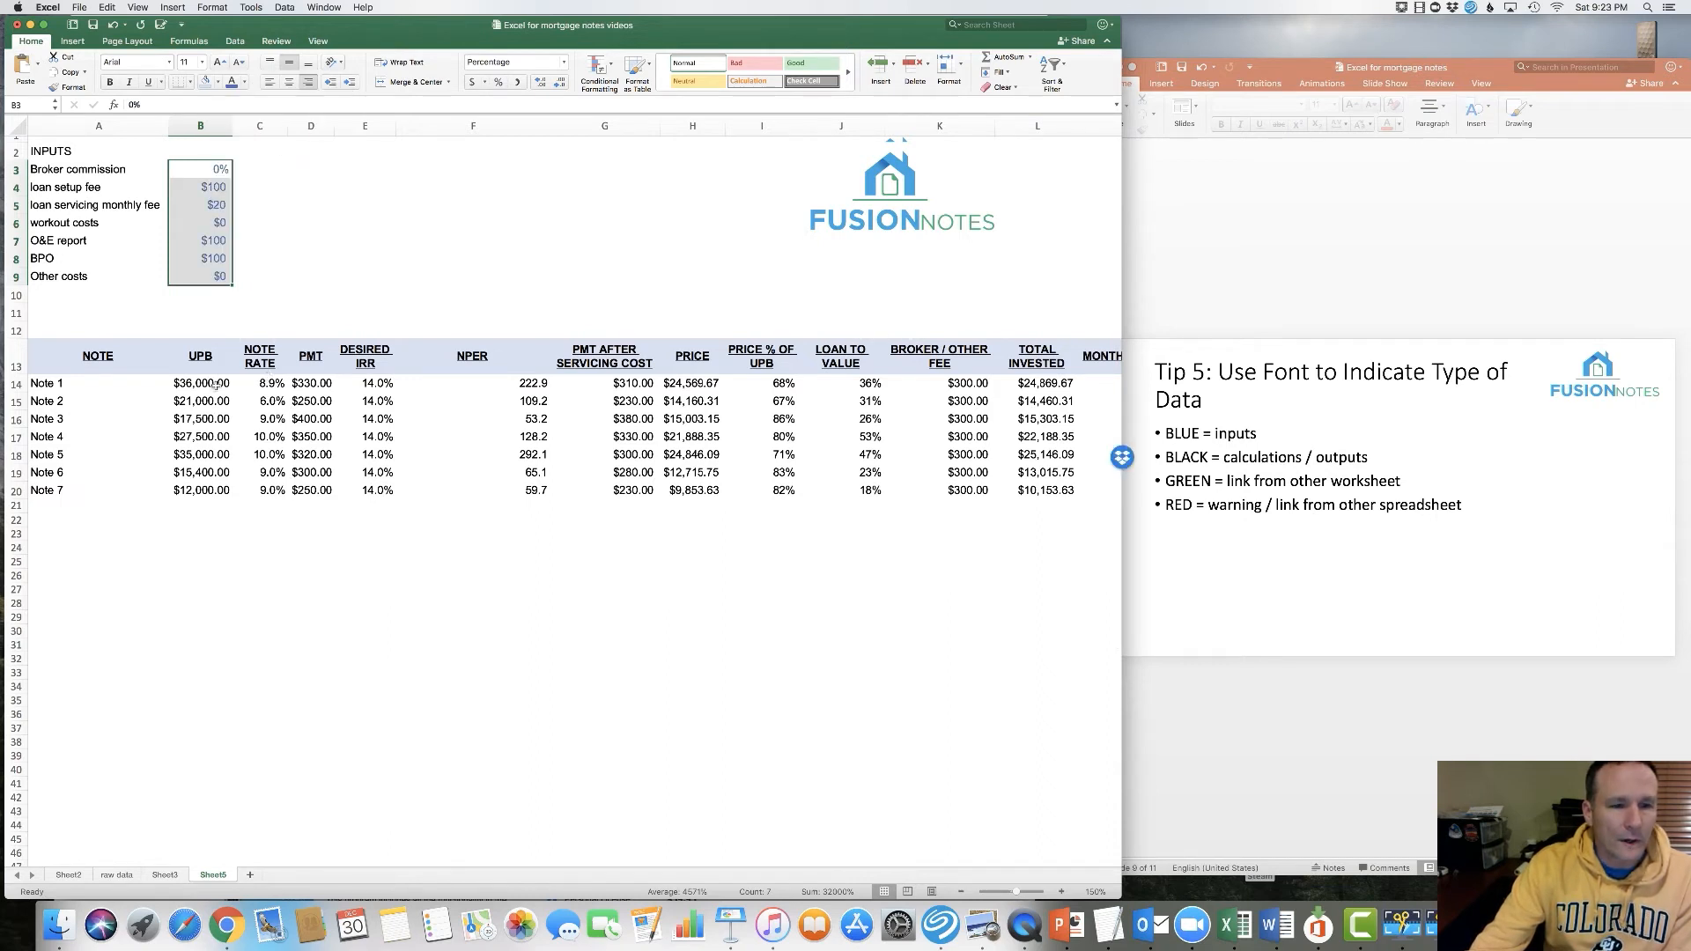
# Apply the same blue font color to the DESIRED IRR values in E14:E20
pyautogui.click(381, 385)
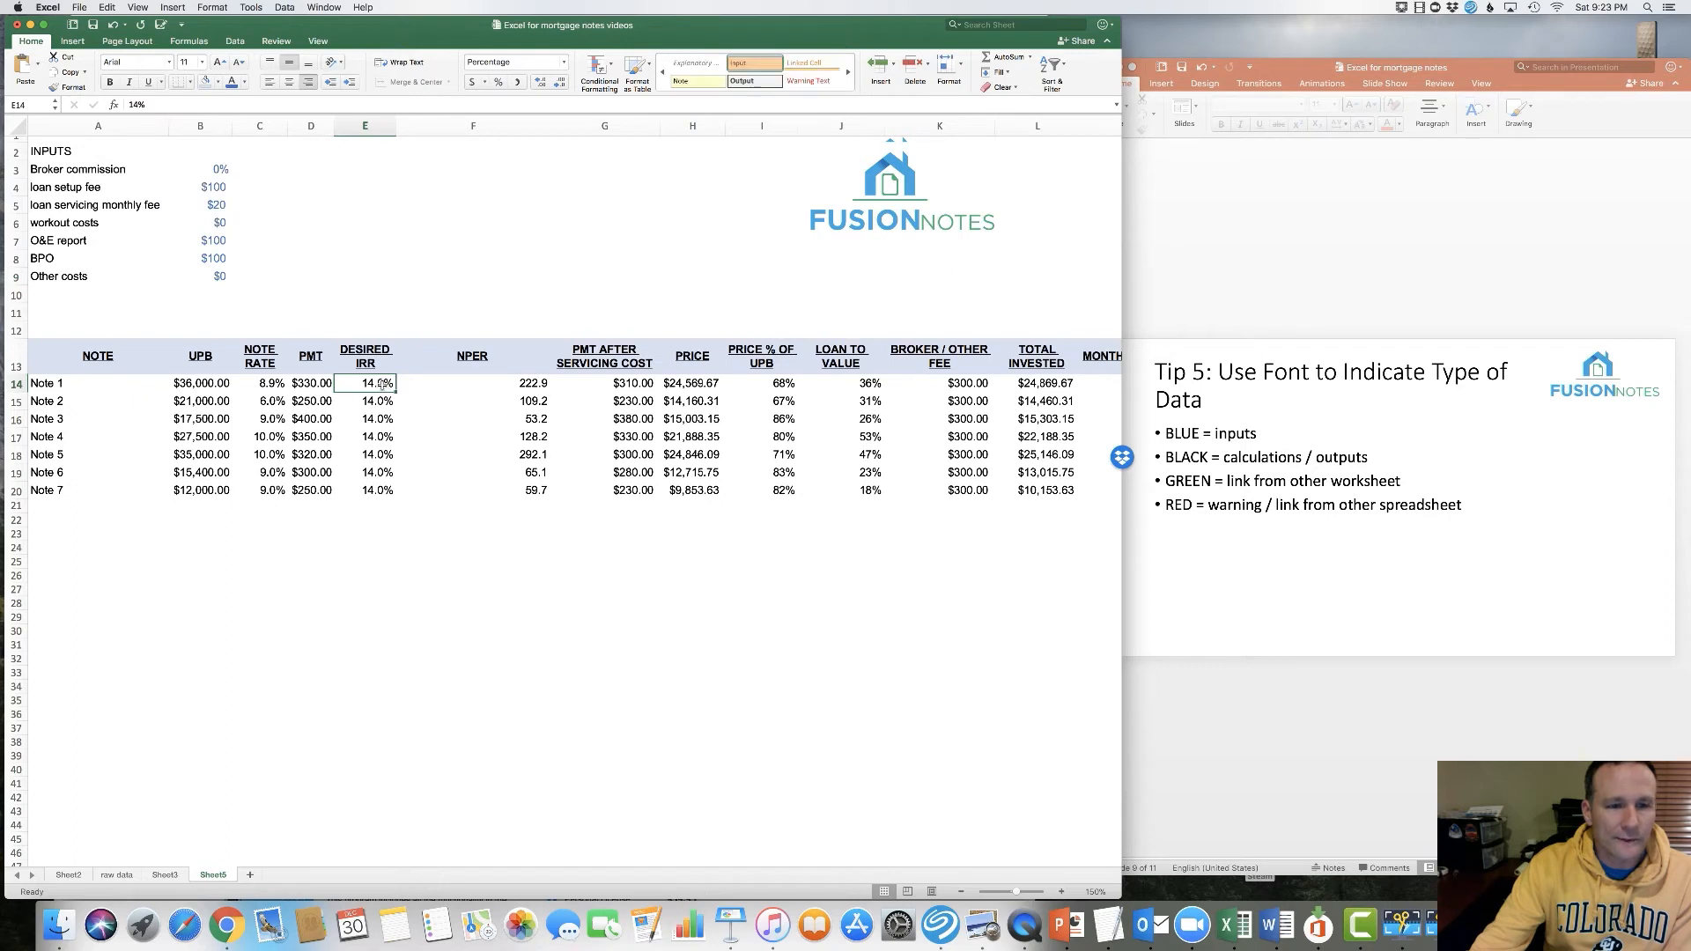
pyautogui.moveTo(380, 385); pyautogui.dragTo(376, 483)
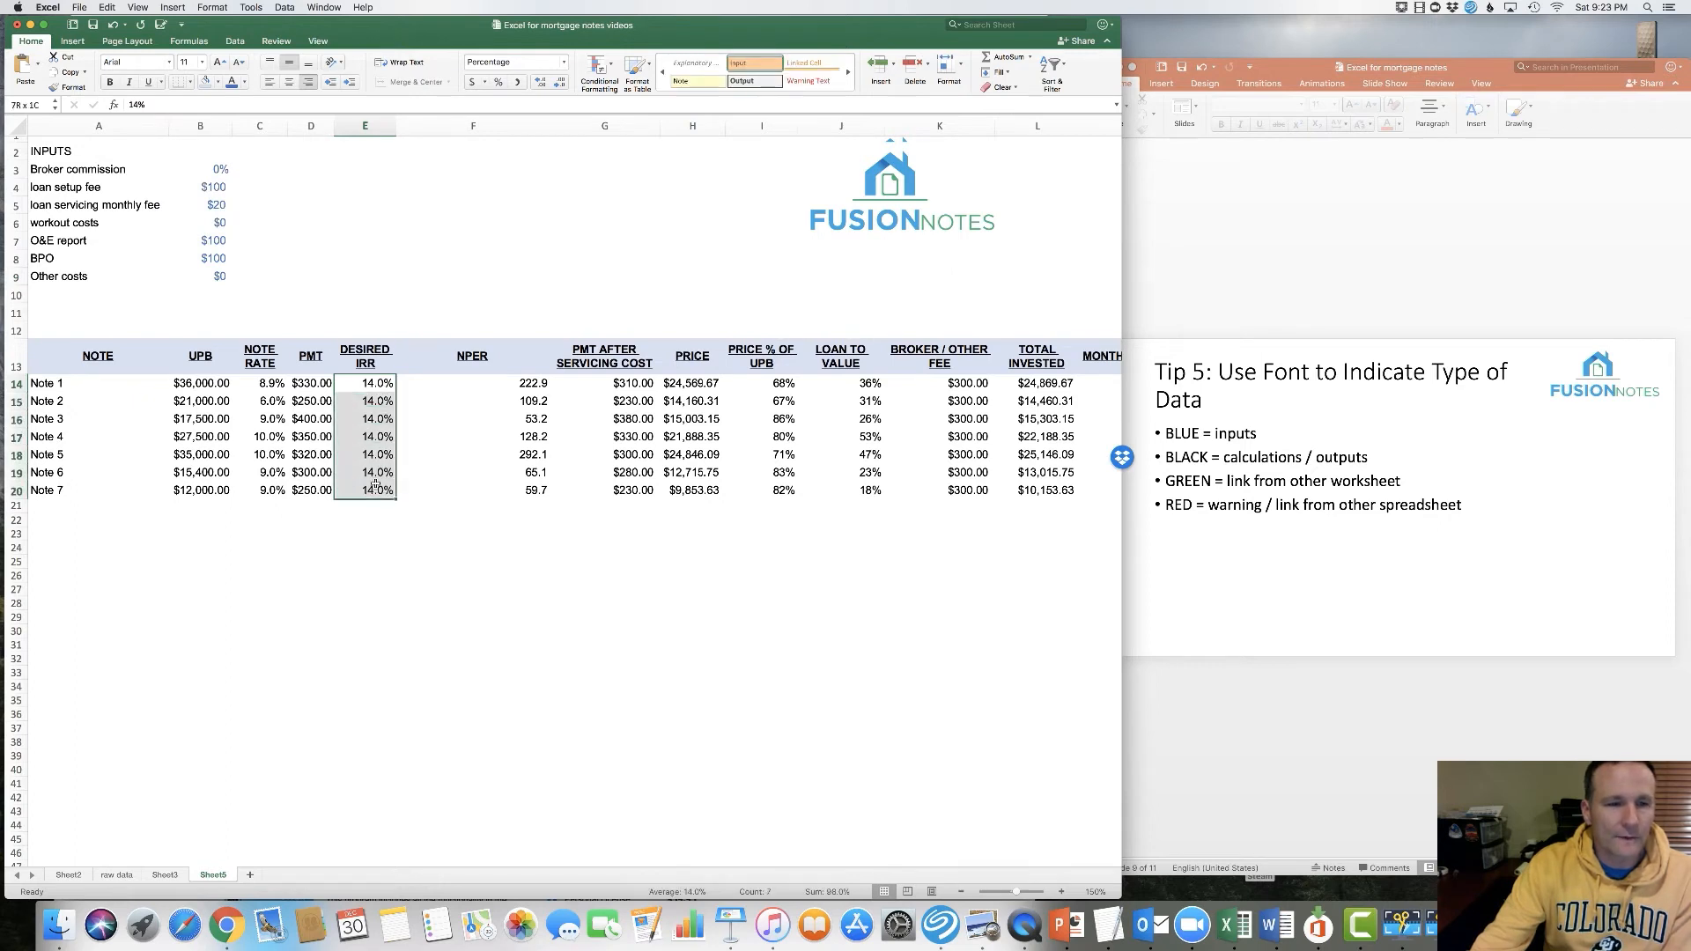
pyautogui.click(231, 81)
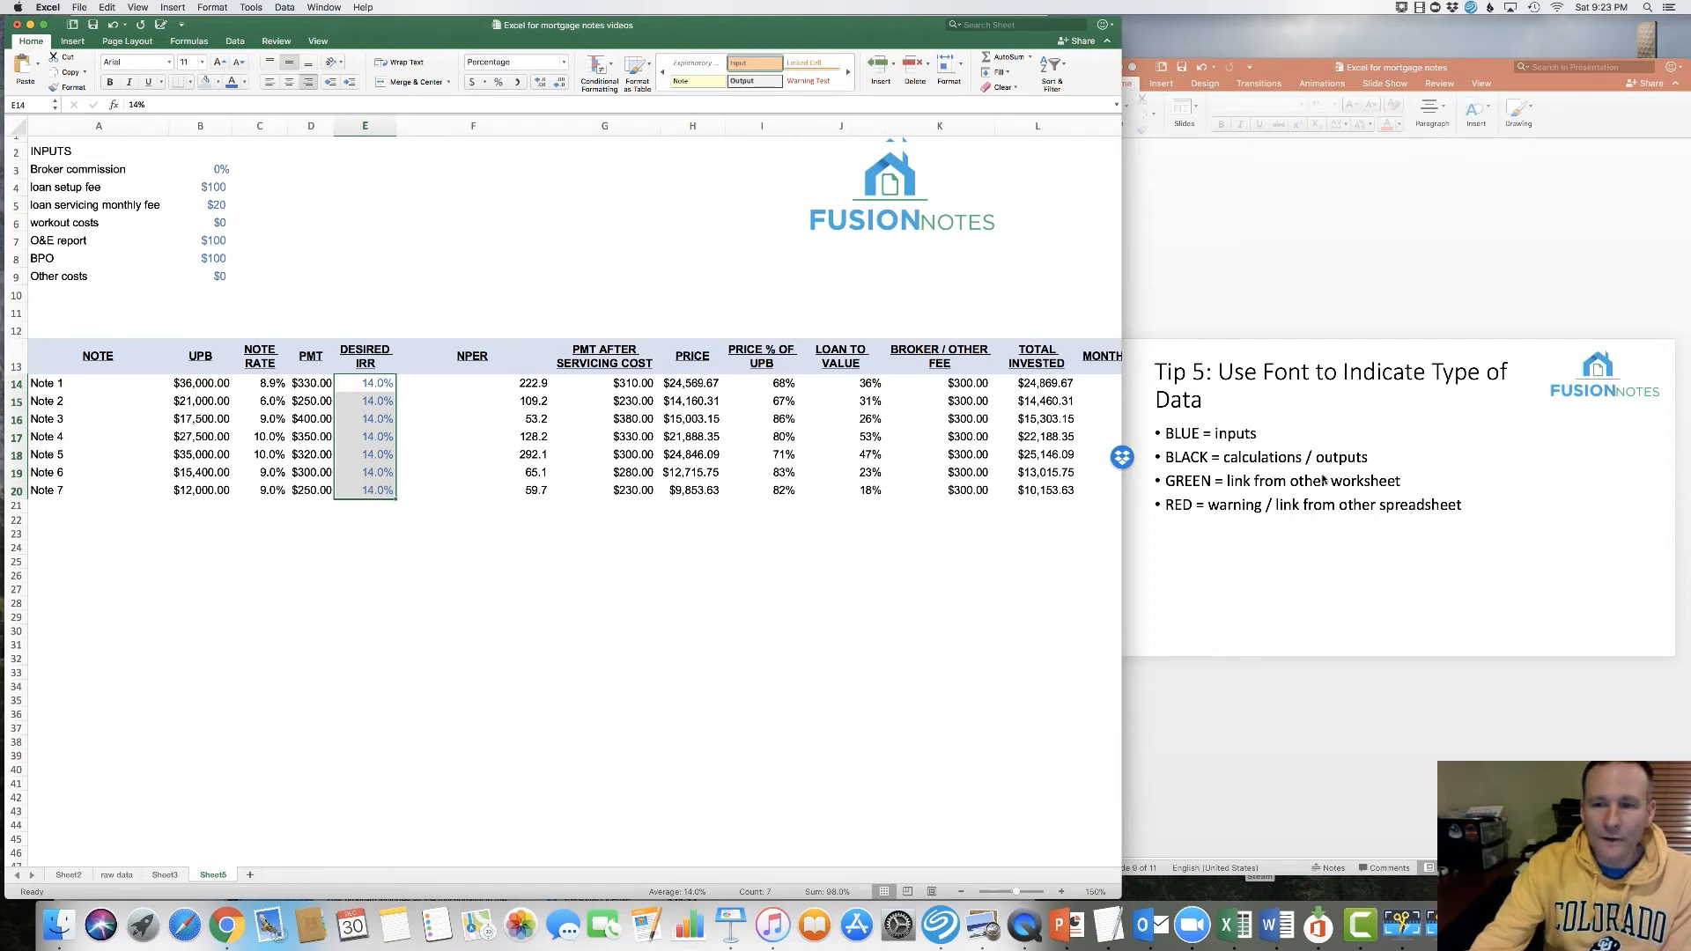
# Examine the formulas in NPER cell F19 and PRICE cell H14, and view the raw data worksheet
pyautogui.click(425, 470)
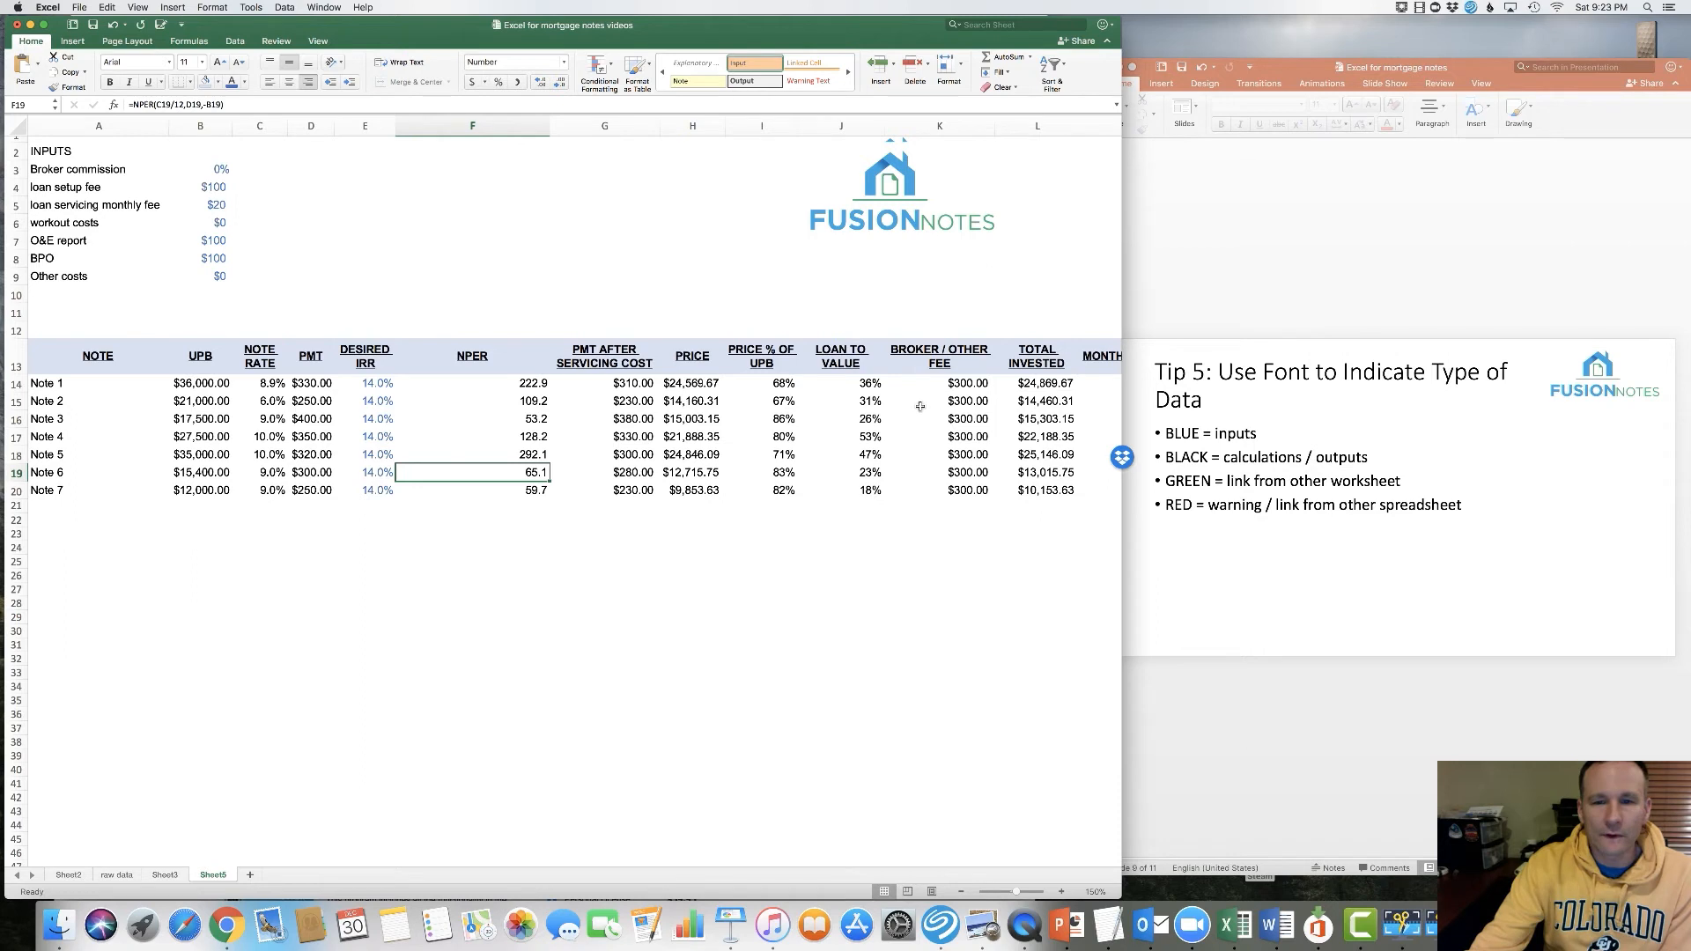
pyautogui.click(679, 388)
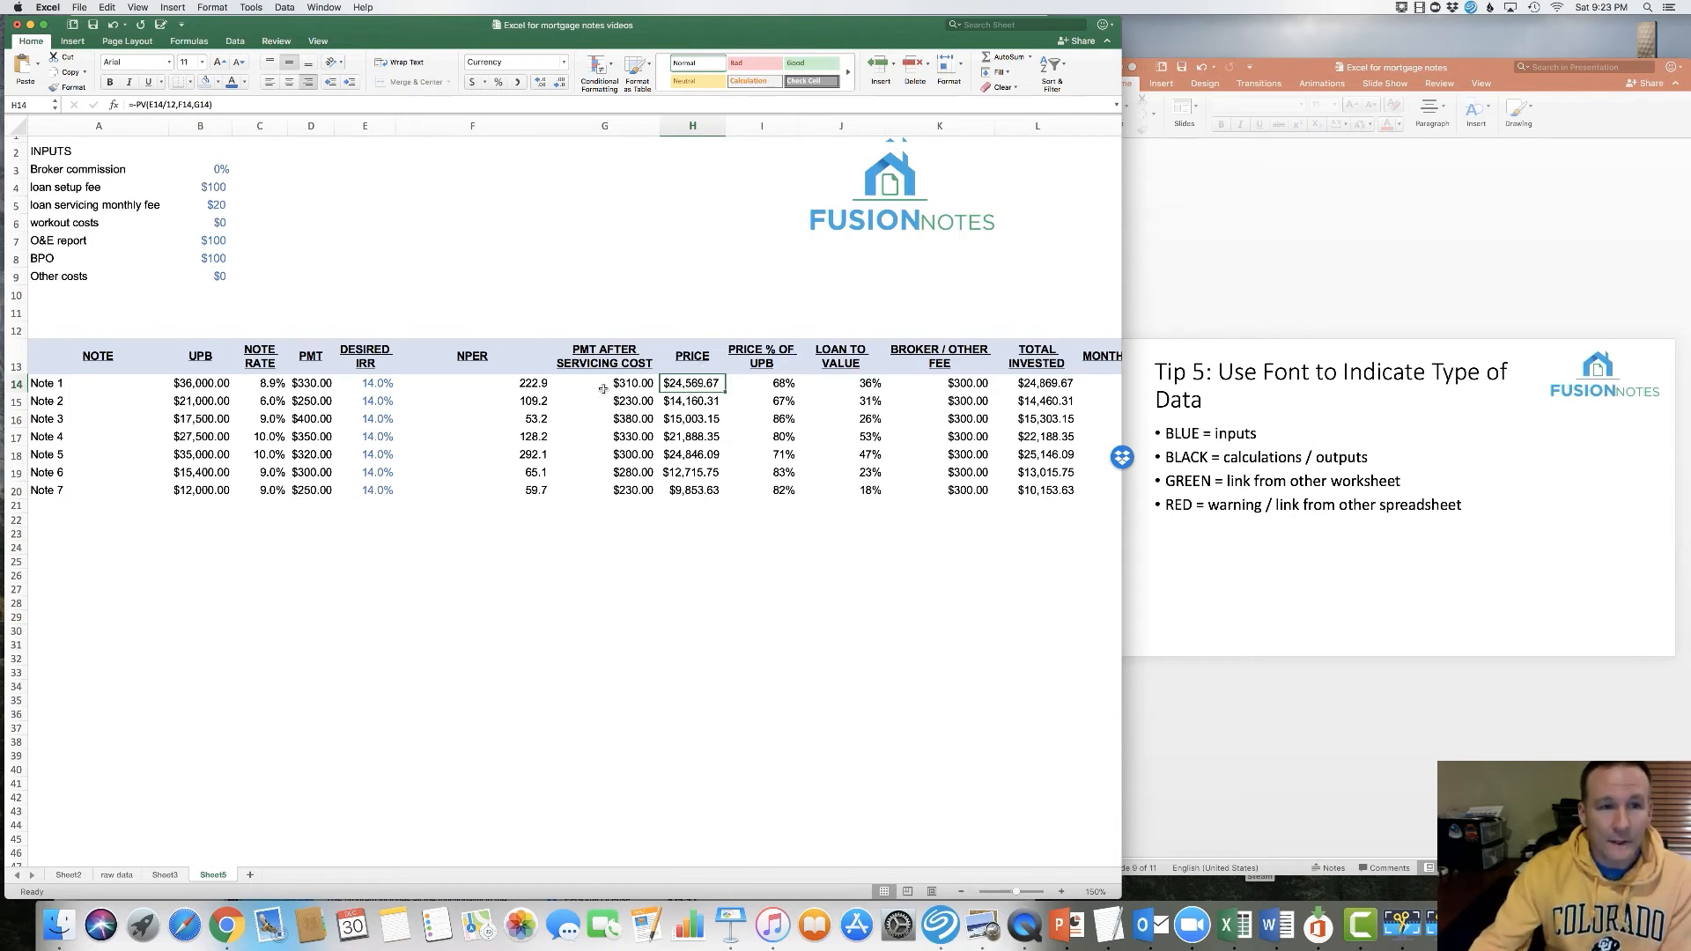
pyautogui.click(1236, 482)
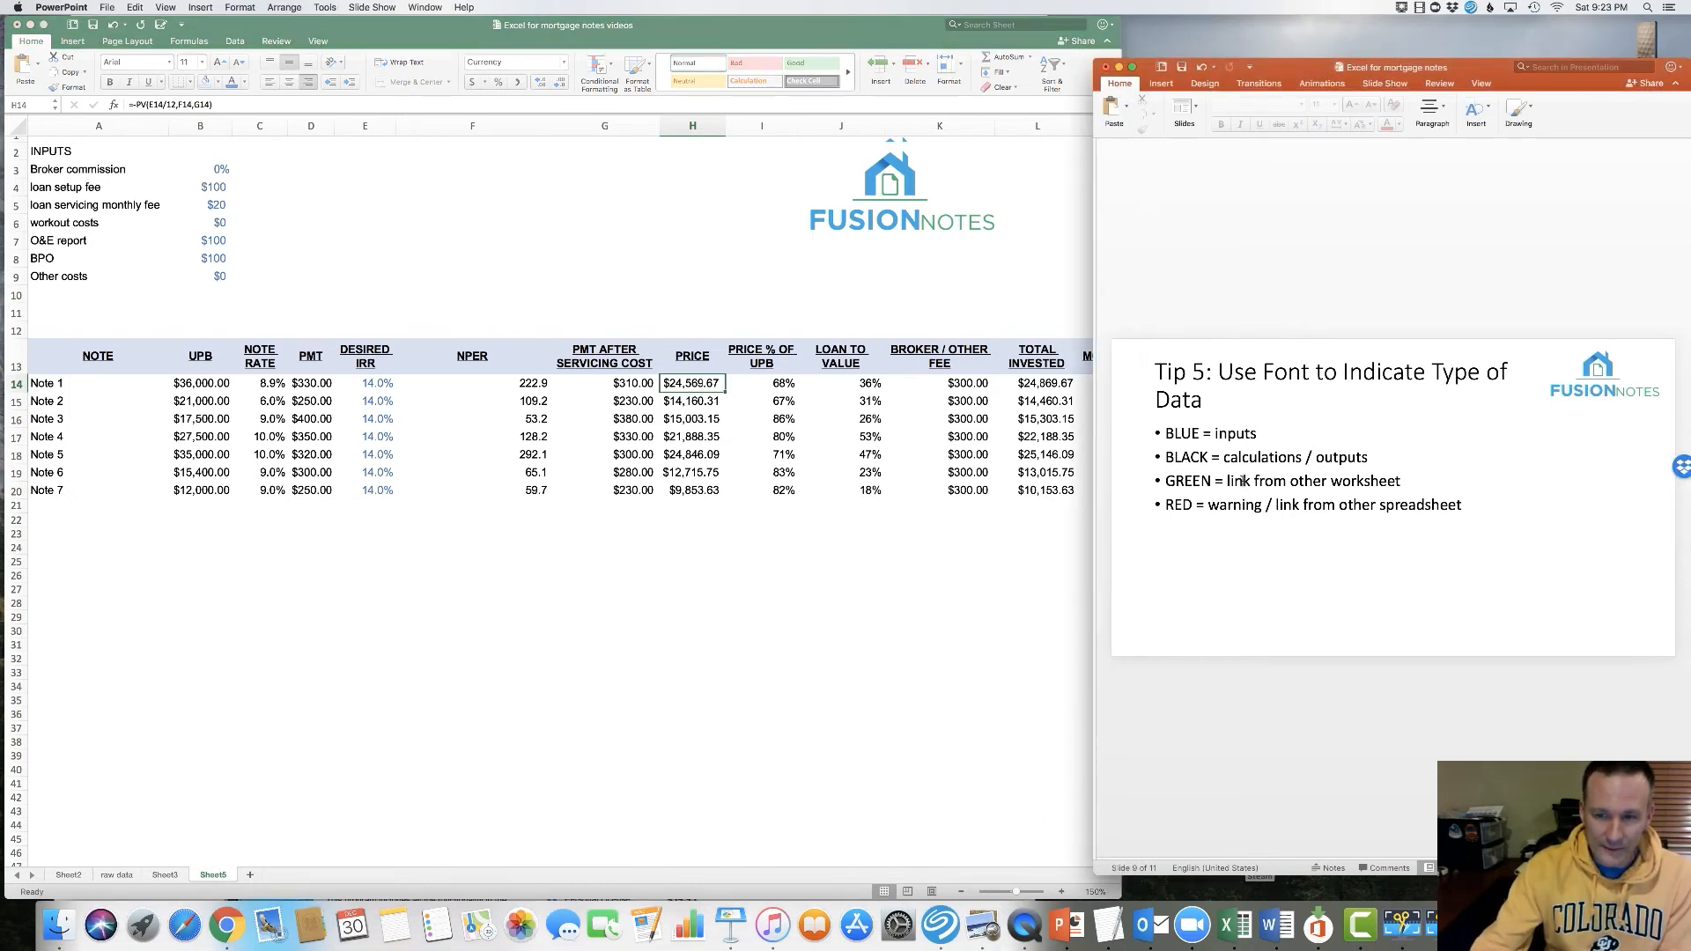
pyautogui.click(116, 877)
pyautogui.click(116, 877)
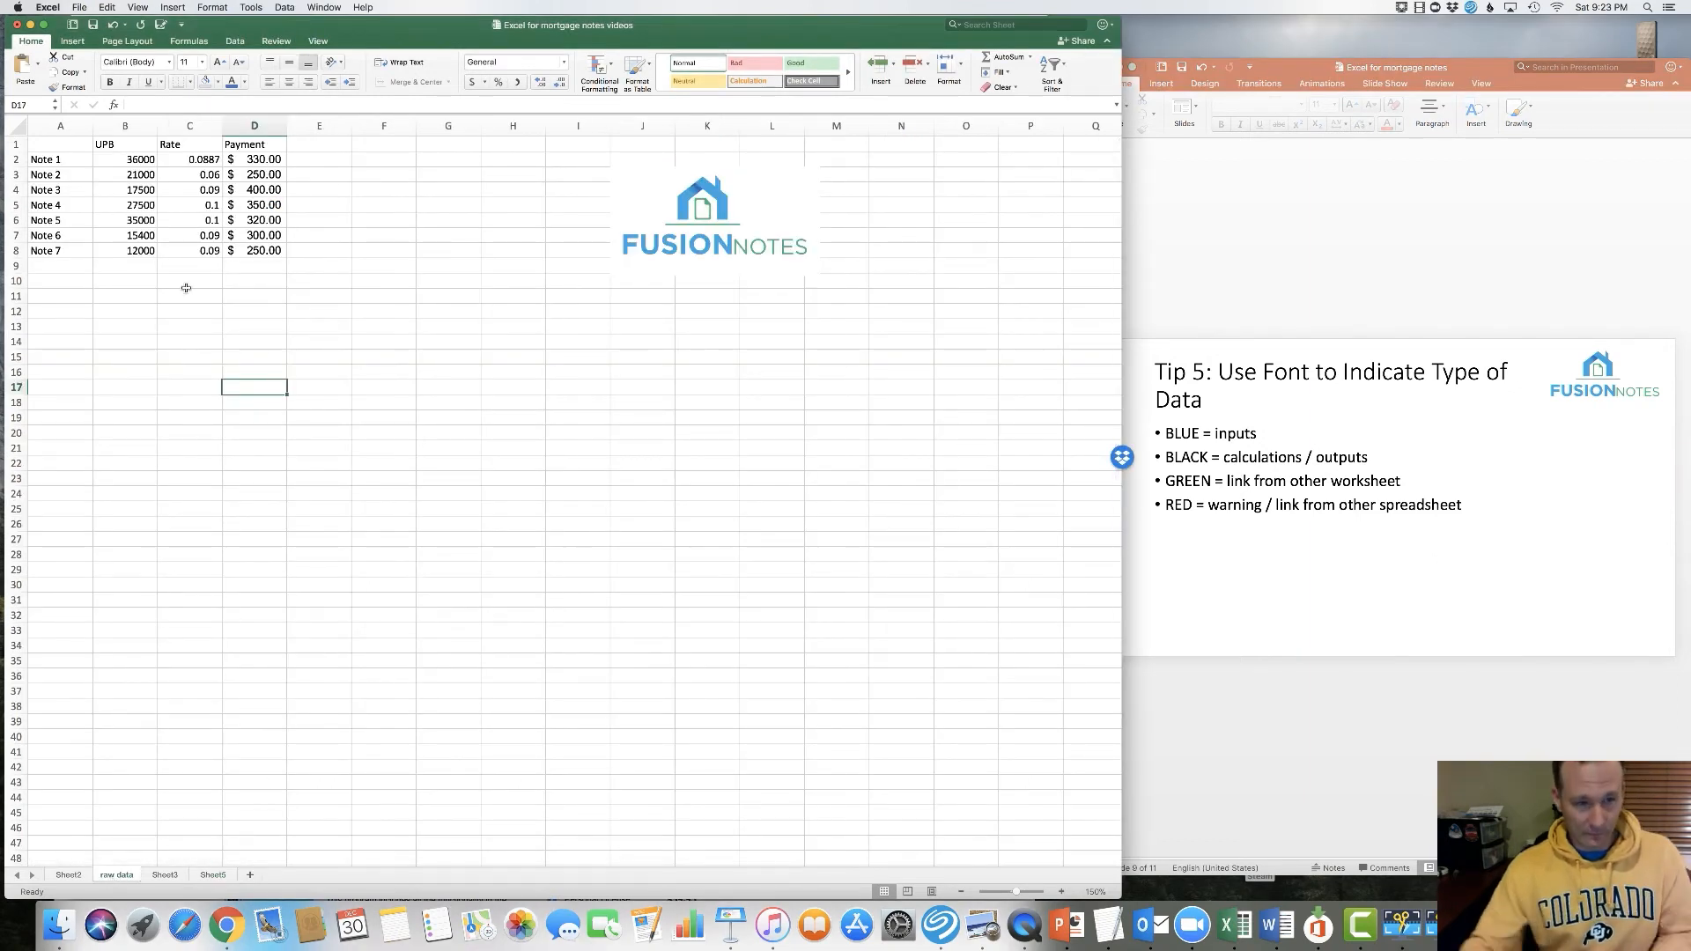
# Return to the formatted notes sheet and examine the source links of Note 1's UPB, NOTE RATE and PMT cells in row 14
pyautogui.click(212, 876)
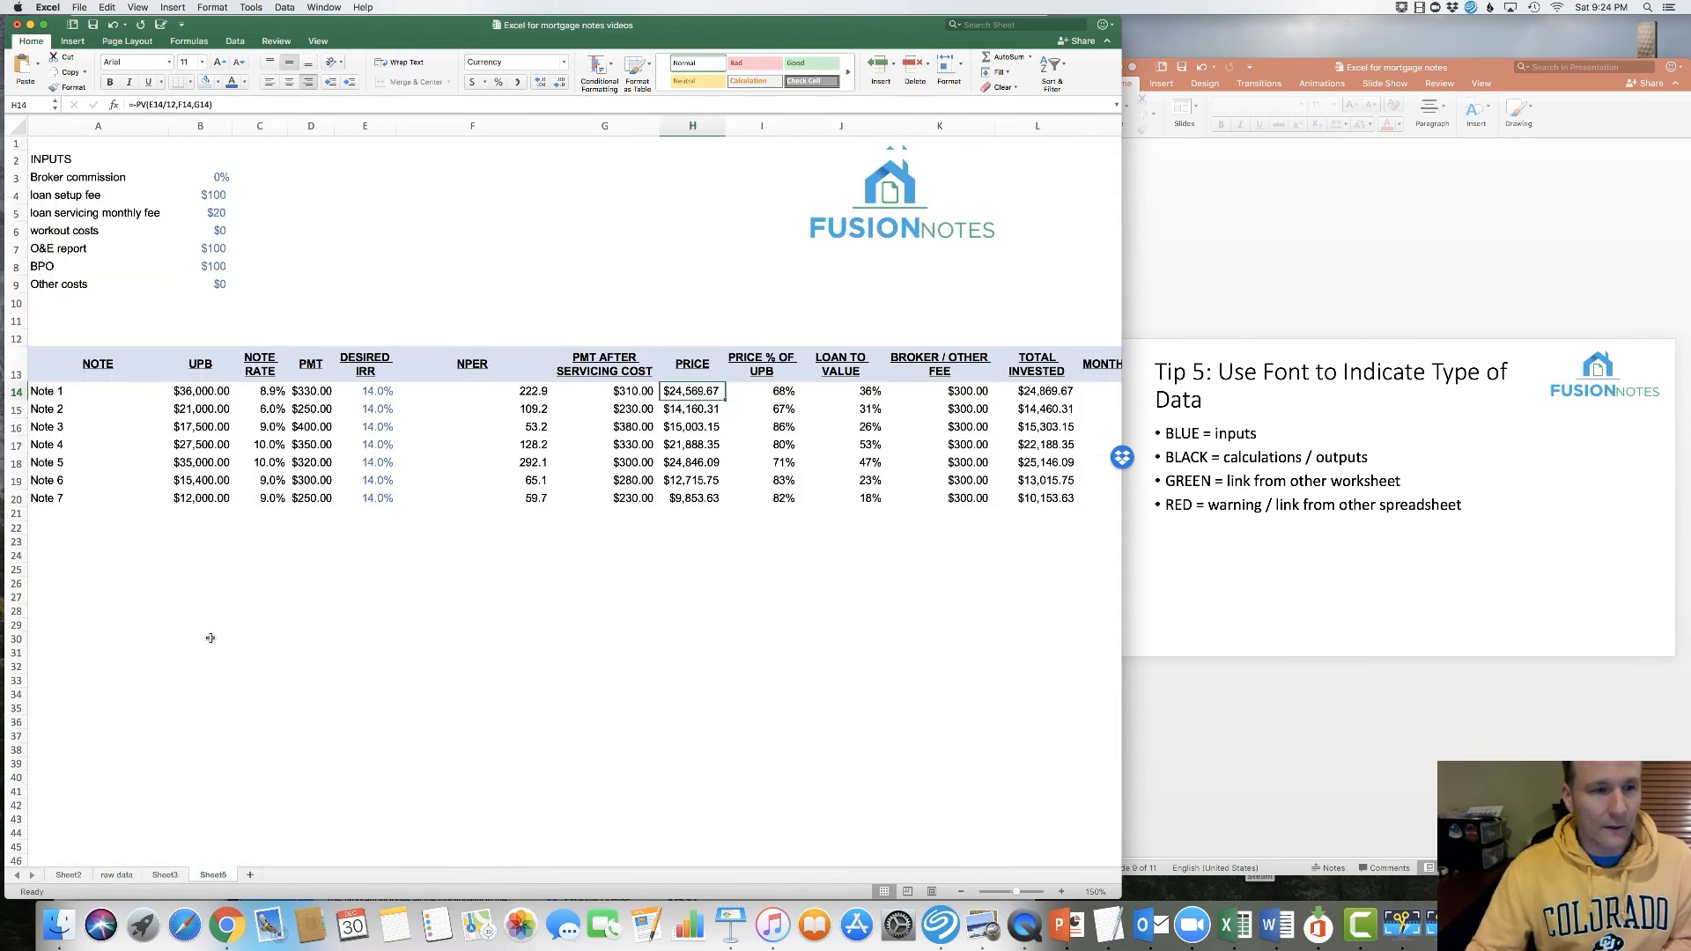
pyautogui.click(206, 393)
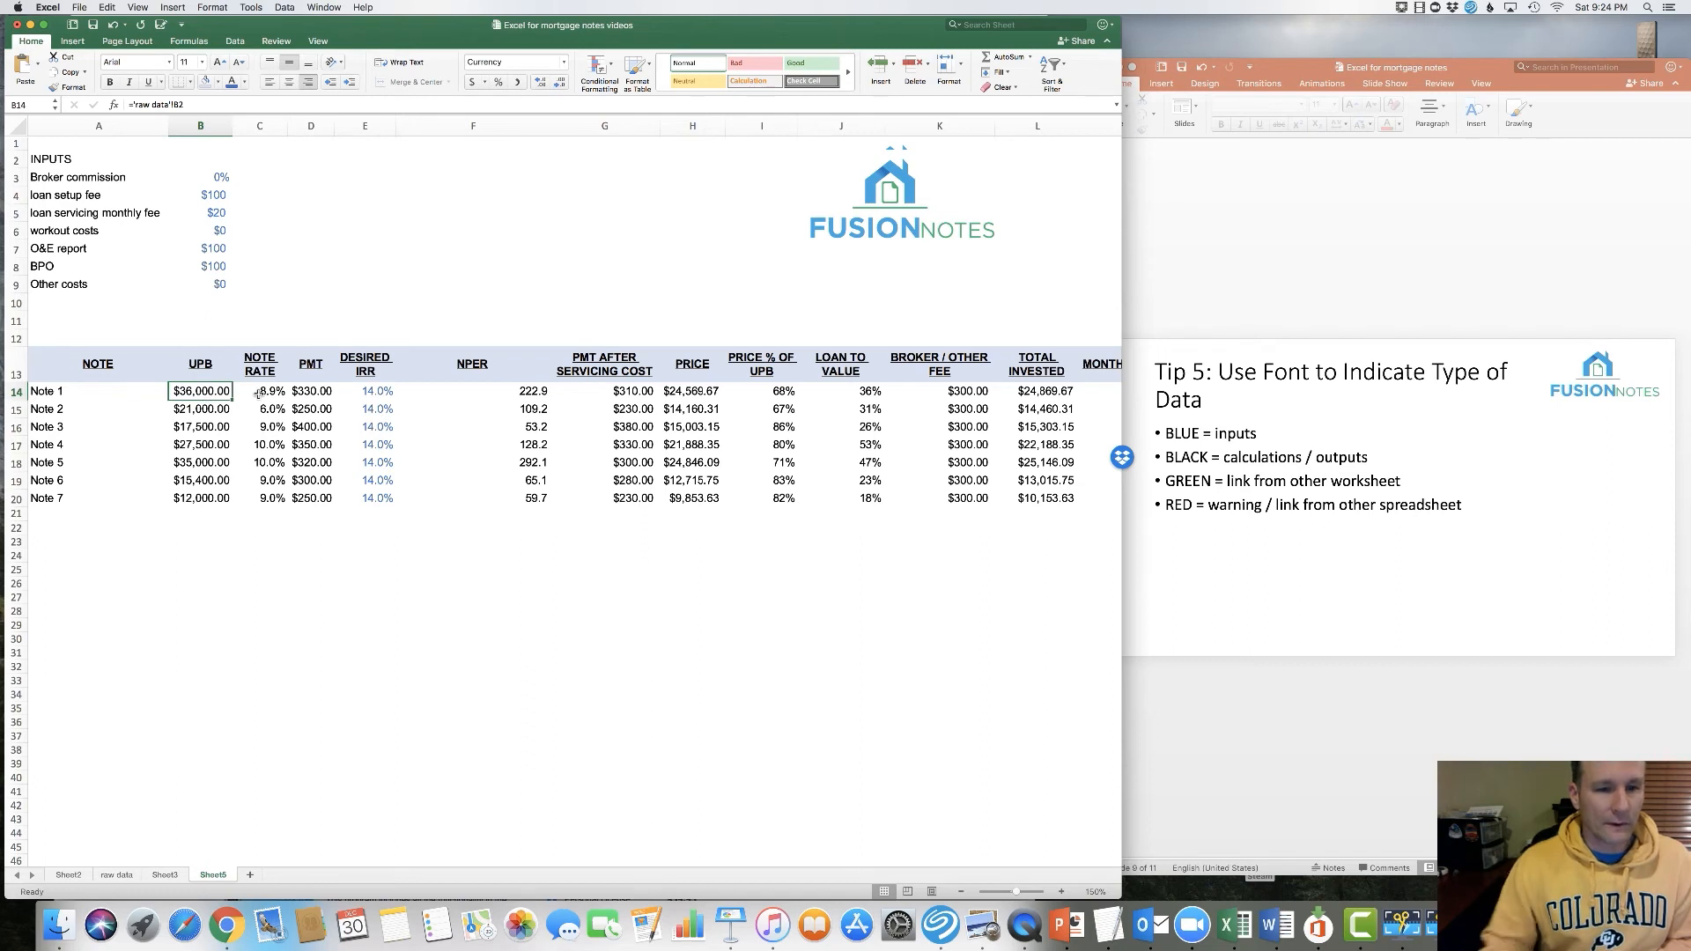
pyautogui.press('Right')
pyautogui.press('Right')
pyautogui.press('Right')
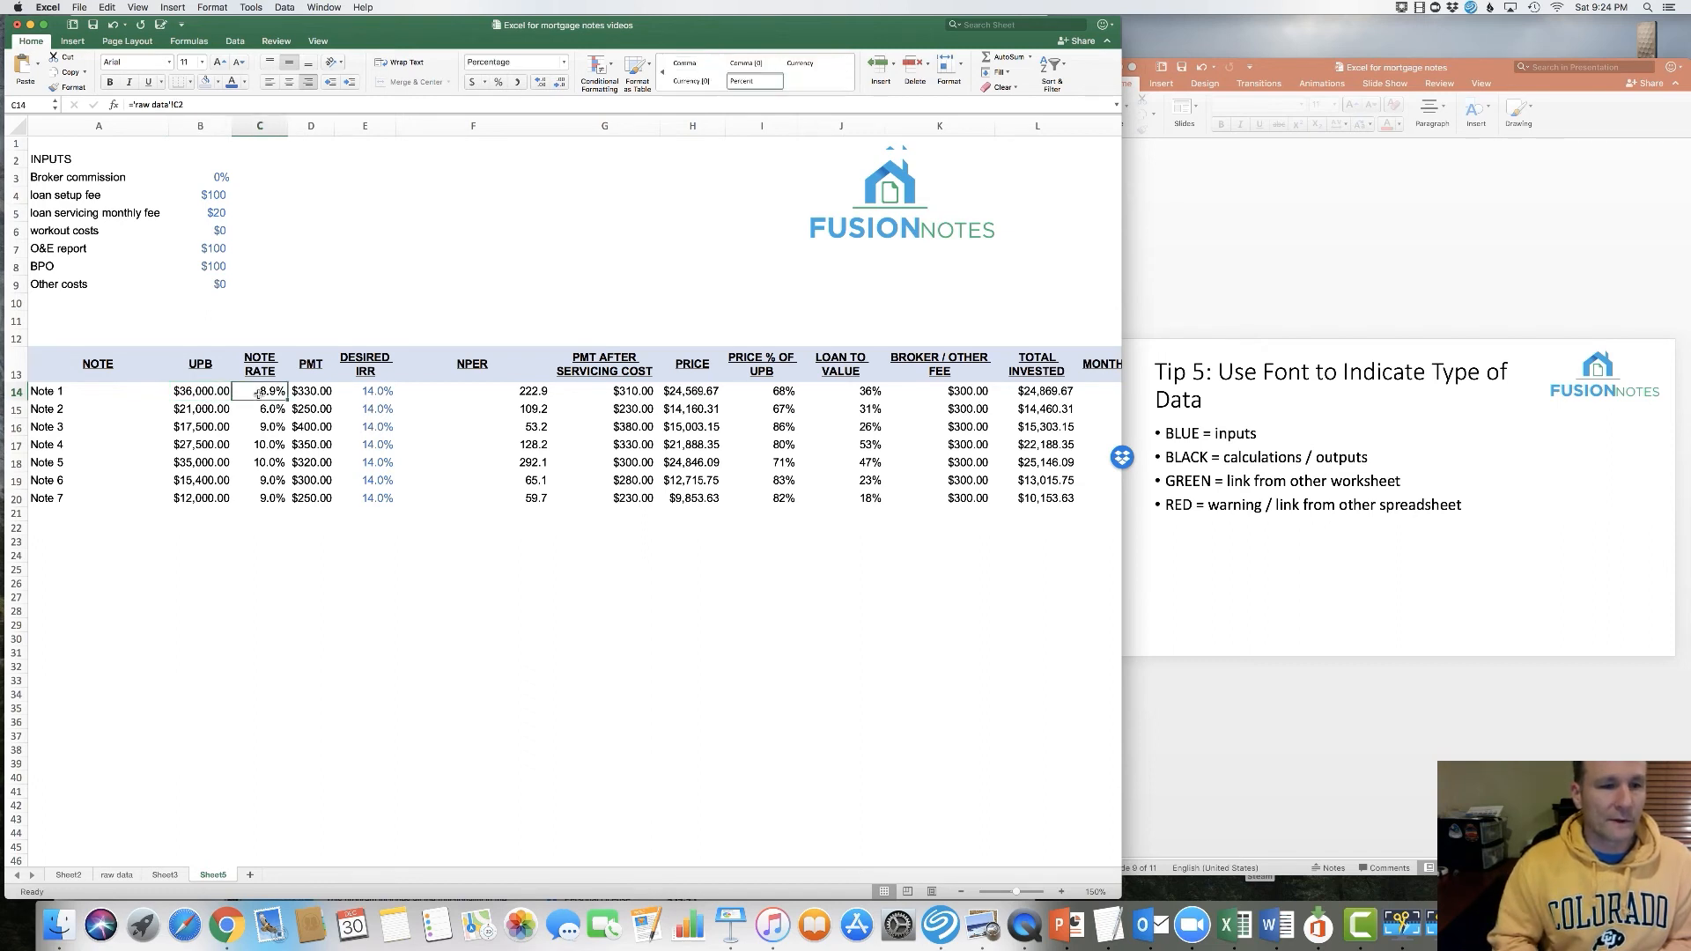
pyautogui.press('Right')
pyautogui.press('Left')
pyautogui.press('Left')
pyautogui.press('Left')
pyautogui.press('Left')
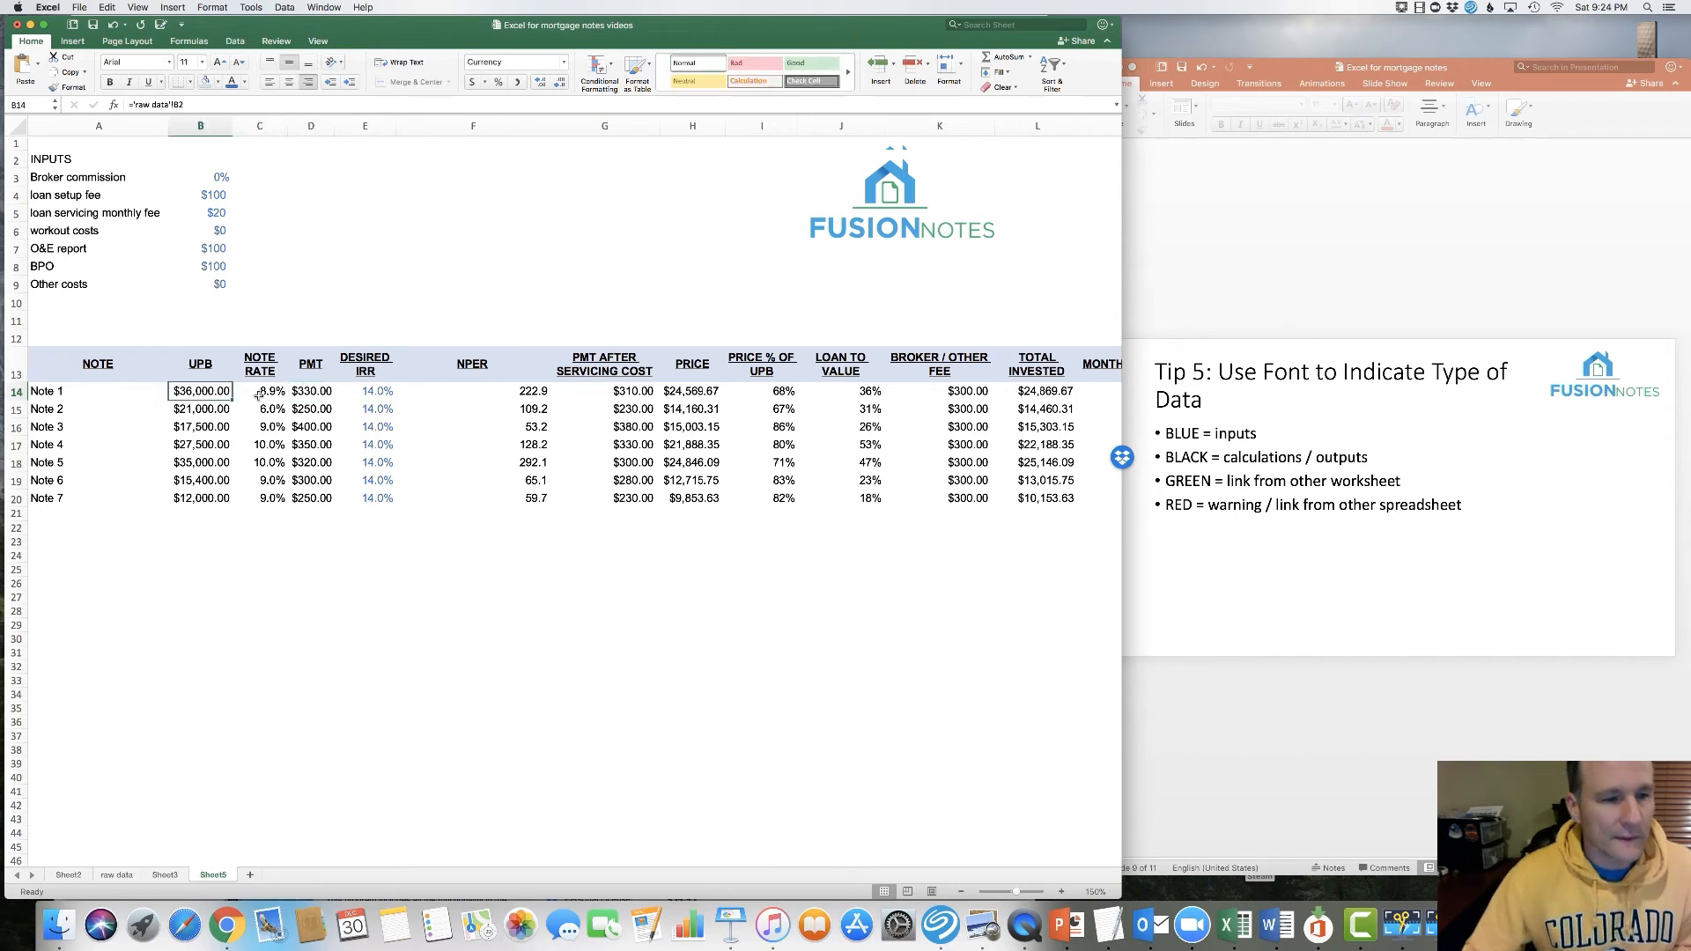
# Set the font color of the linked UPB, NOTE RATE and PMT data in B14:D20 to green
pyautogui.moveTo(220, 389); pyautogui.dragTo(307, 493)
pyautogui.click(244, 82)
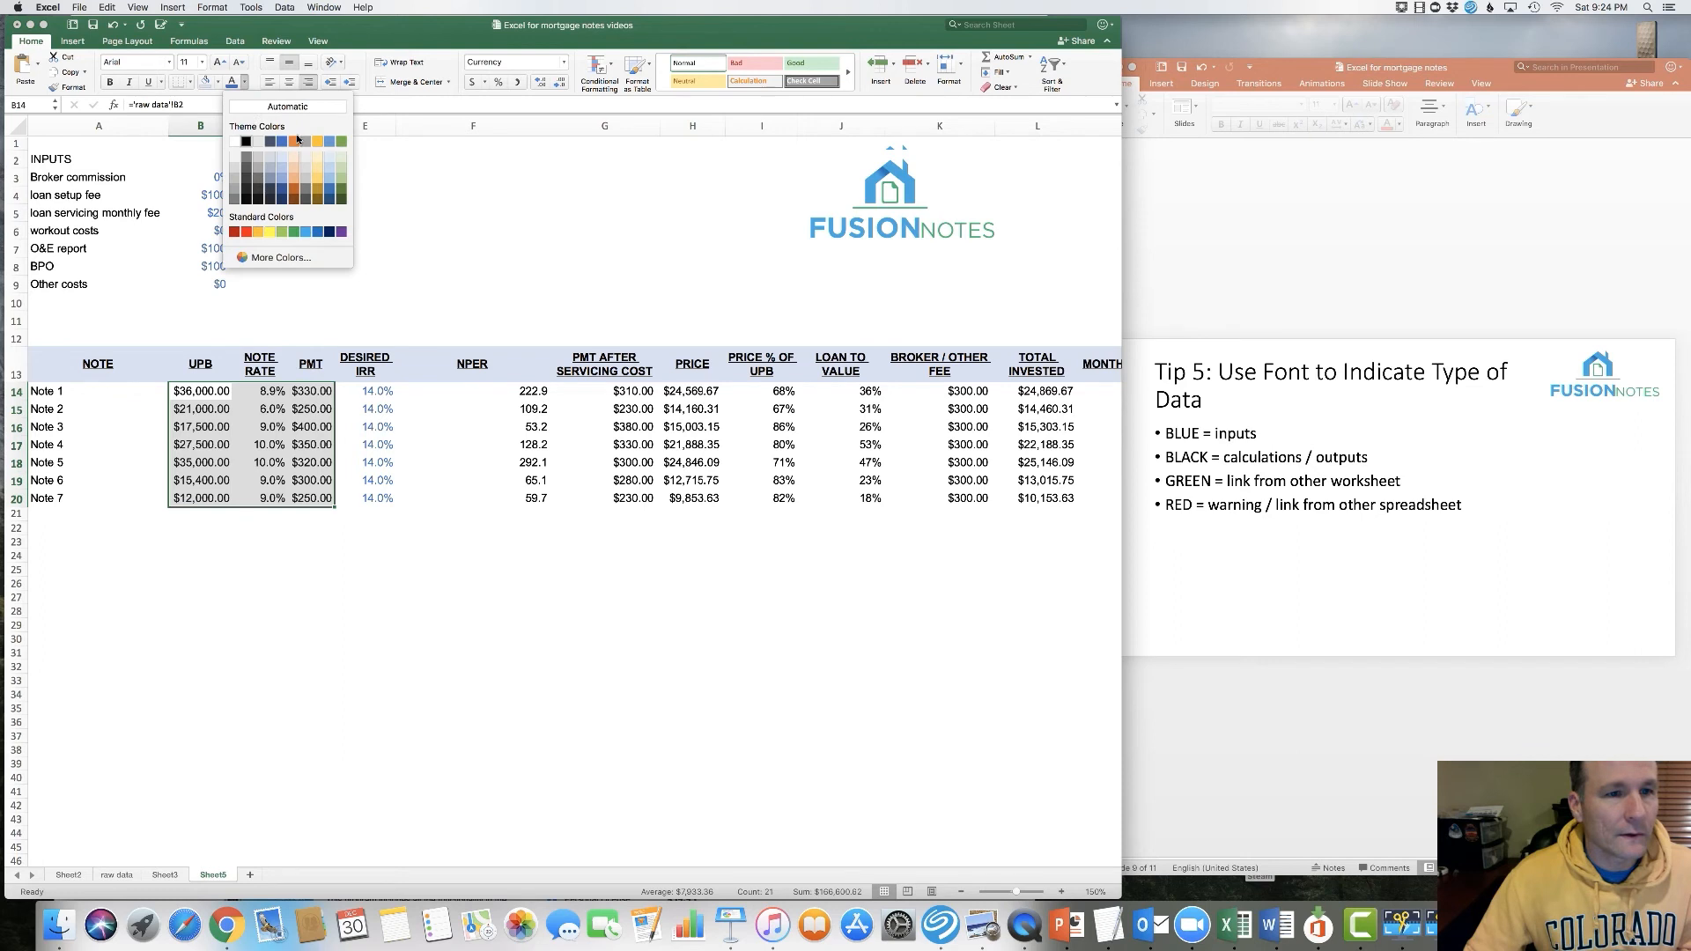
pyautogui.click(341, 143)
pyautogui.click(386, 248)
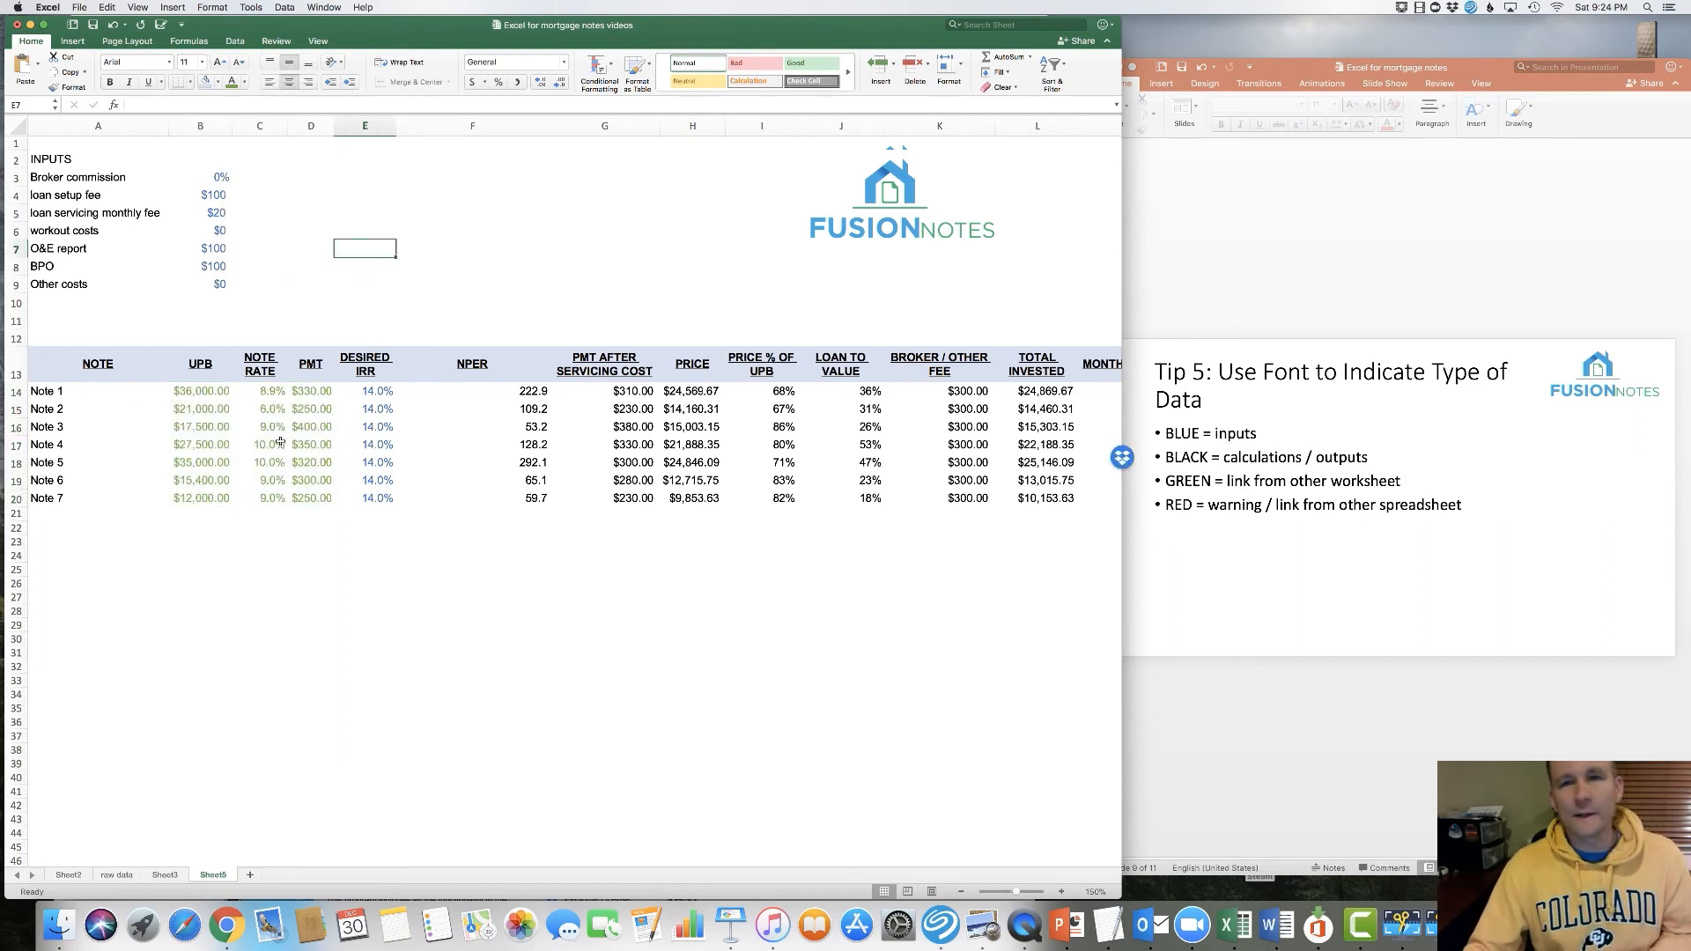
# Examine the source links of NOTE RATE cell C15 and UPB cell B18, comparing them with the raw data worksheet and the font color tips
pyautogui.click(126, 876)
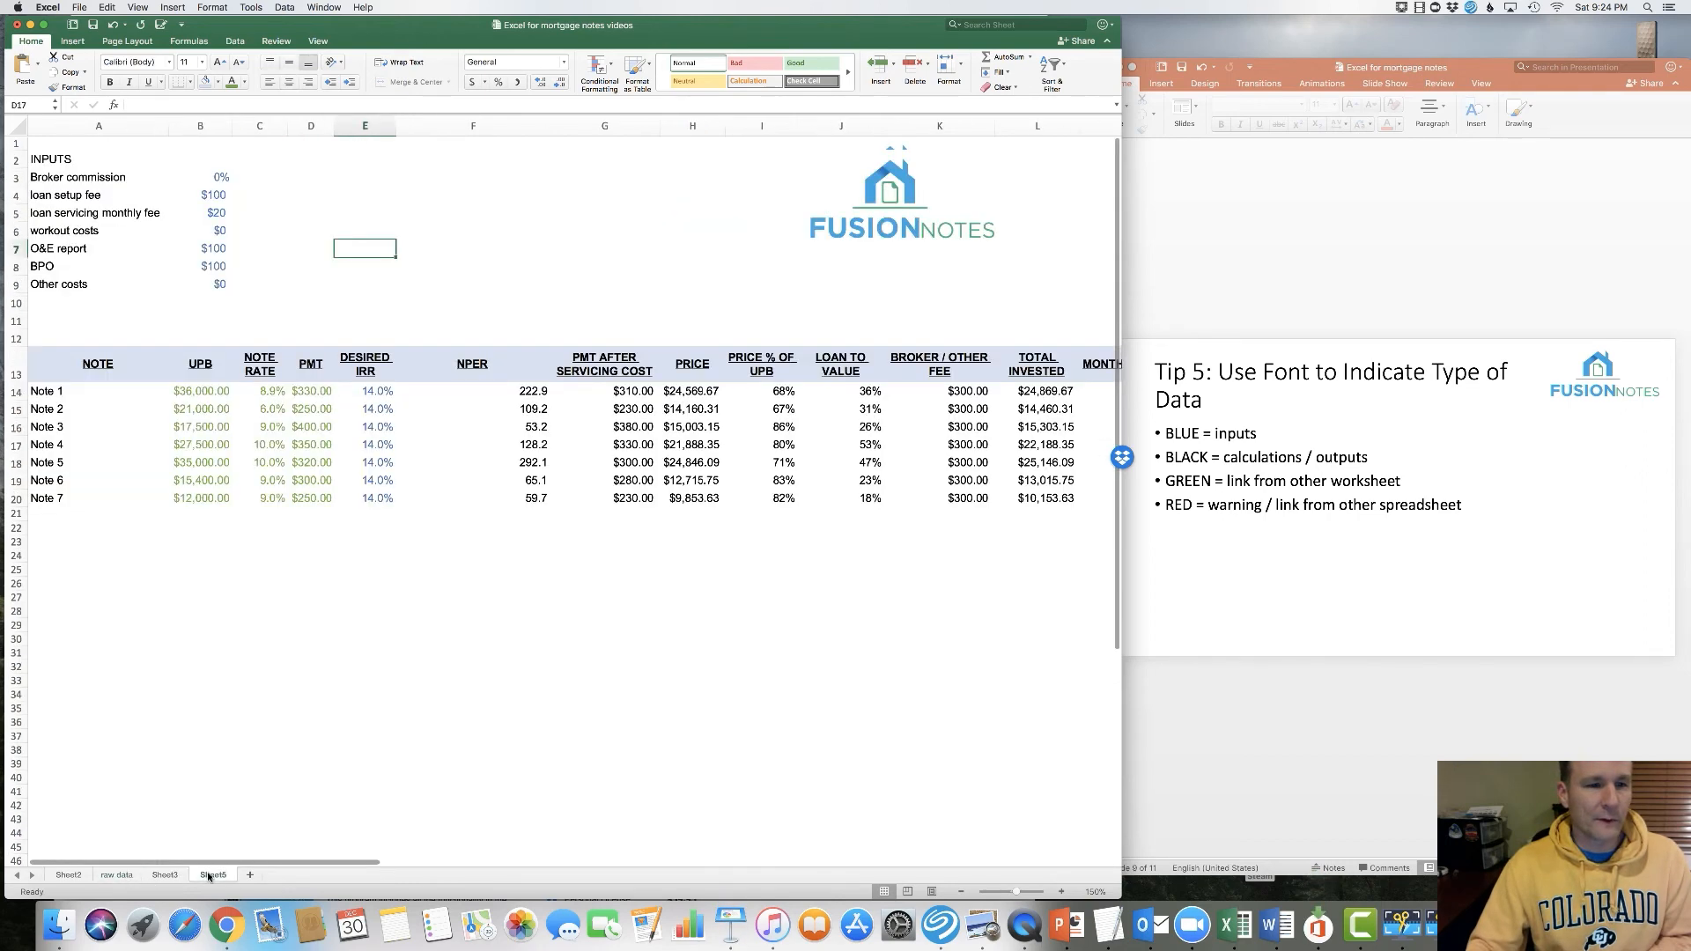
pyautogui.click(213, 875)
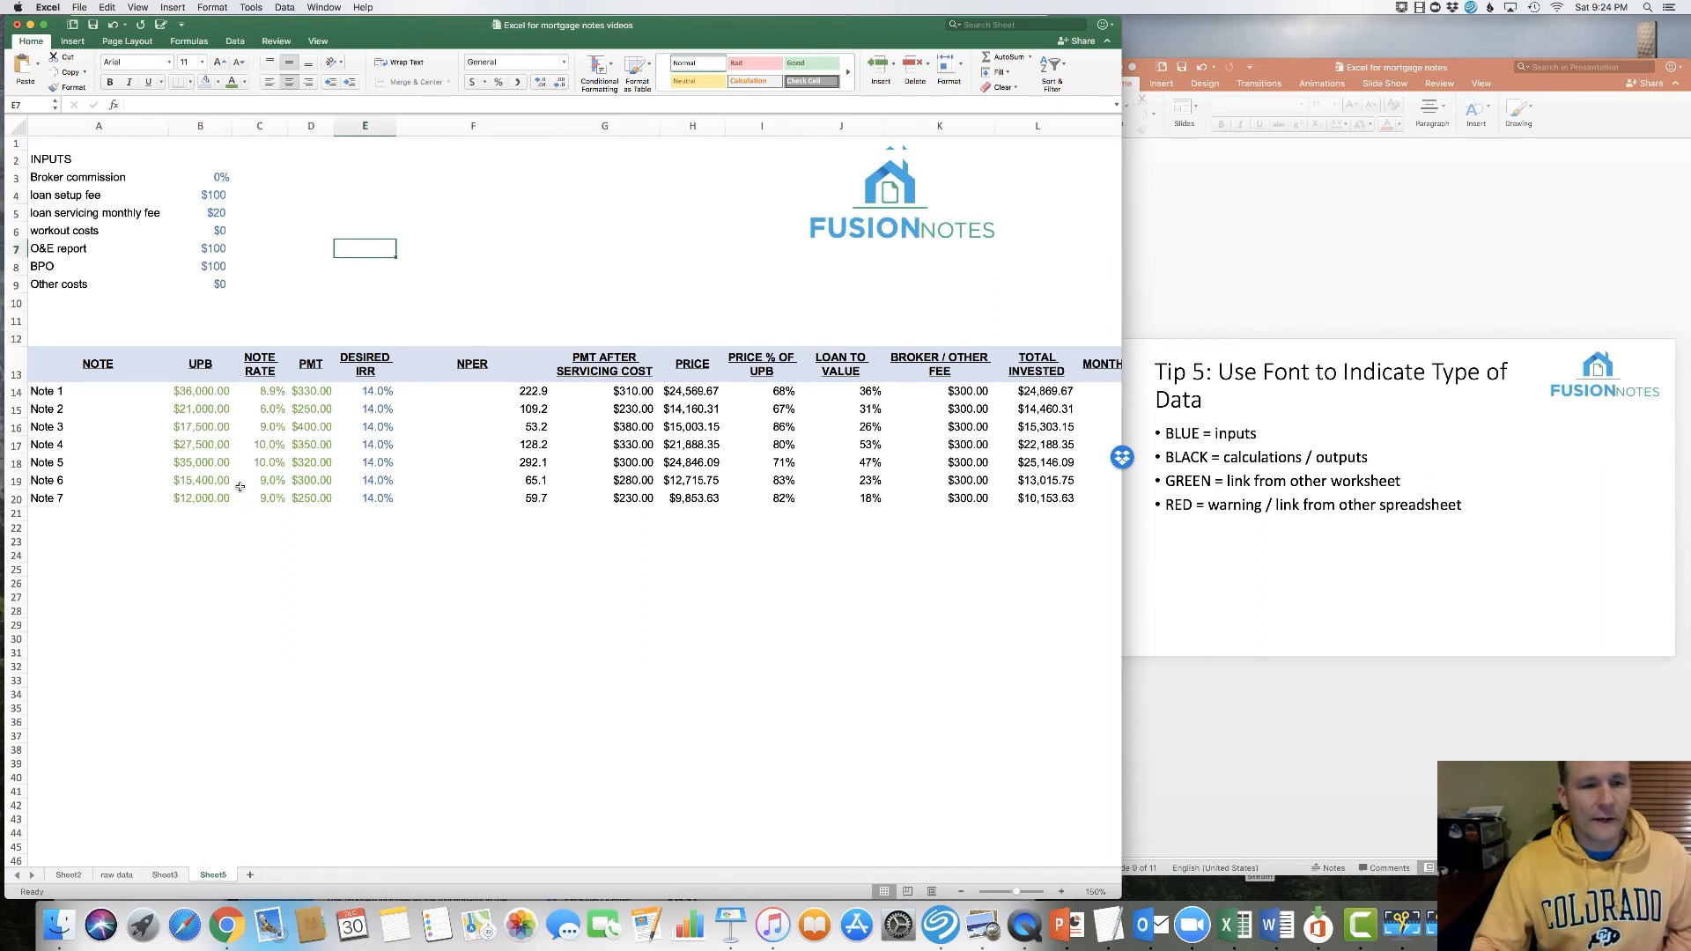
pyautogui.click(260, 411)
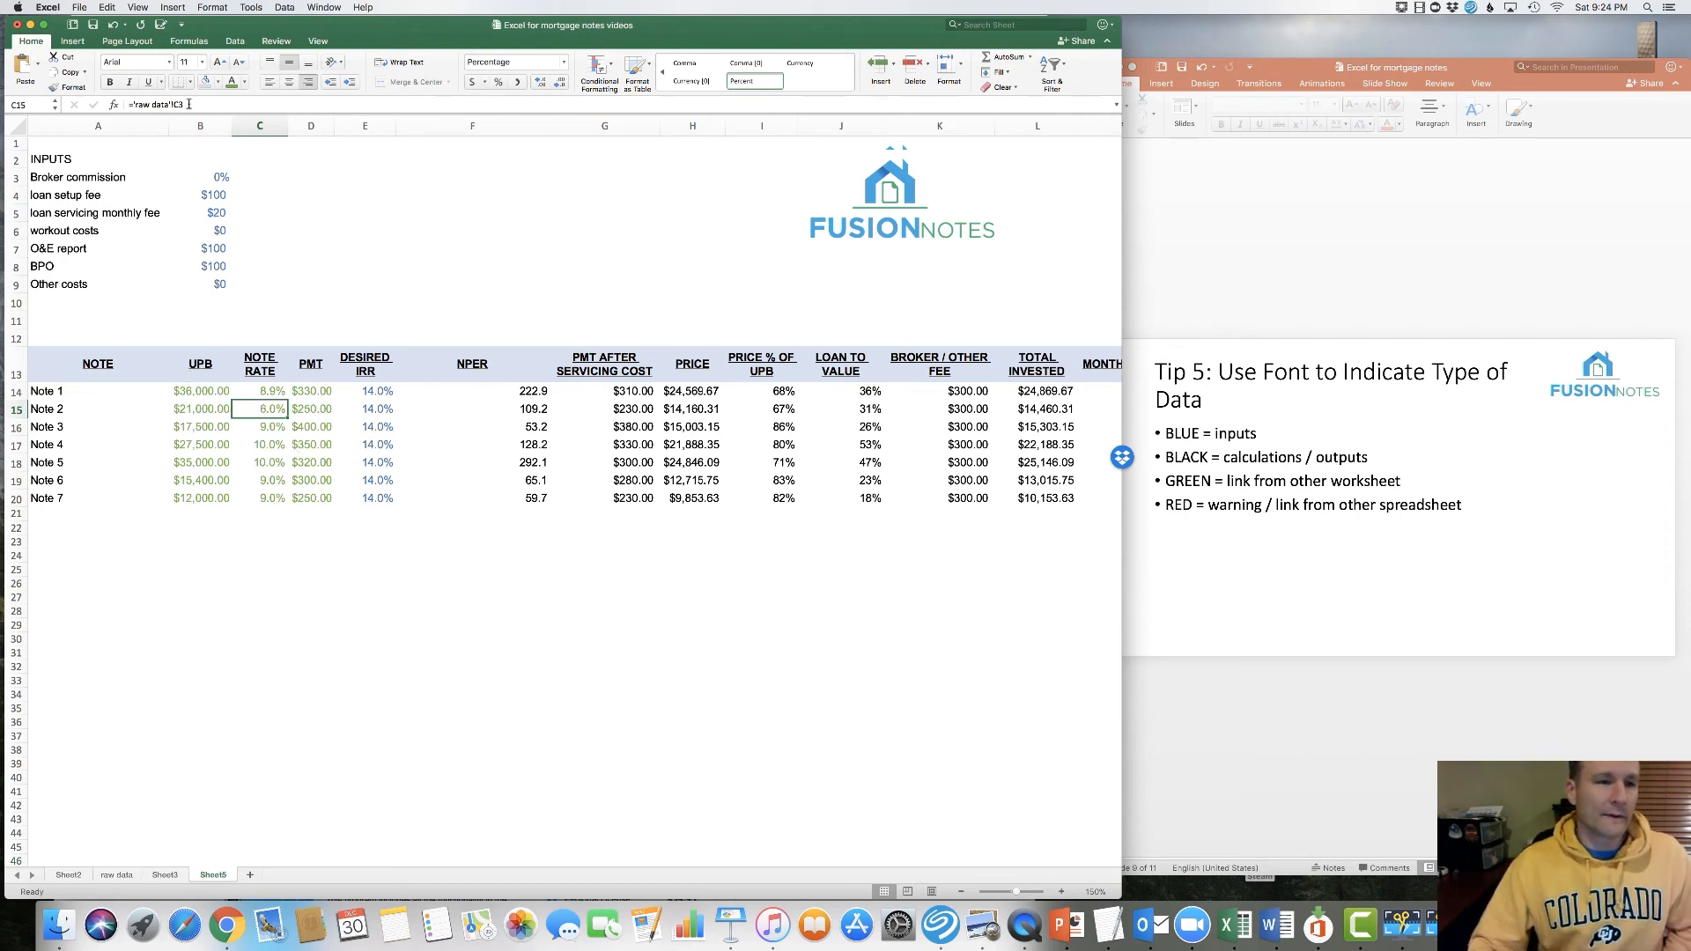
pyautogui.click(212, 461)
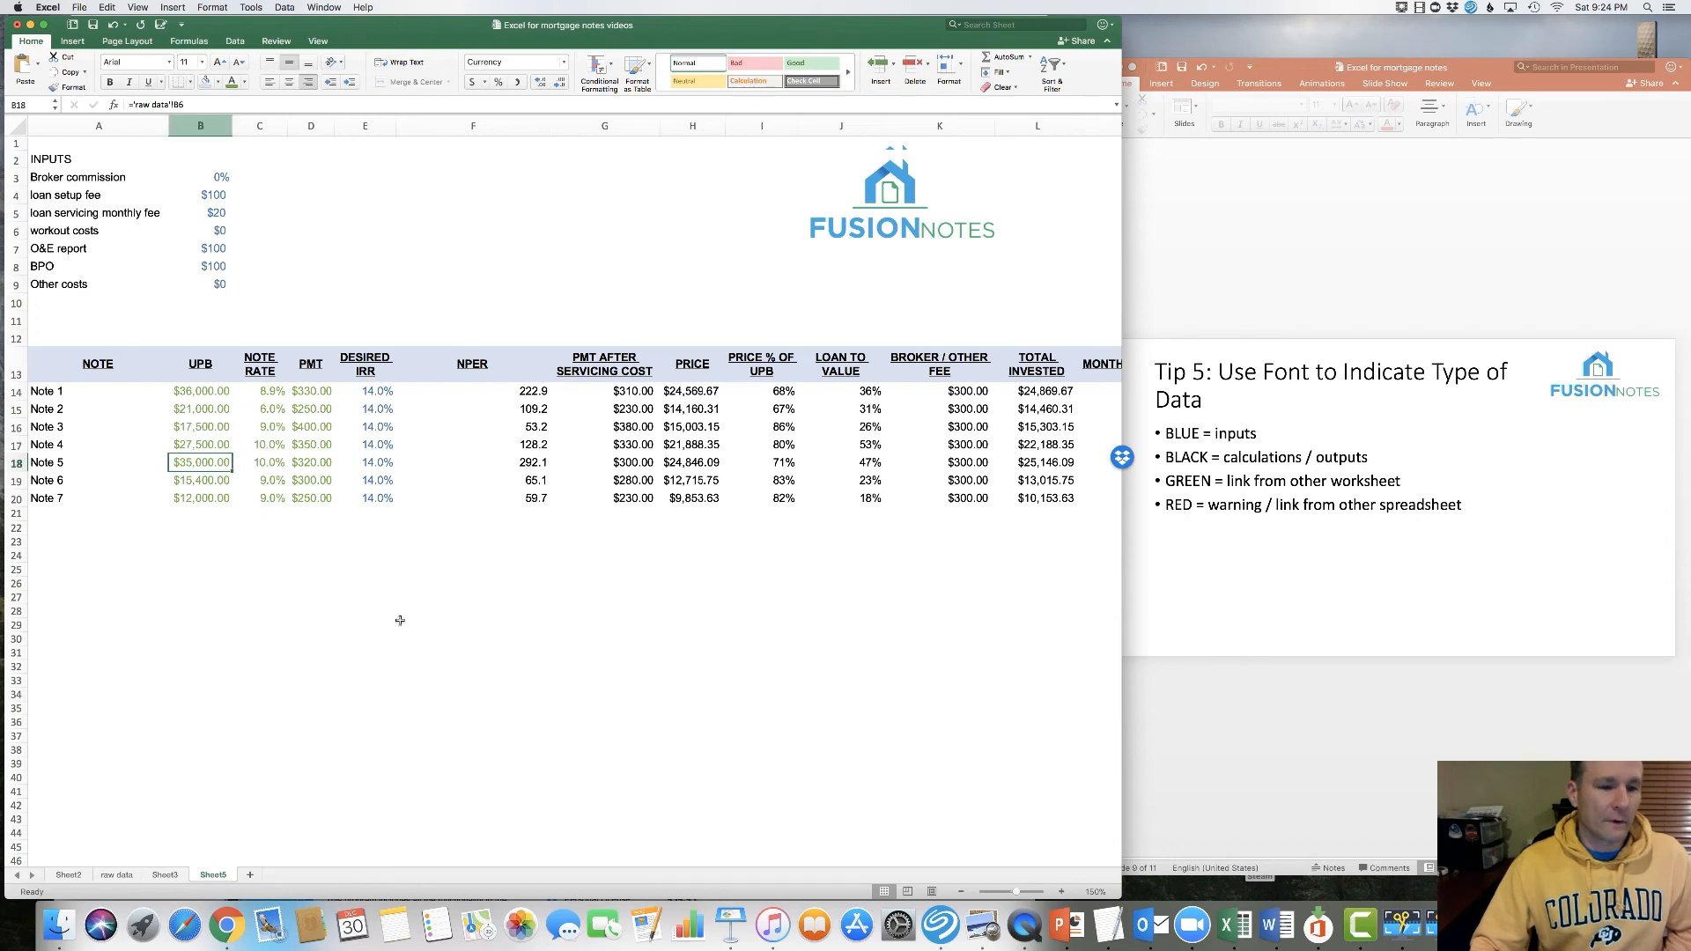
pyautogui.click(106, 876)
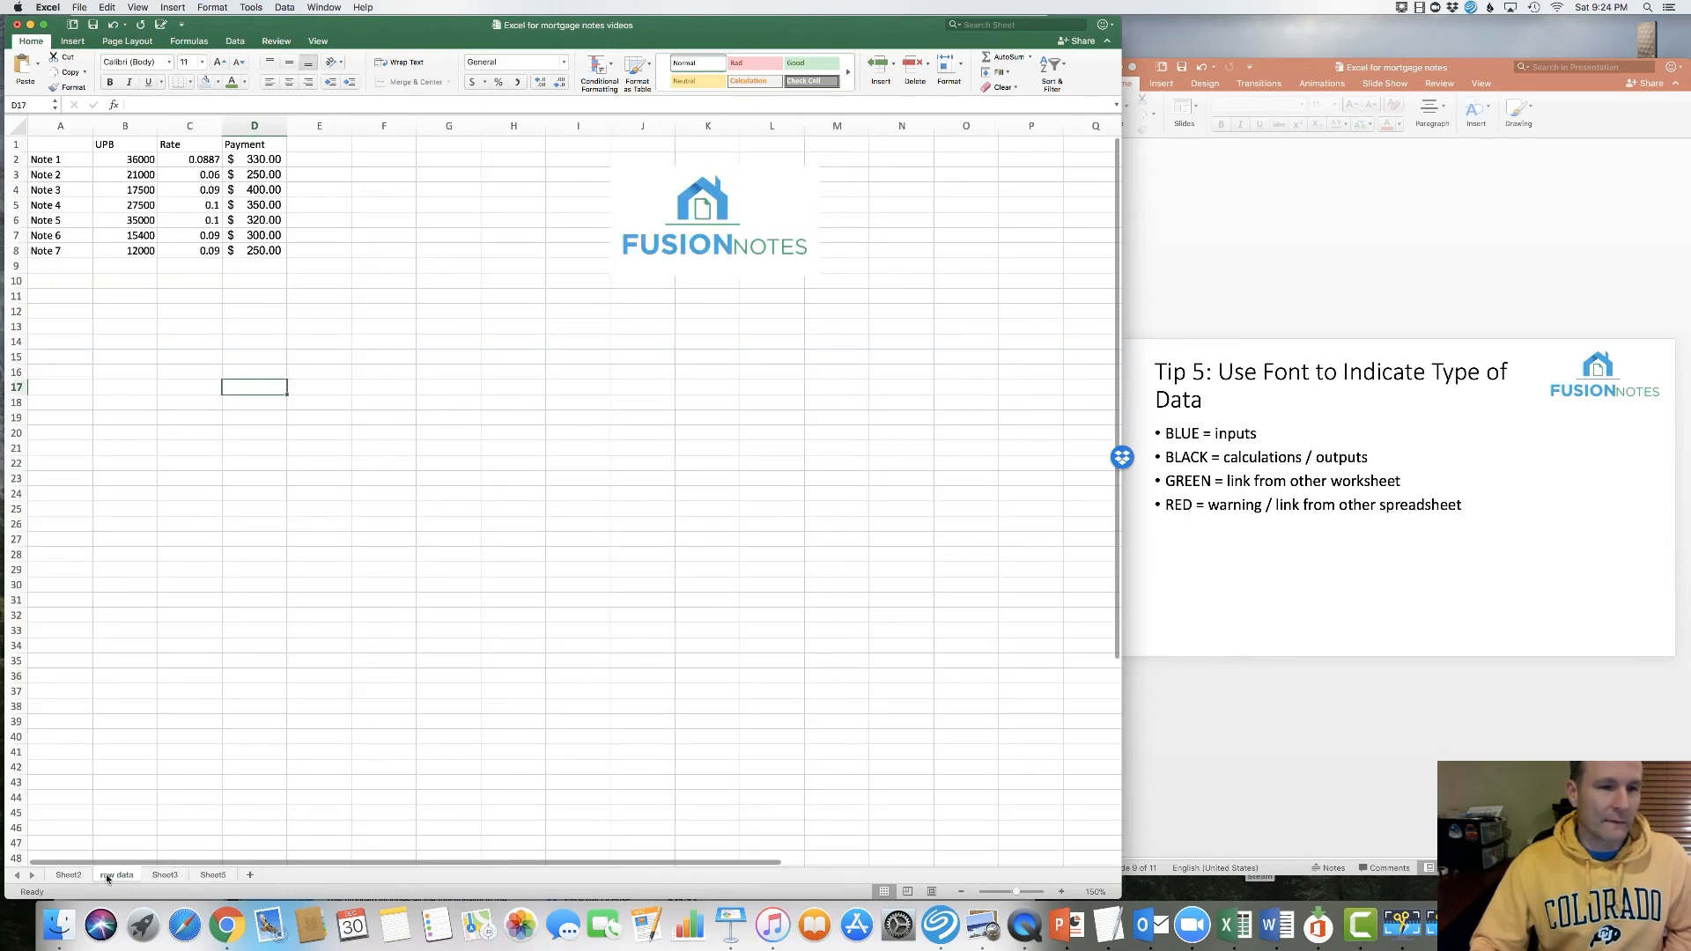
pyautogui.click(219, 876)
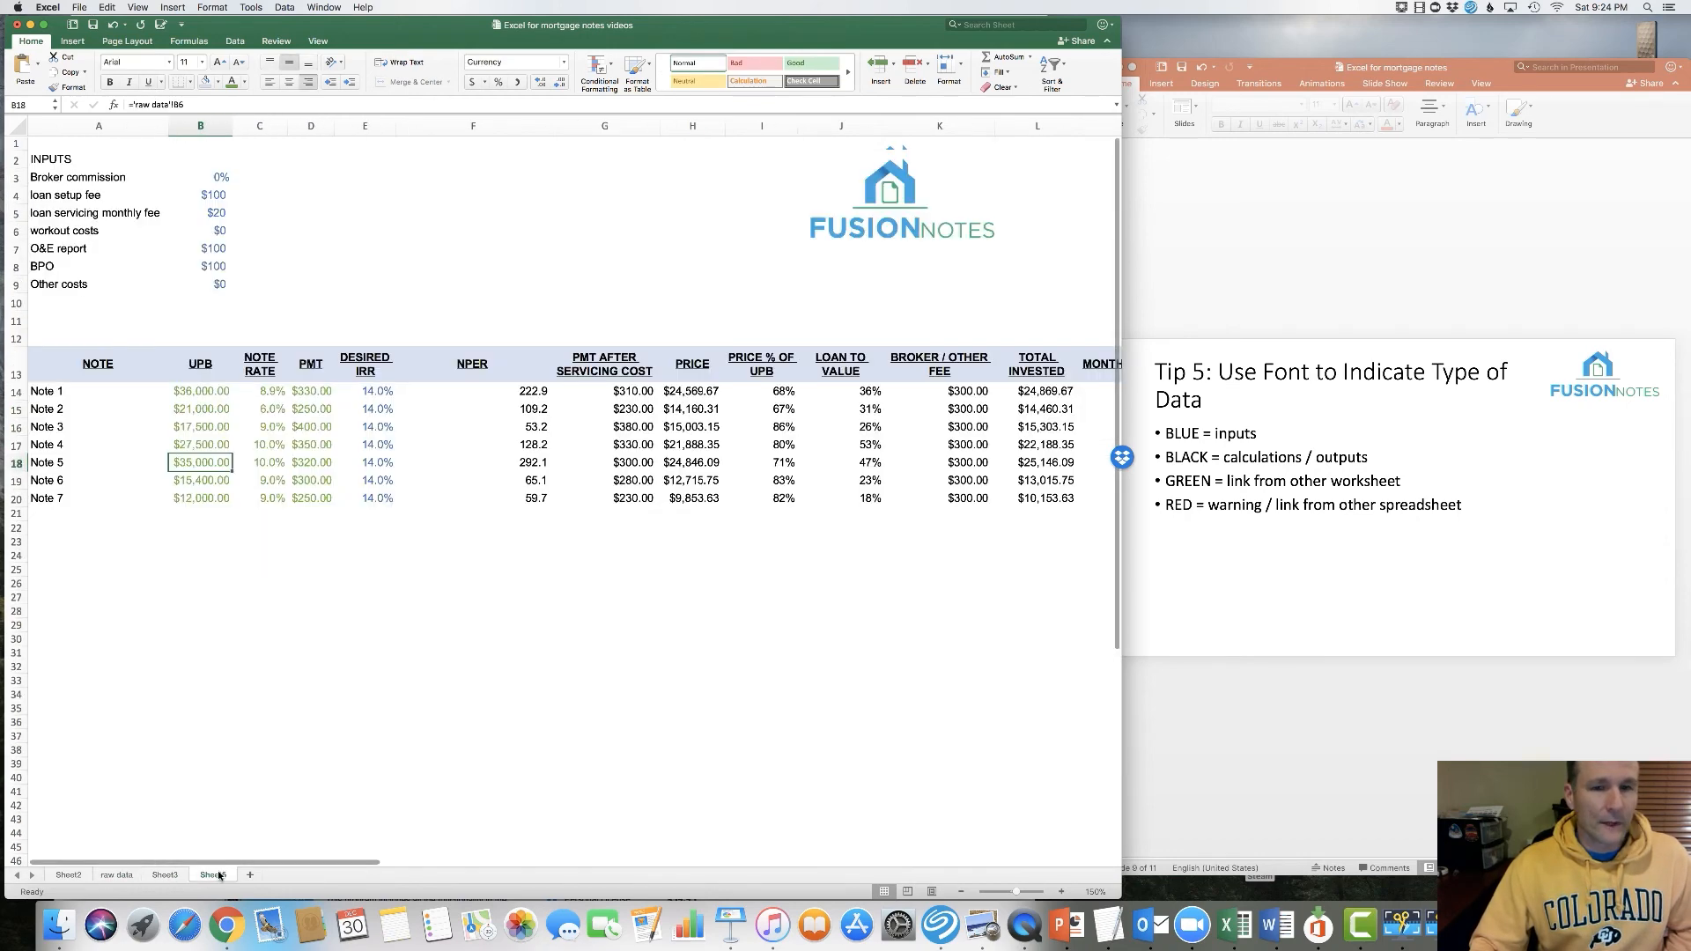
pyautogui.click(1286, 505)
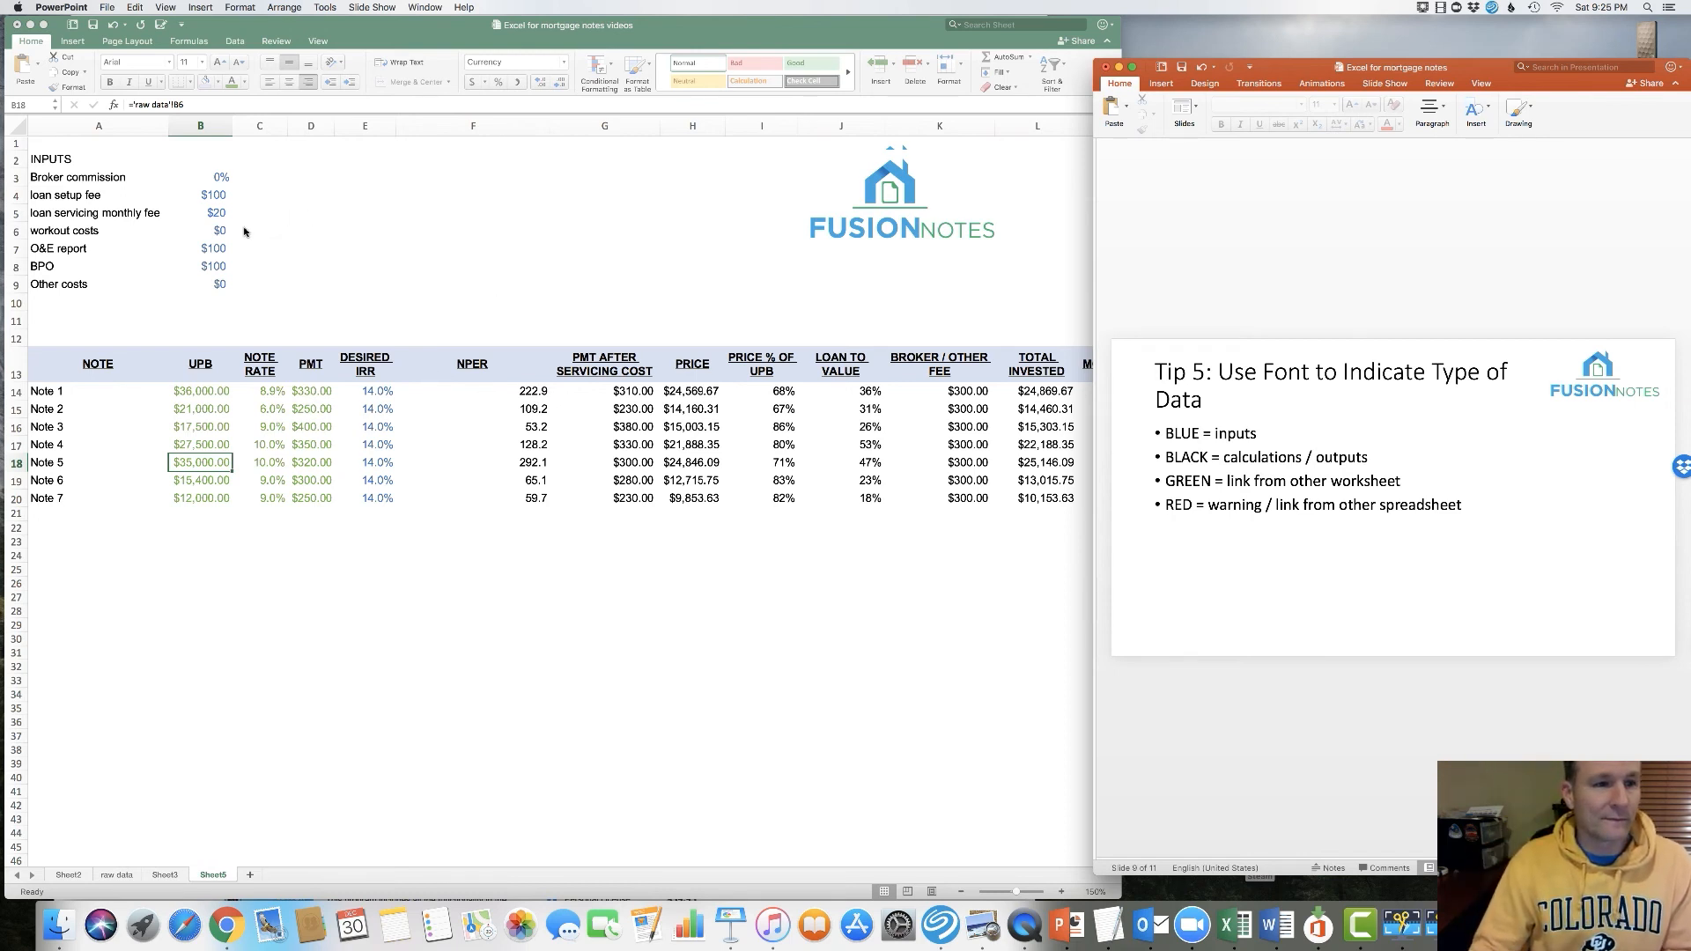
# Set the font color of the Other costs value in B9 and the Broker commission value in B3 to red
pyautogui.click(208, 284)
pyautogui.click(165, 285)
pyautogui.click(197, 285)
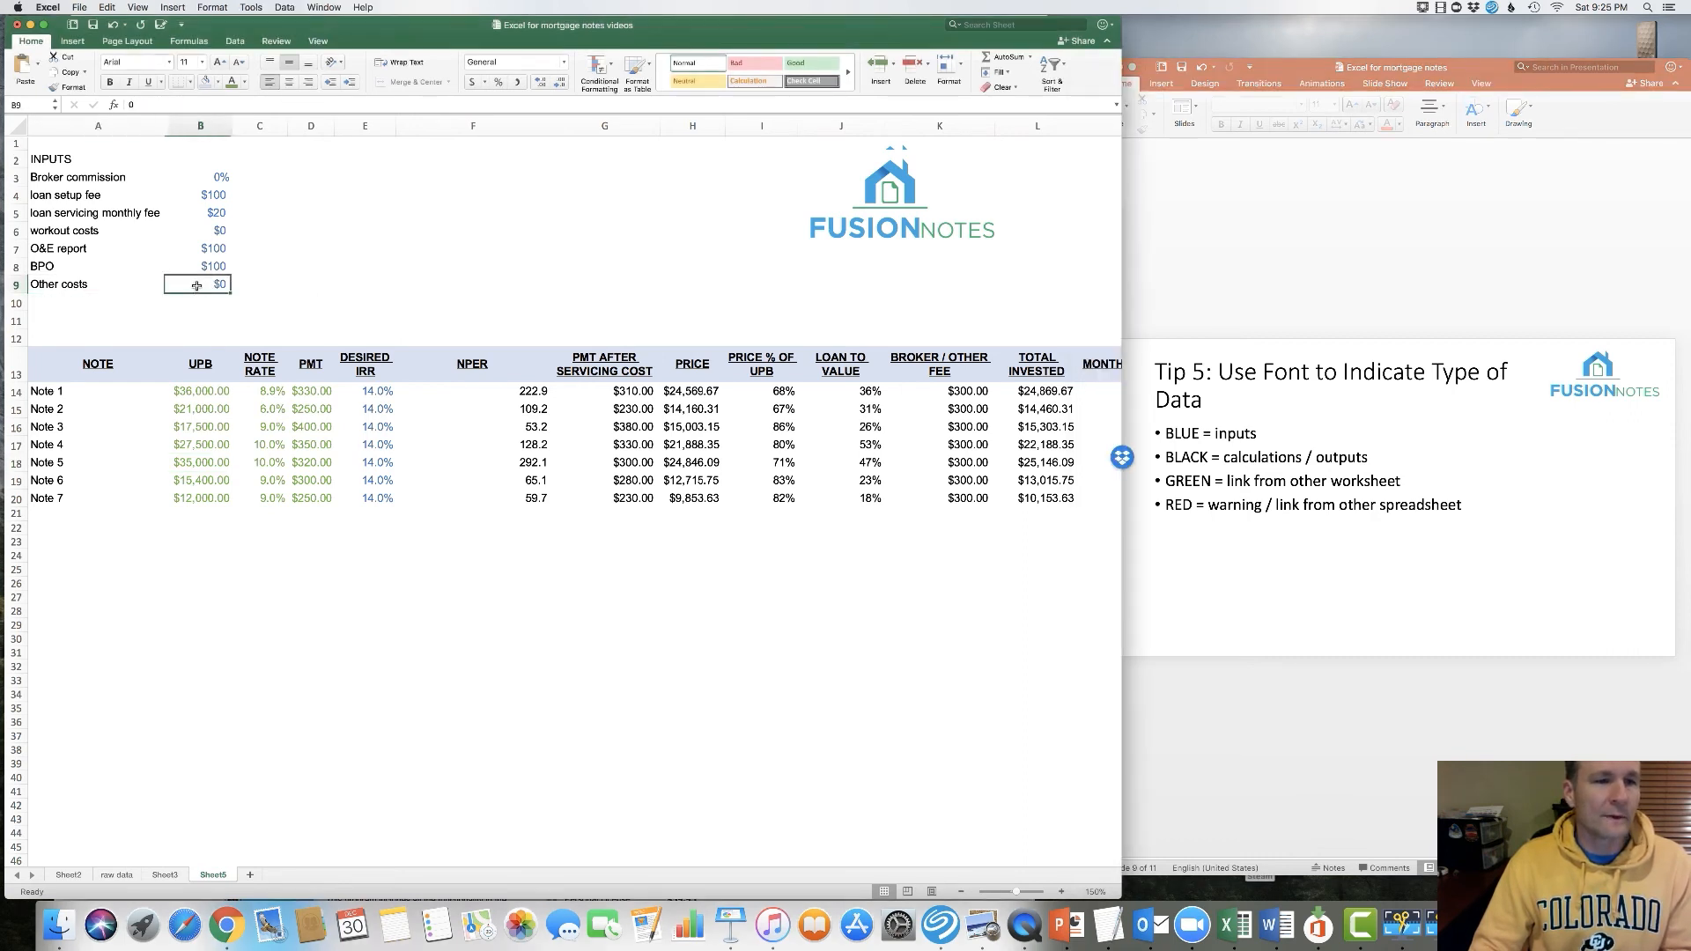
pyautogui.click(244, 82)
pyautogui.click(248, 234)
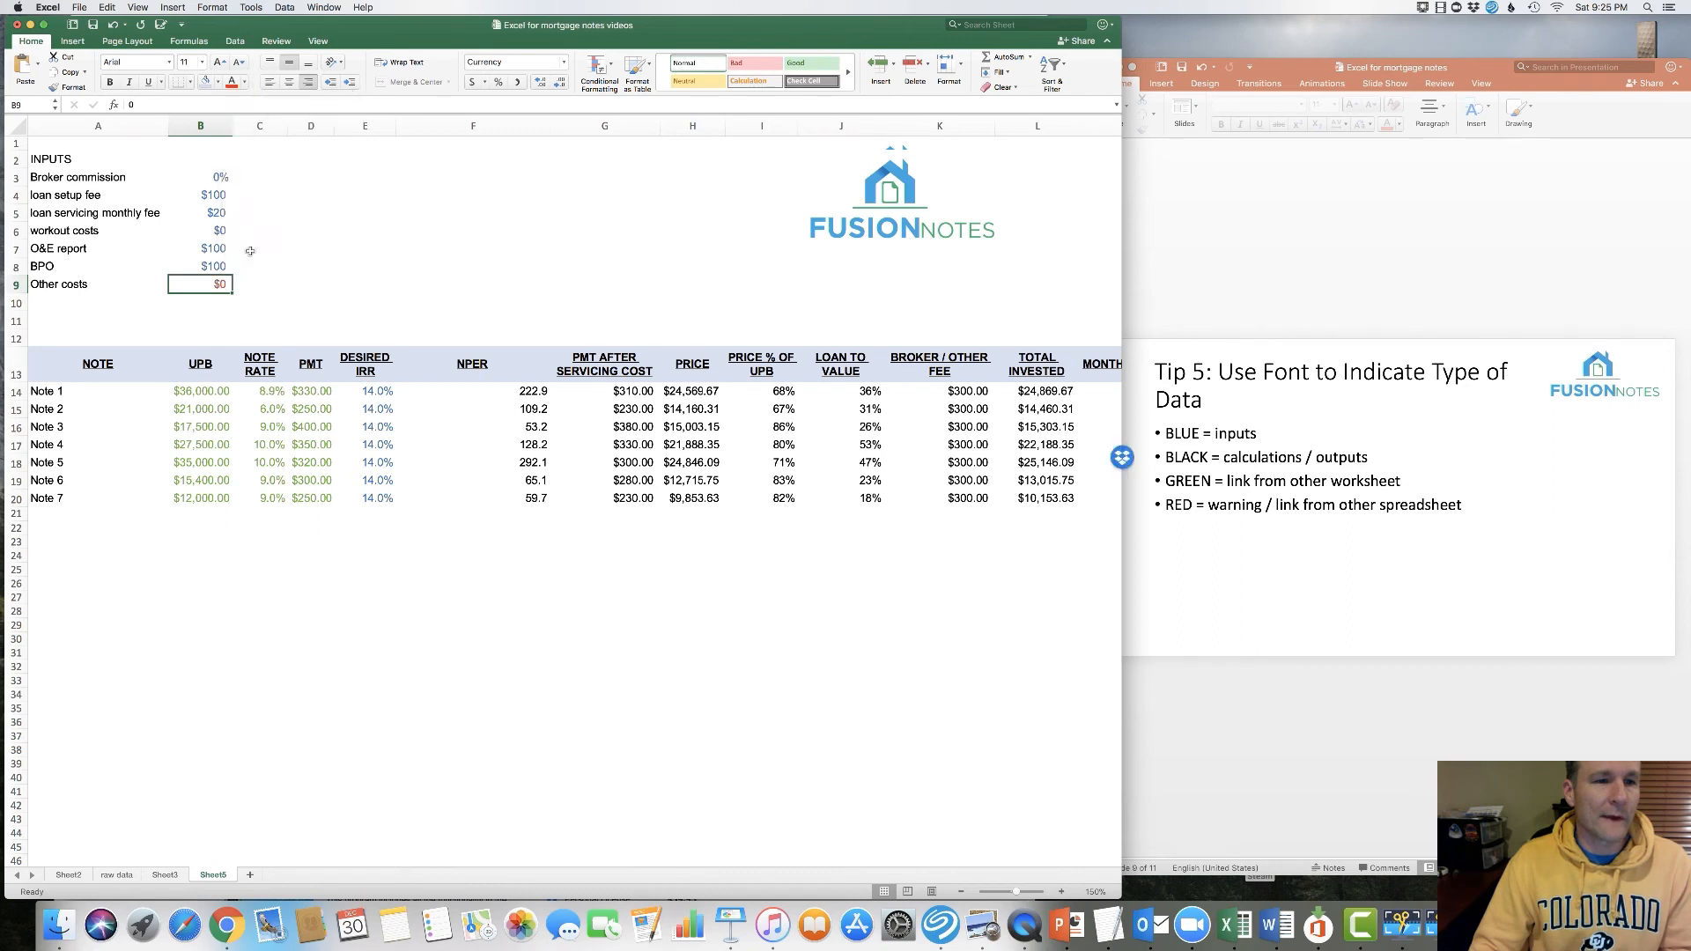
pyautogui.click(466, 243)
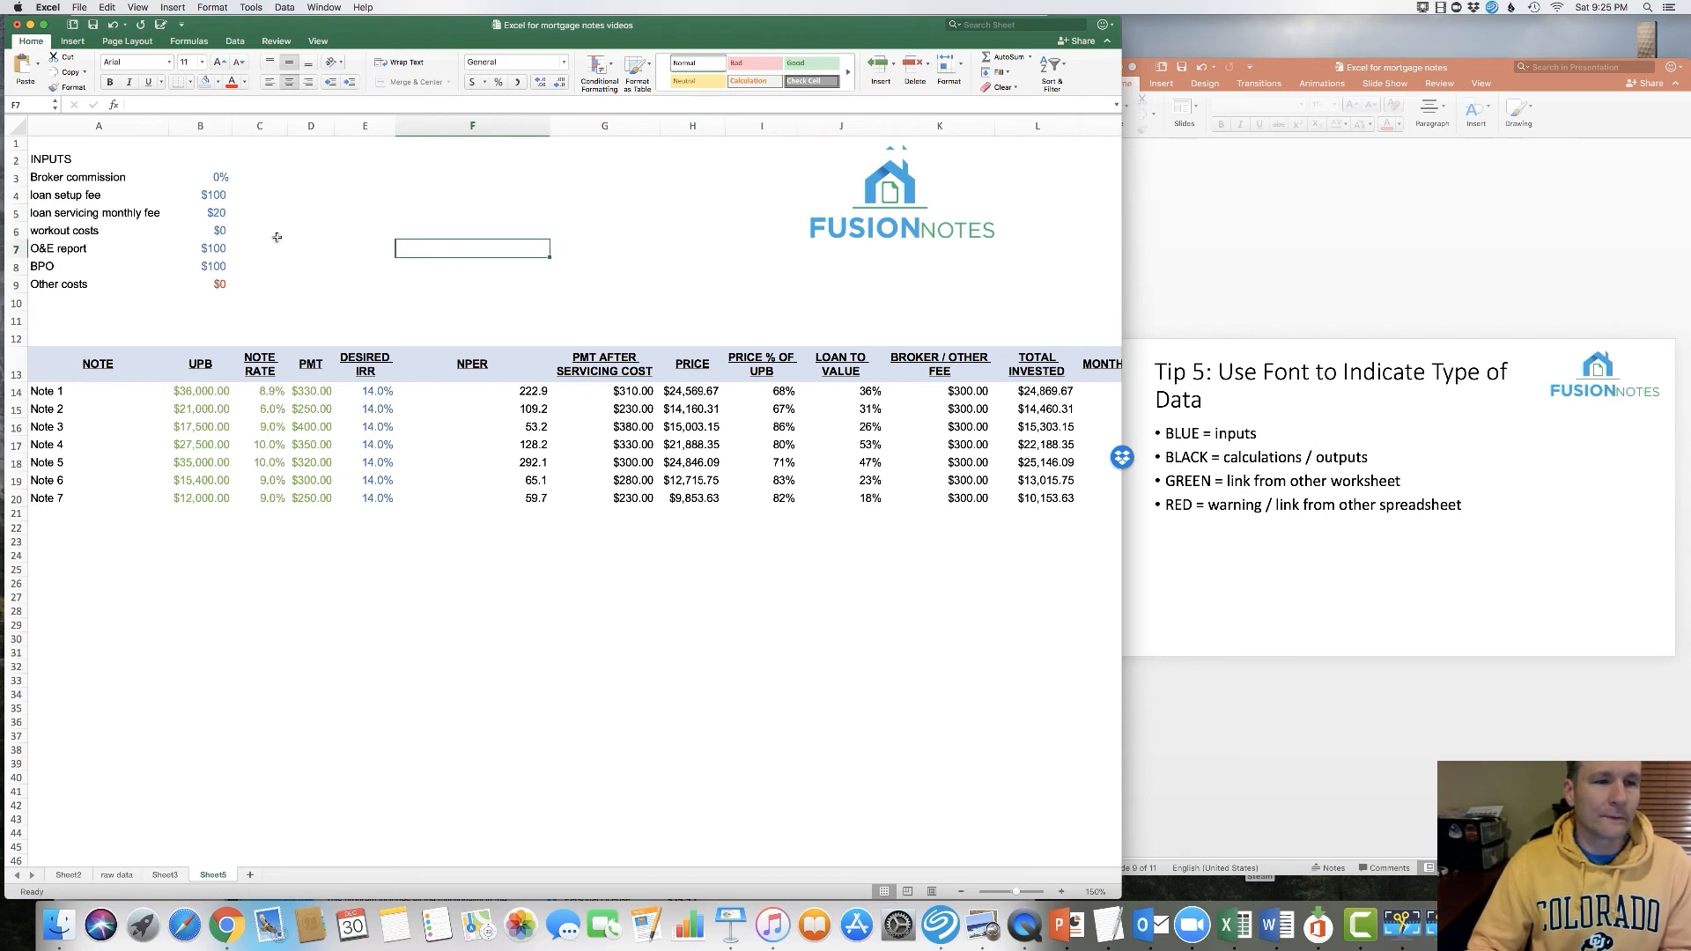
pyautogui.click(214, 183)
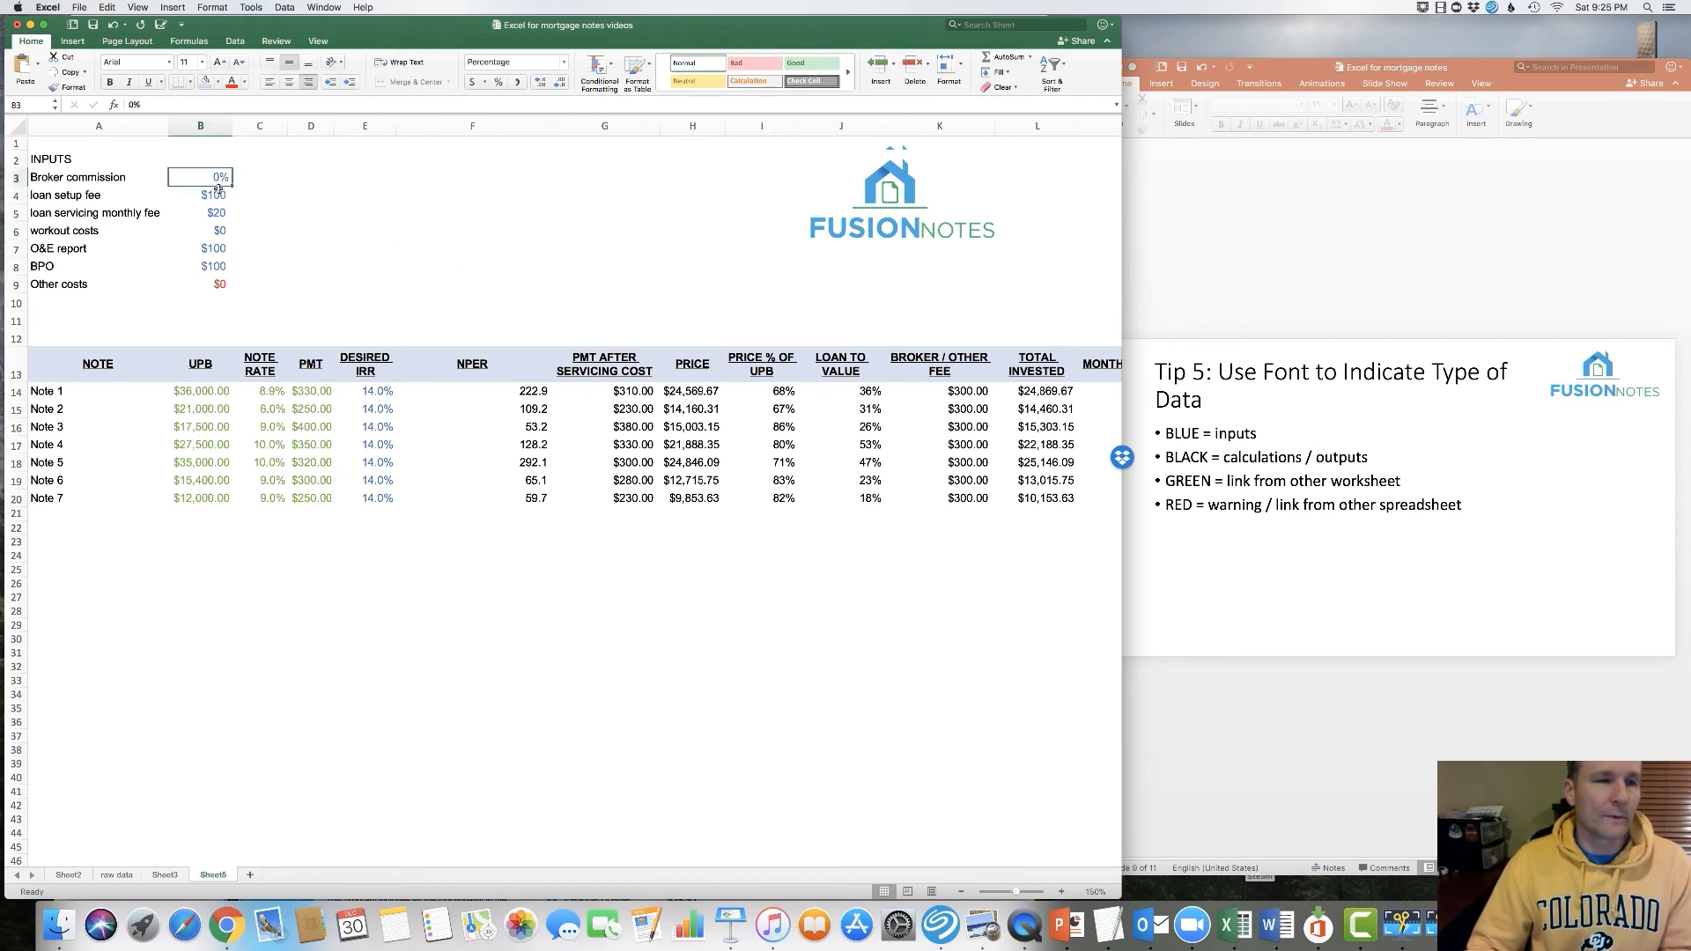
pyautogui.click(232, 82)
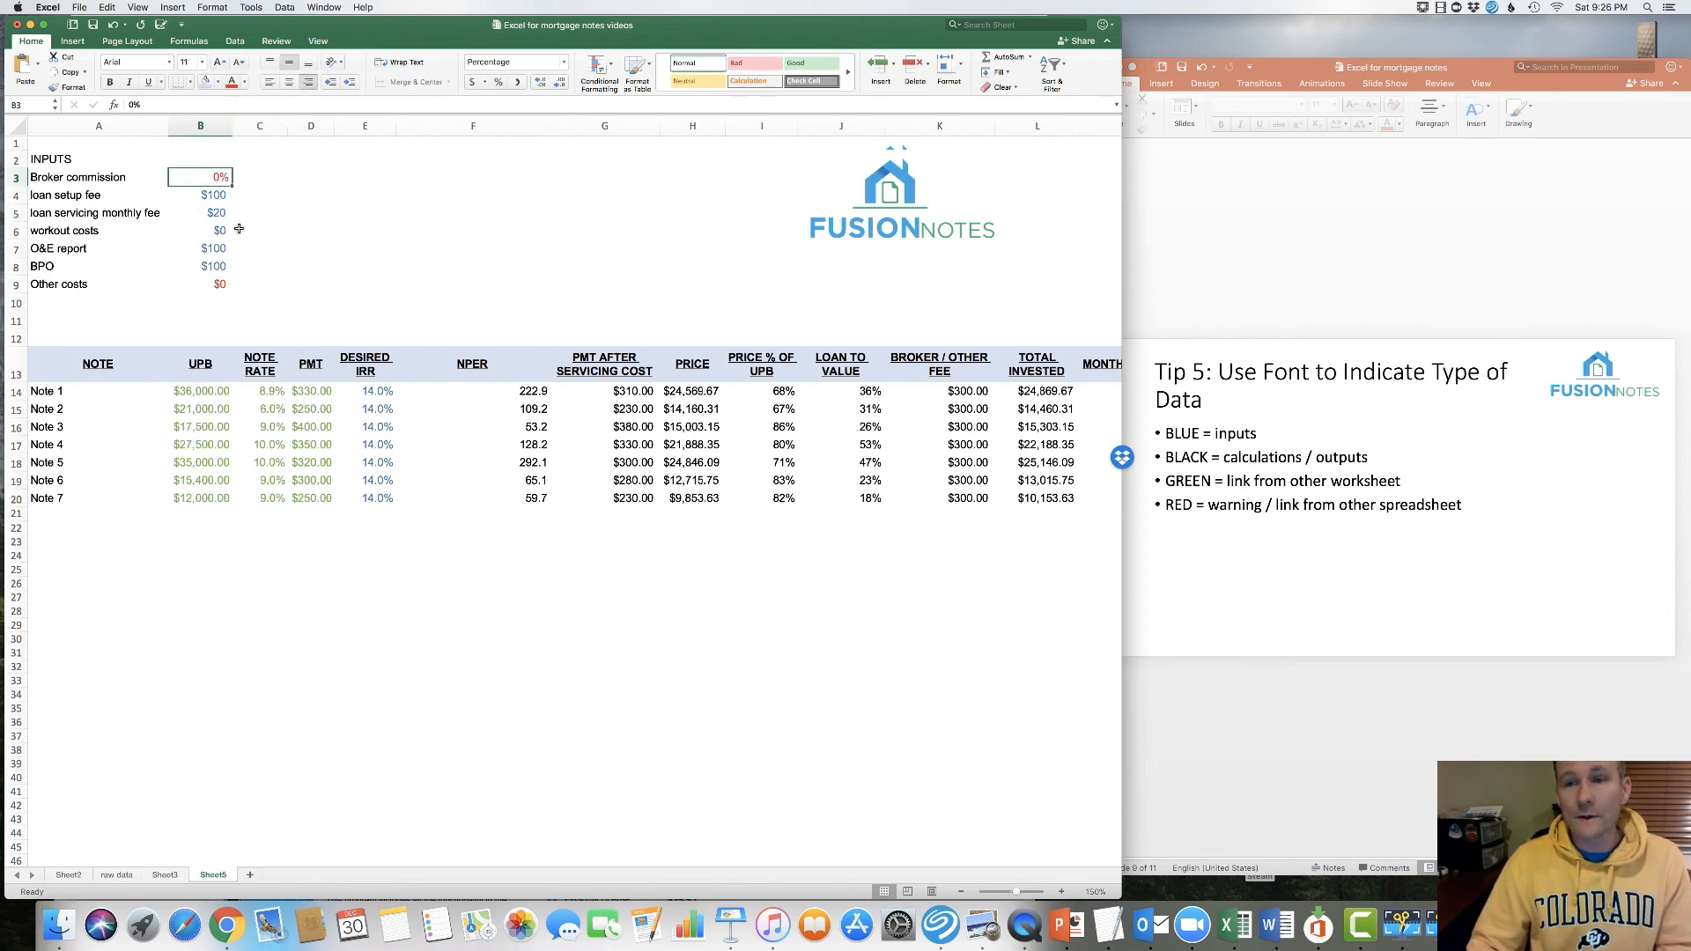
pyautogui.moveTo(275, 283); pyautogui.dragTo(313, 285)
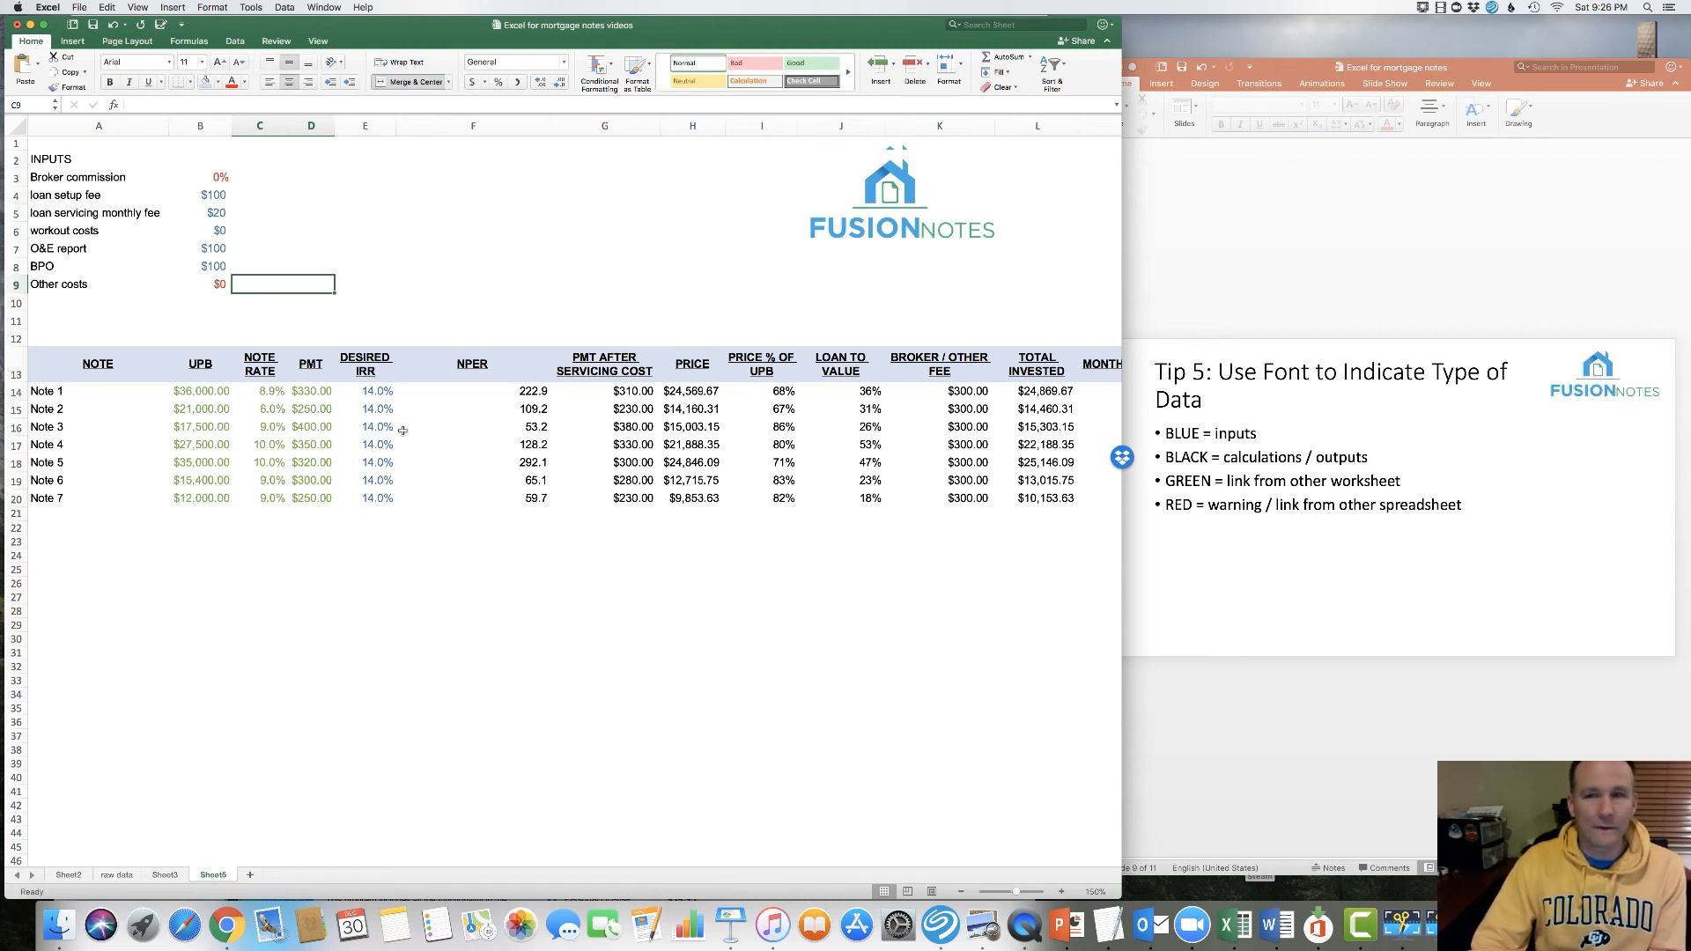
# Advance the PowerPoint presentation to the Tip 6 slide, and enter the label TOTALS: in A21 of the Excel notes sheet
pyautogui.click(1167, 320)
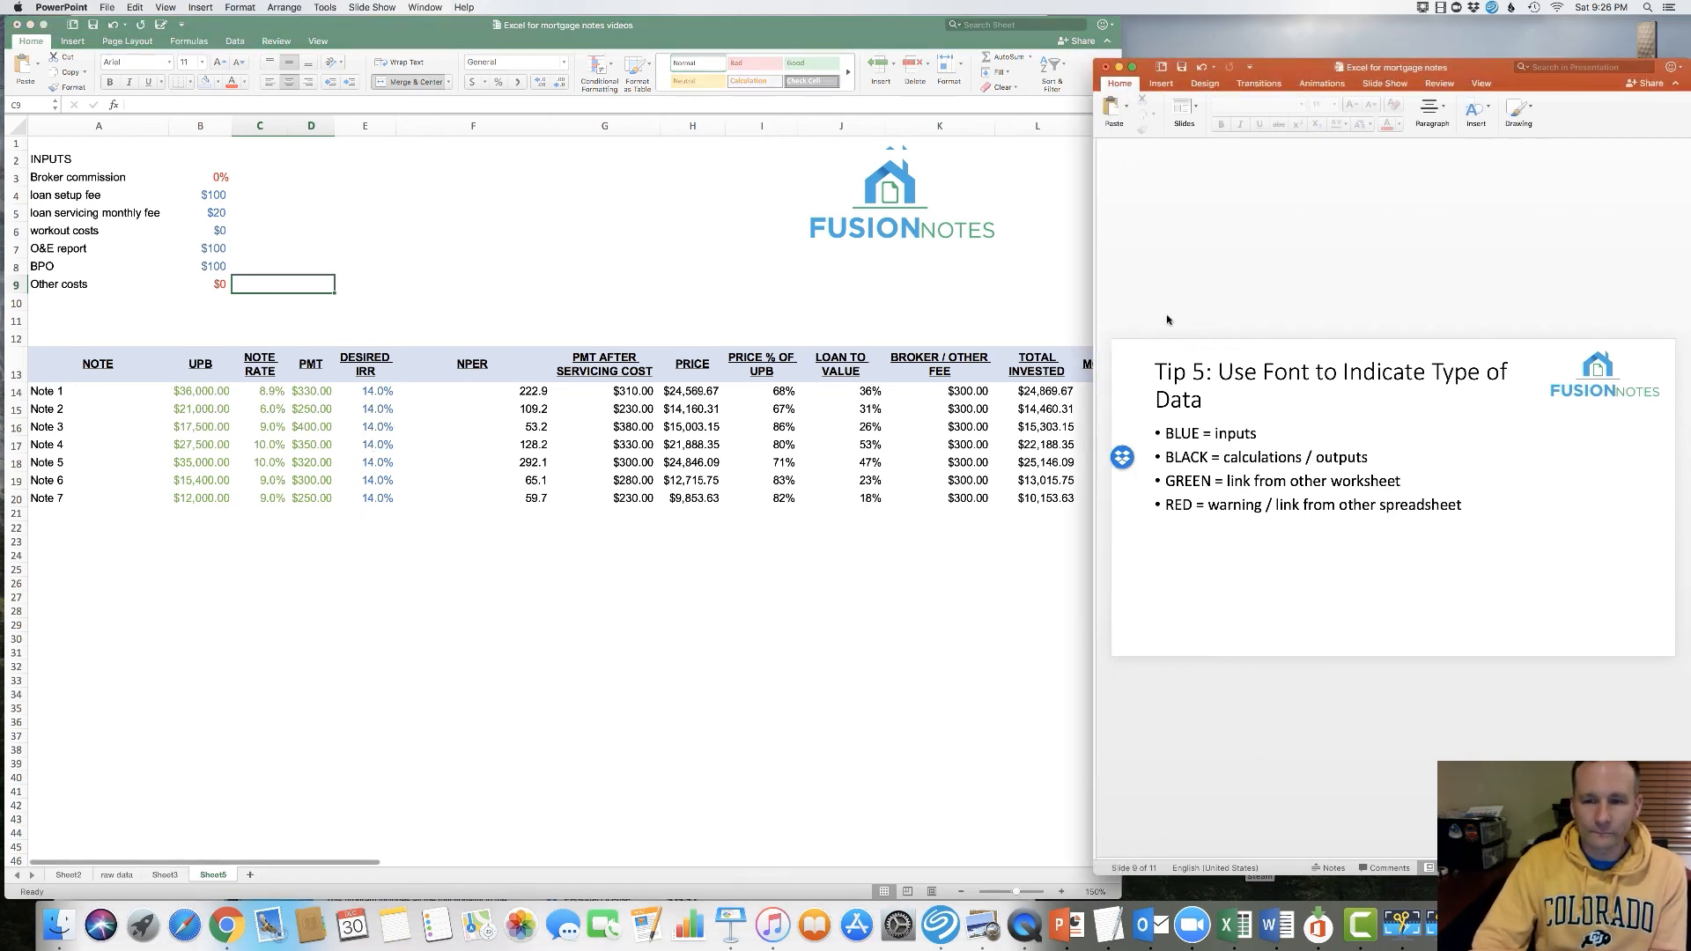
pyautogui.press('Down')
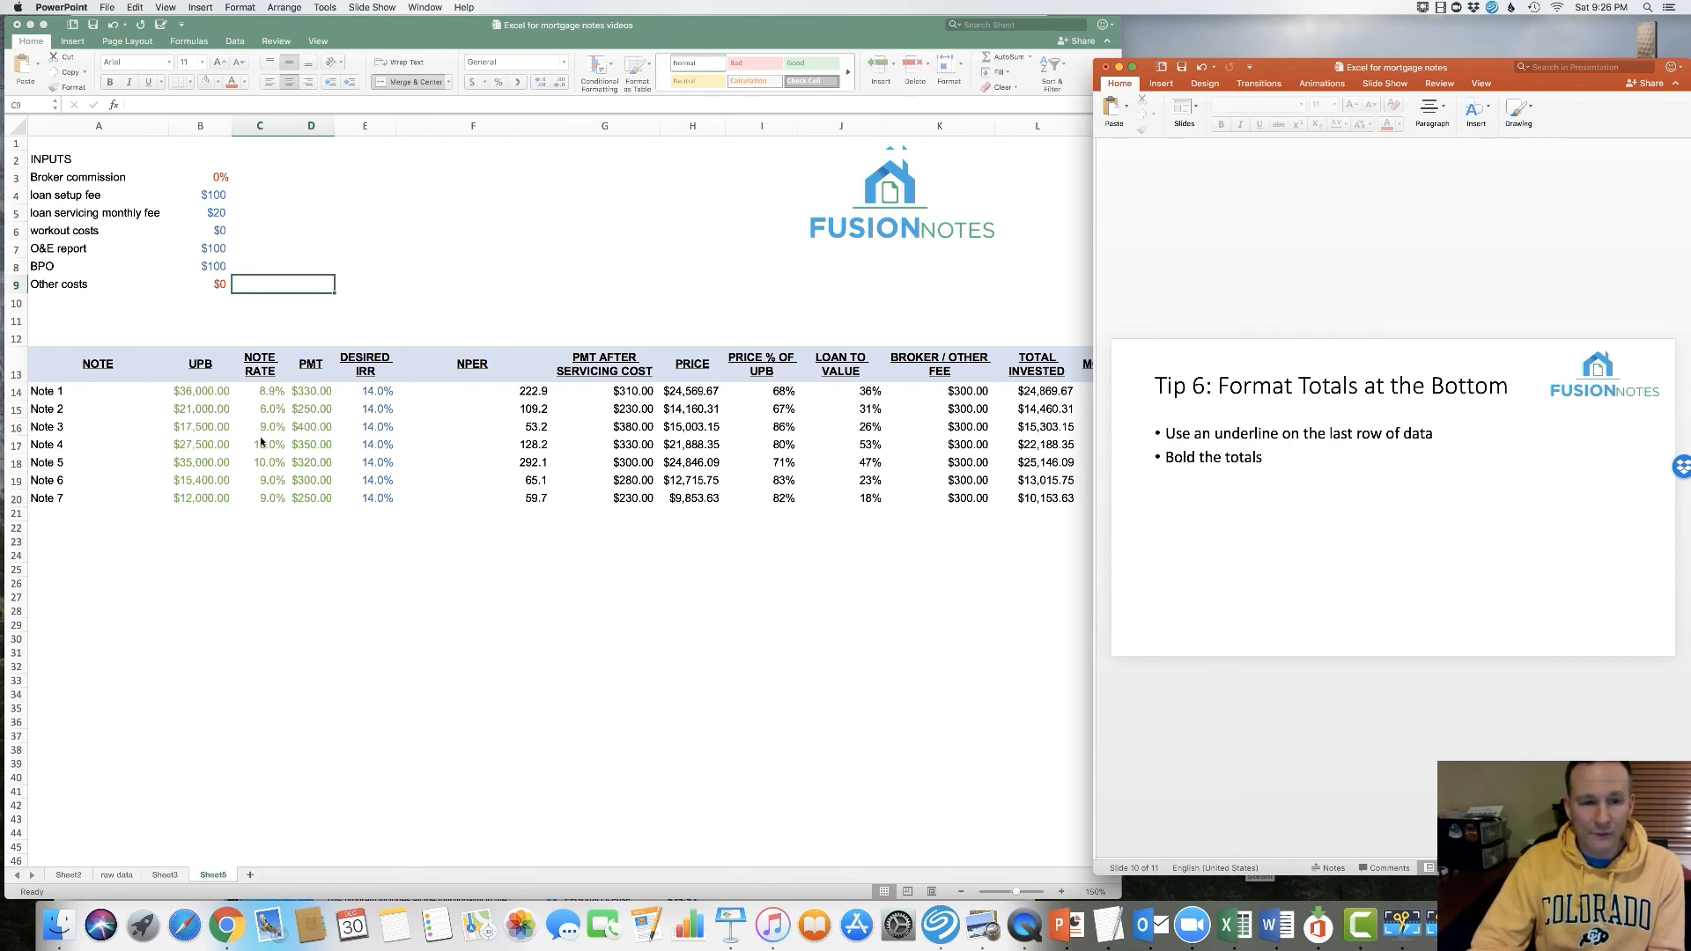
pyautogui.click(47, 512)
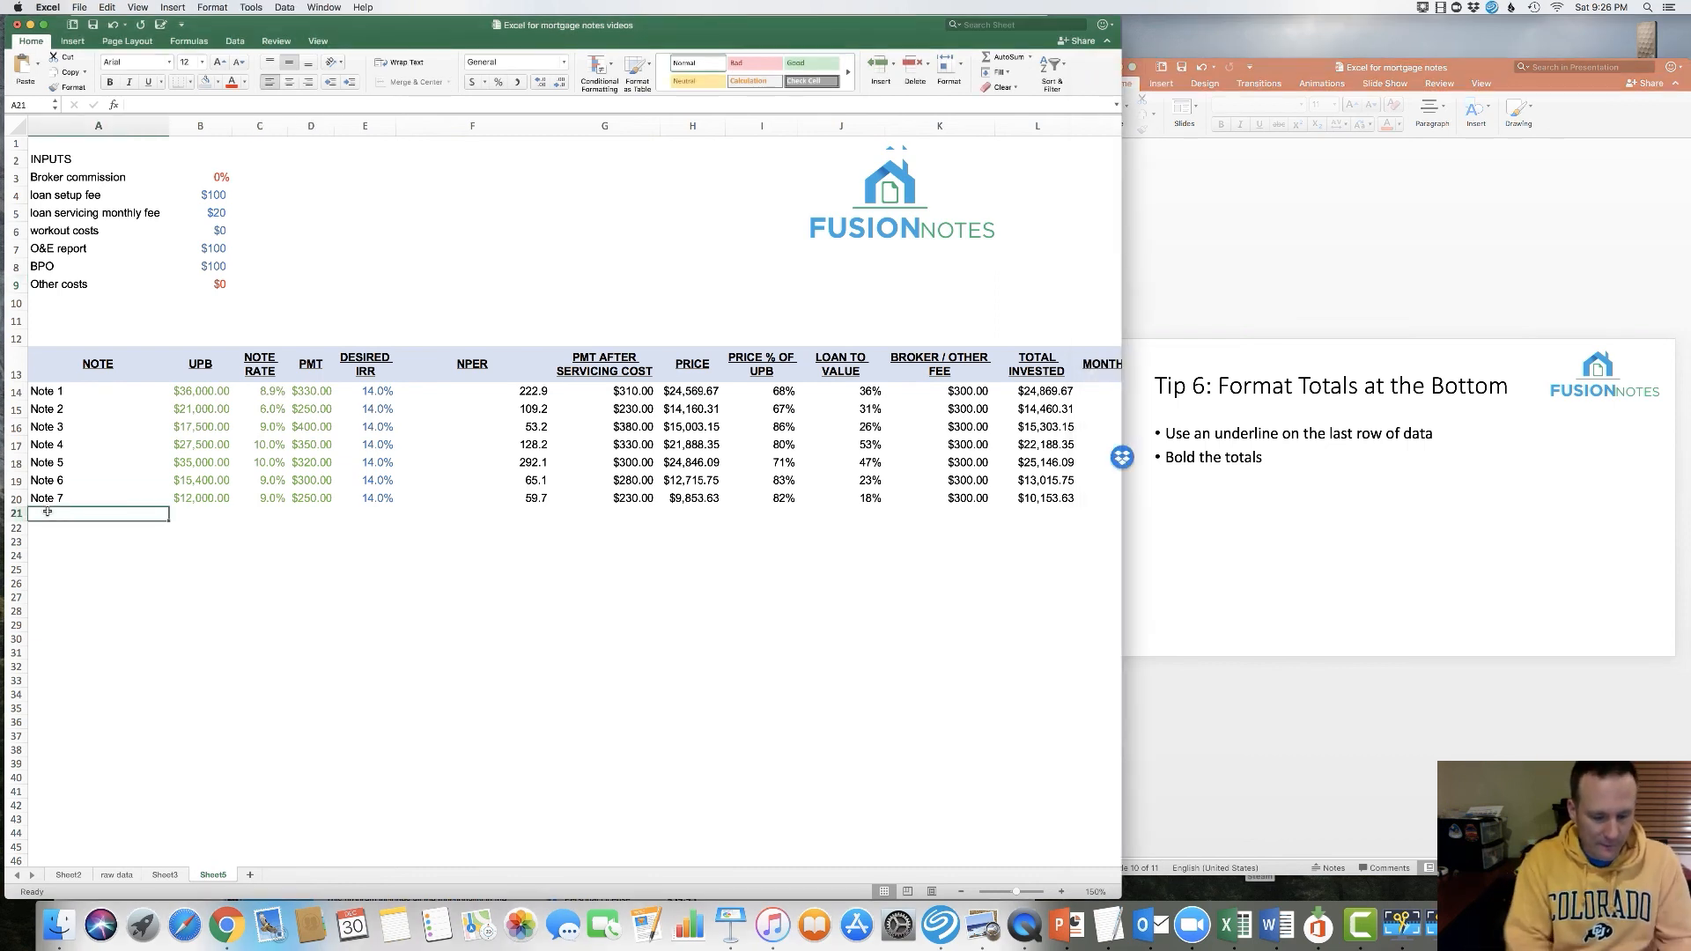
pyautogui.write('TOTALS:')
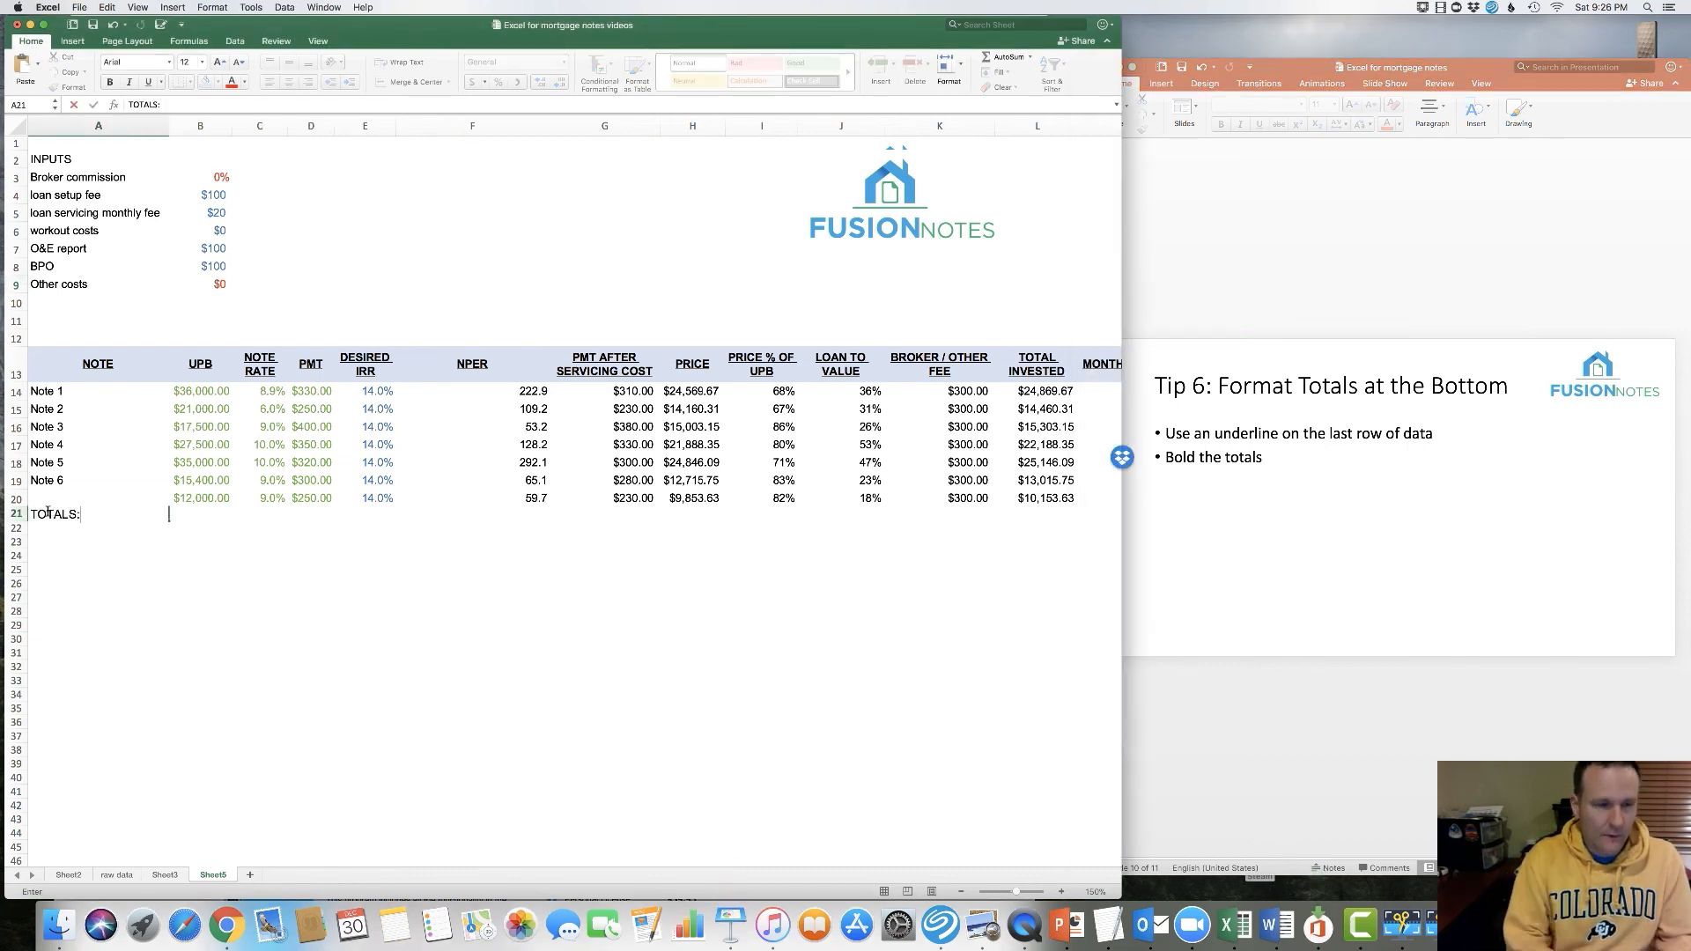
pyautogui.press('Tab')
# Total the UPB column in B21 with a SUM formula over B14:B20
pyautogui.write('=')
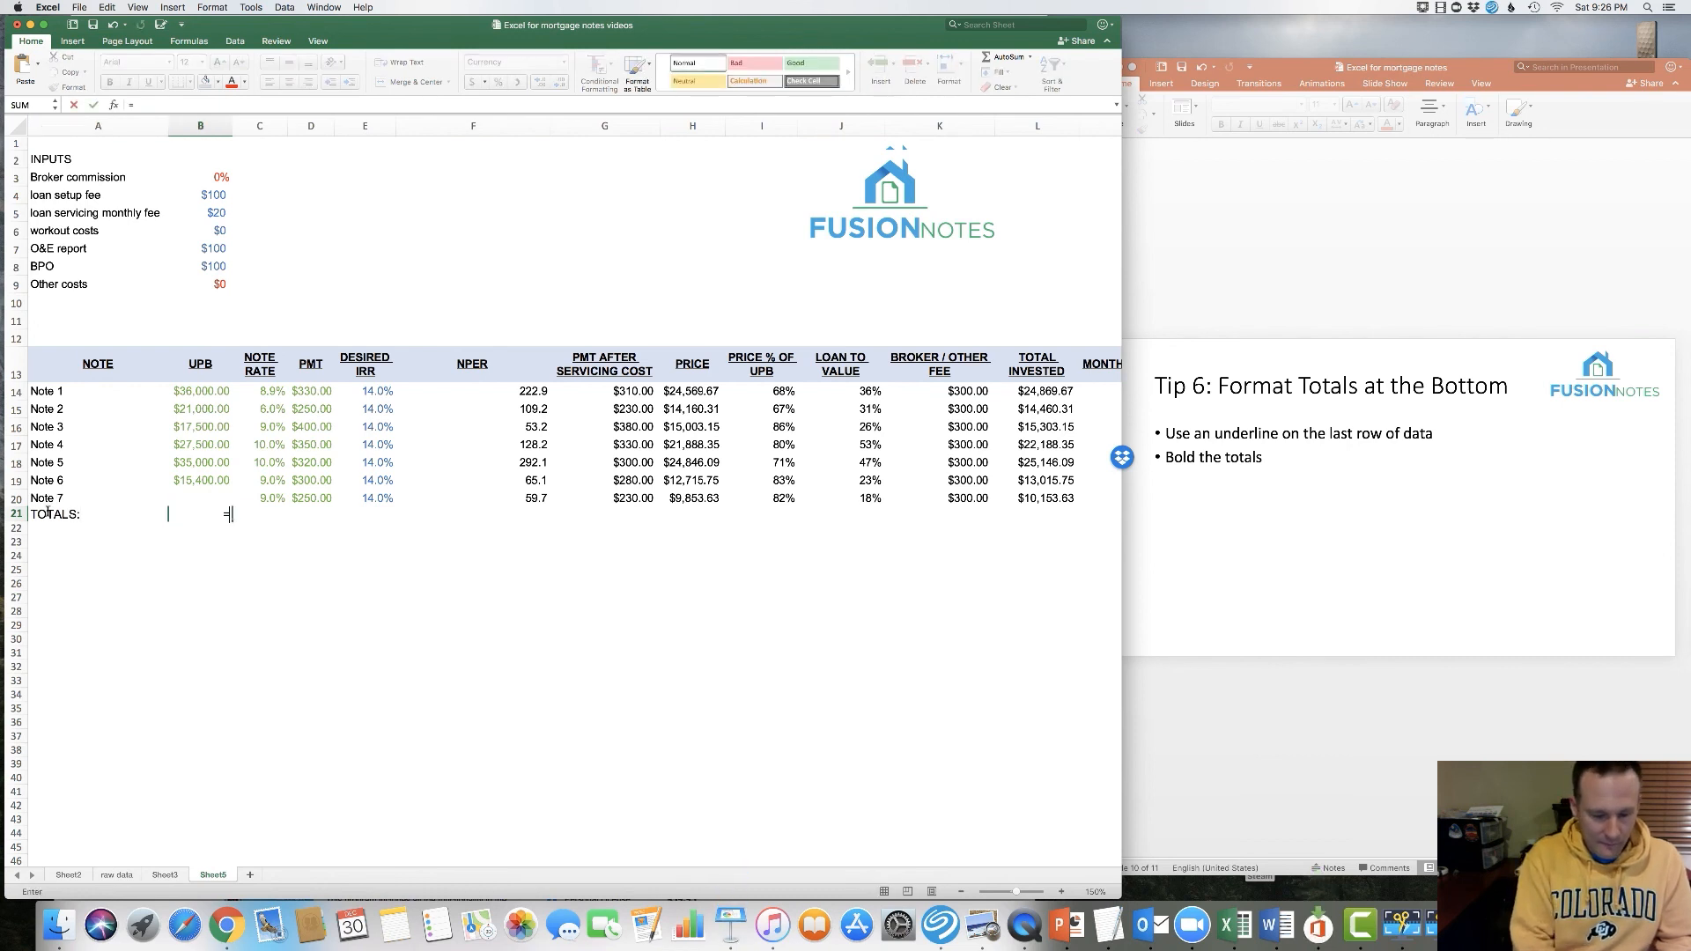
pyautogui.write('sum(')
pyautogui.press('Up')
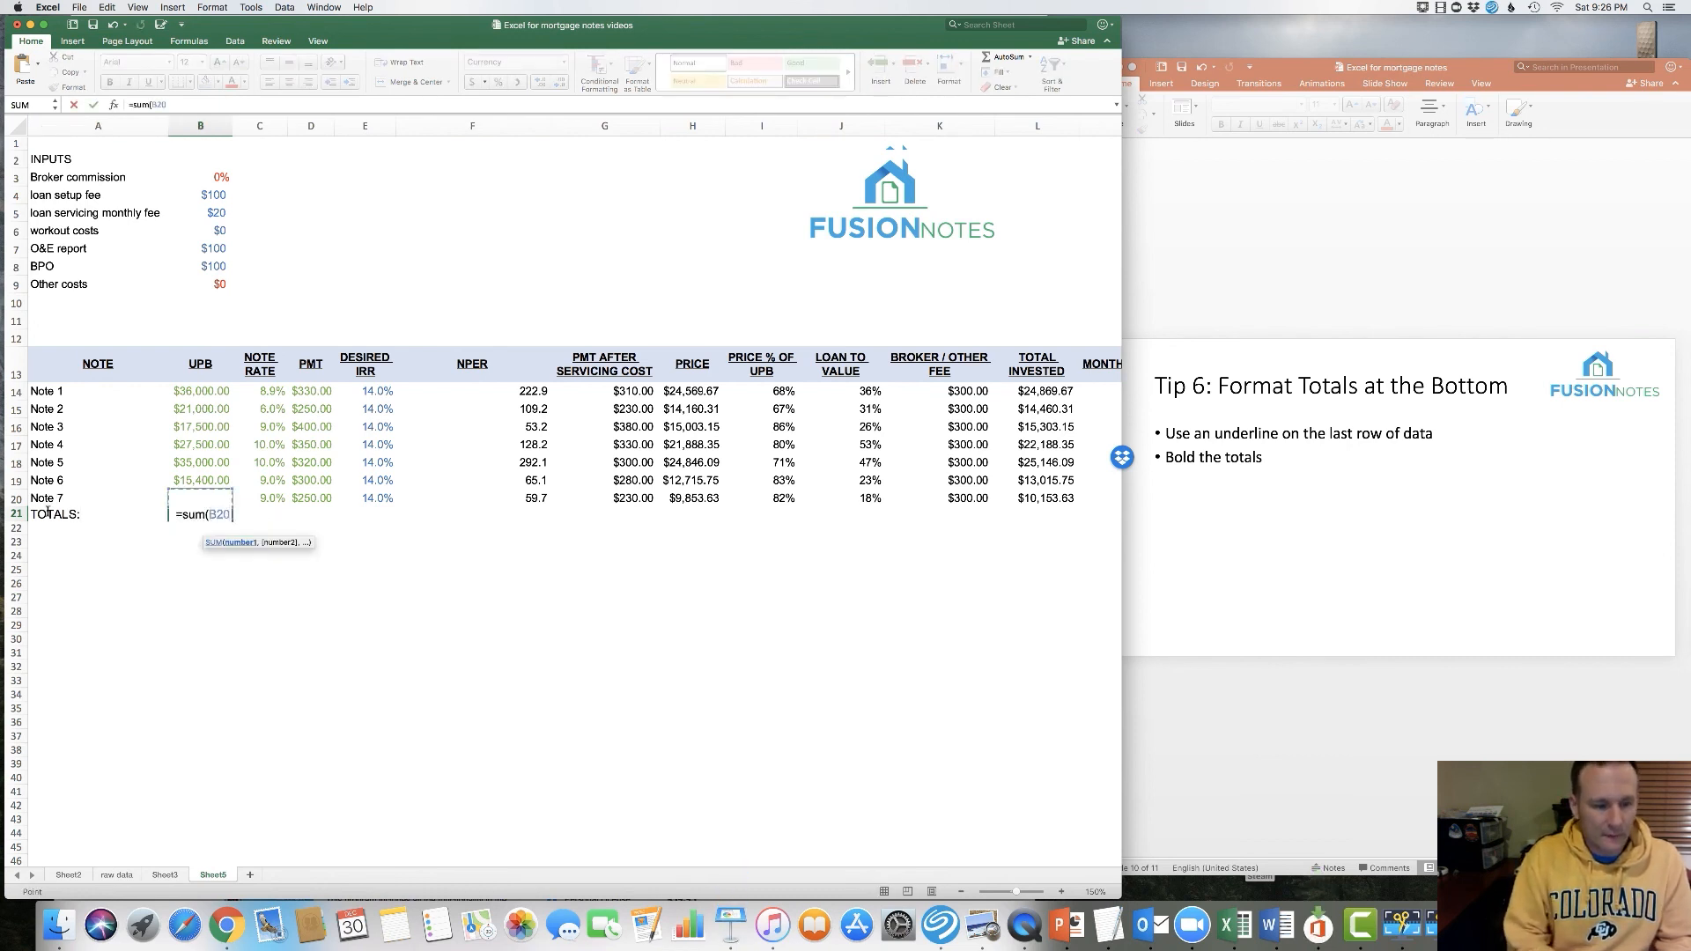
pyautogui.hotkey('shift', 'Up')
pyautogui.hotkey('shift', 'Up')
pyautogui.hotkey('shift', 'Up')
pyautogui.hotkey('shift', 'Up')
pyautogui.hotkey('shift', 'Up')
pyautogui.hotkey('shift', 'Up')
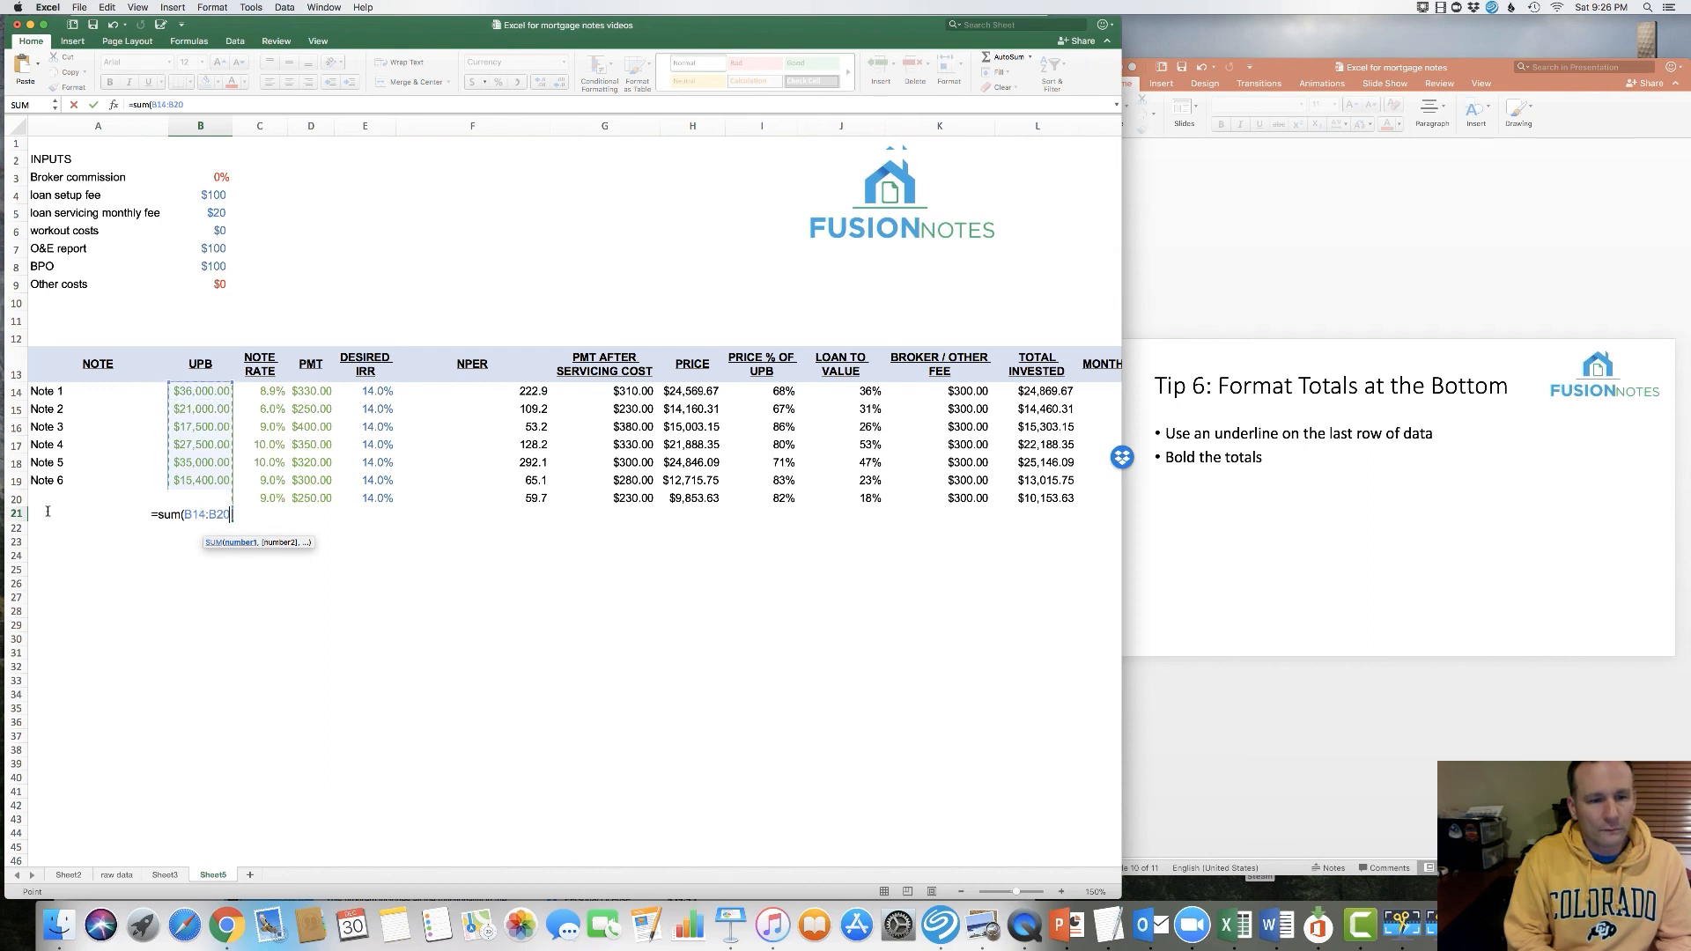
pyautogui.press('Return')
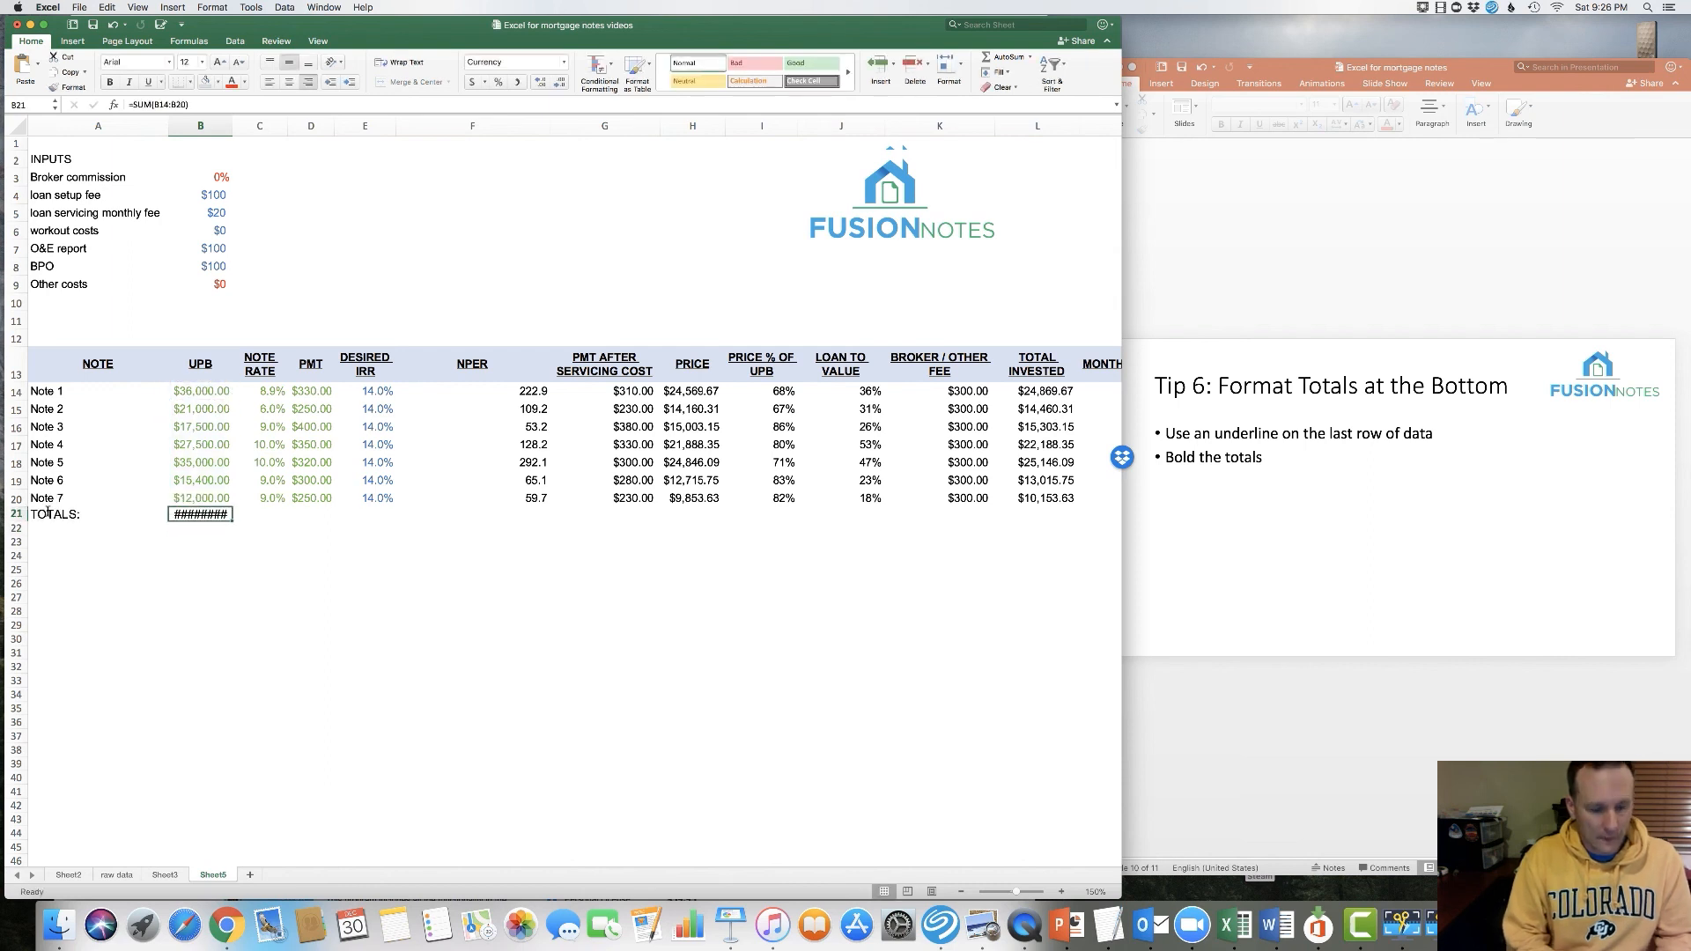
# Copy the UPB total formula from B21 into the PRICE column's total cell H21
pyautogui.press('super+c')
pyautogui.press('Right')
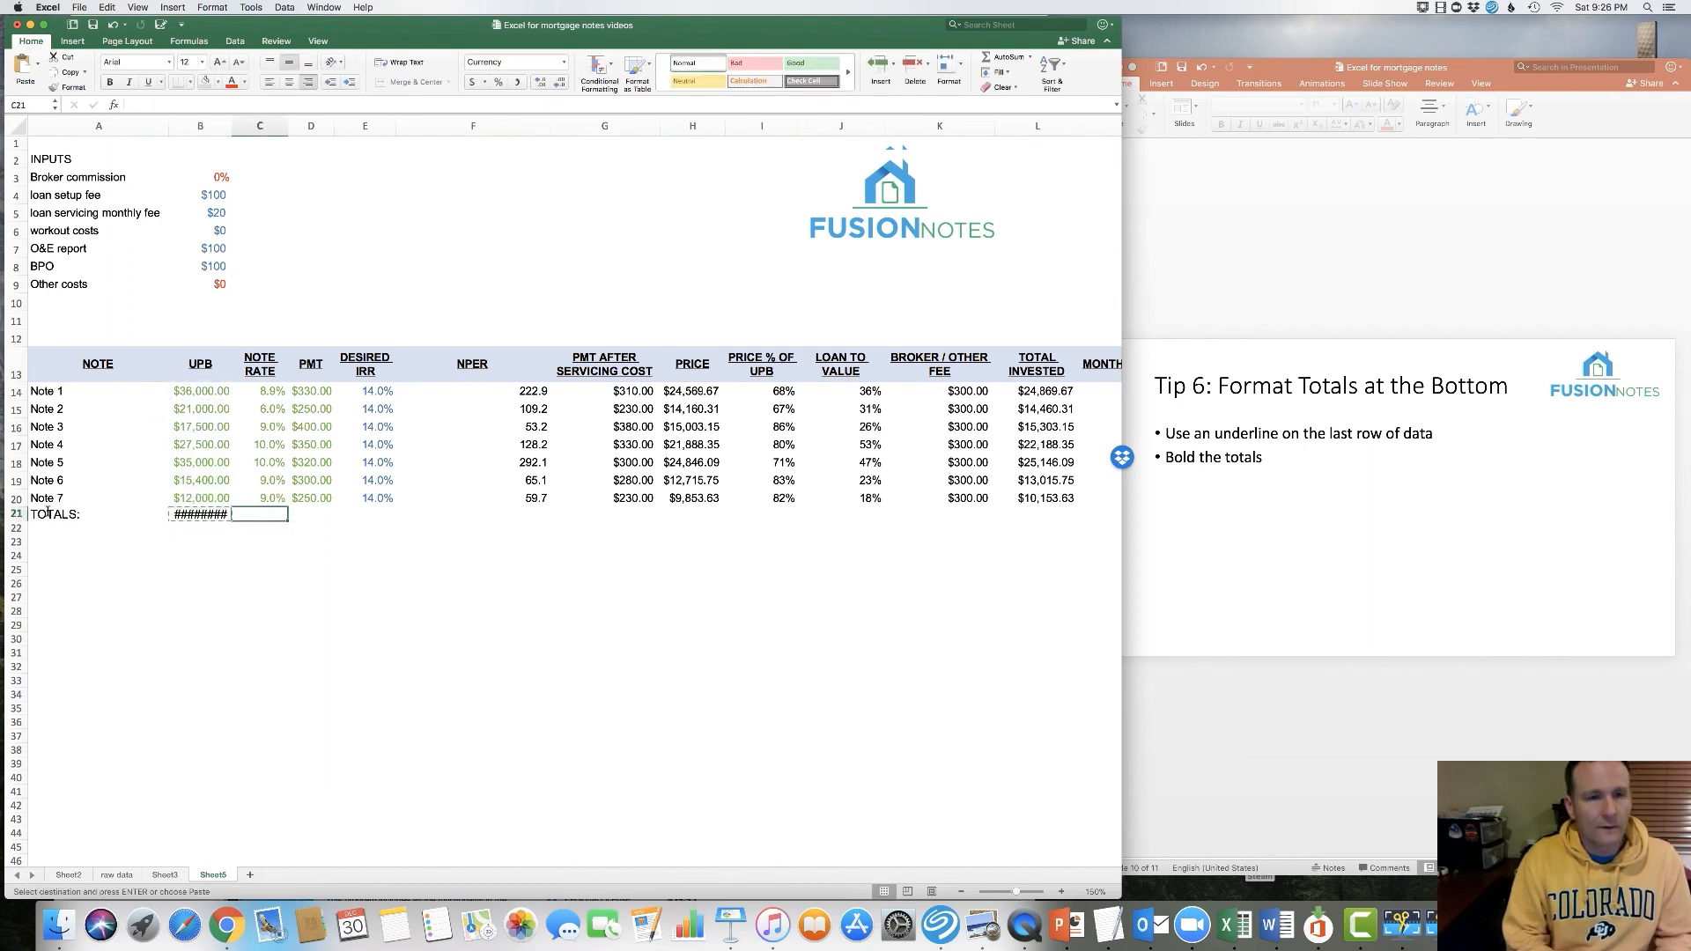
pyautogui.press('Right')
pyautogui.press('Right')
pyautogui.press('Right')
pyautogui.press('Right')
pyautogui.press('Right')
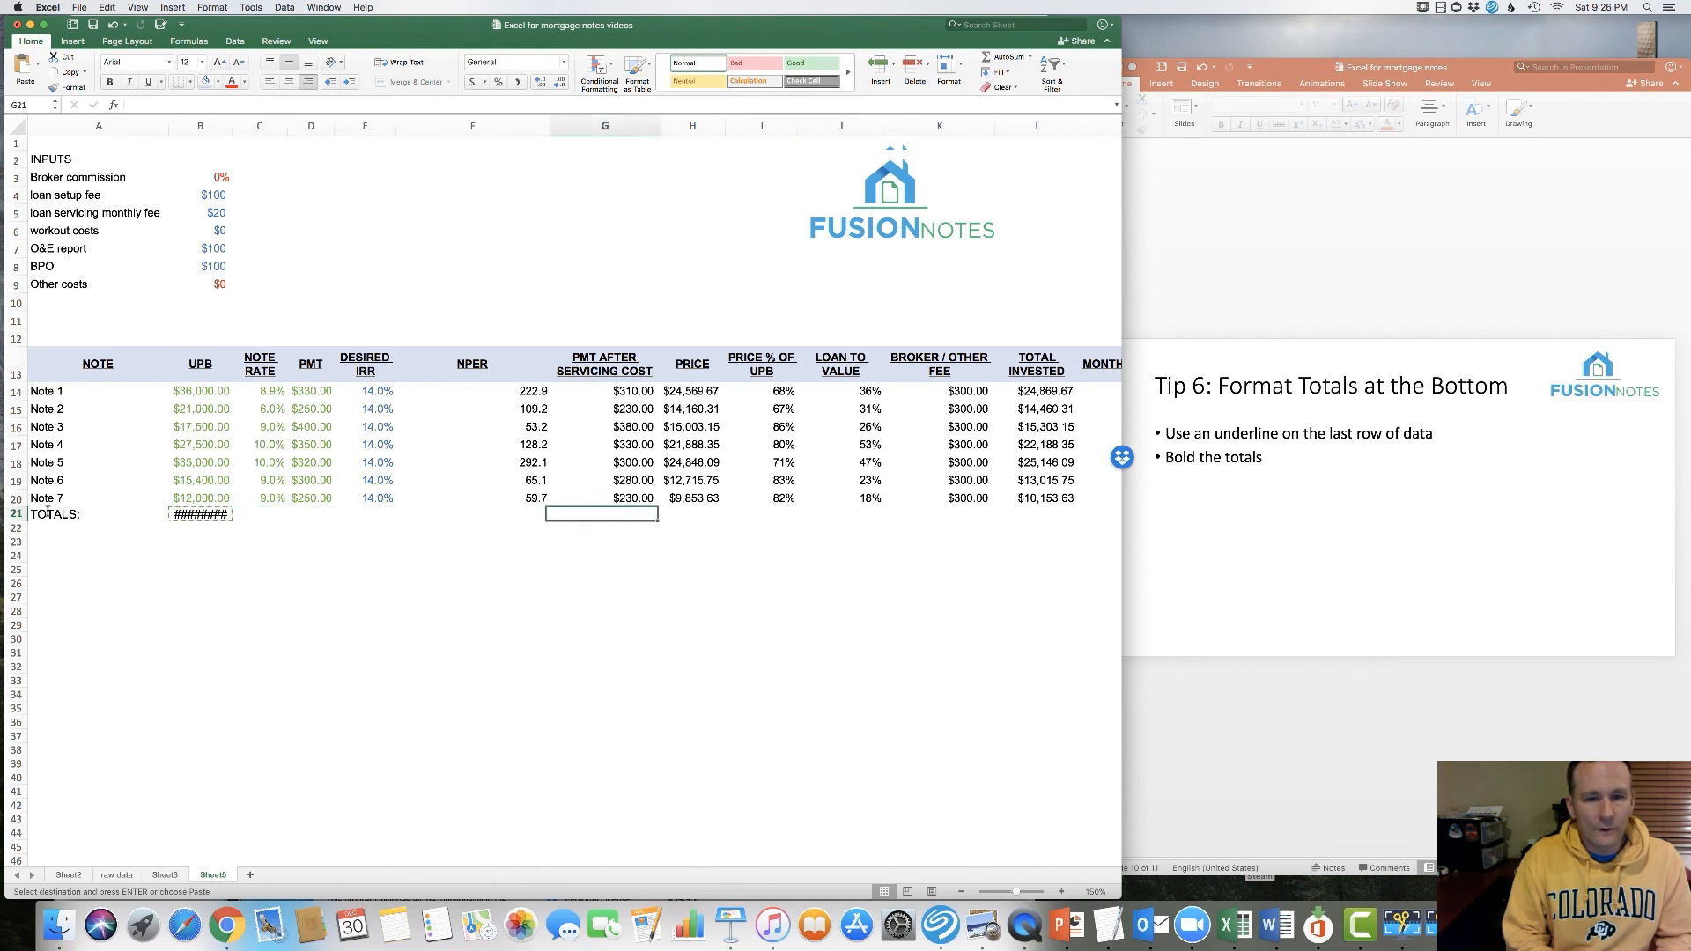
pyautogui.press('super+v')
pyautogui.press('Right')
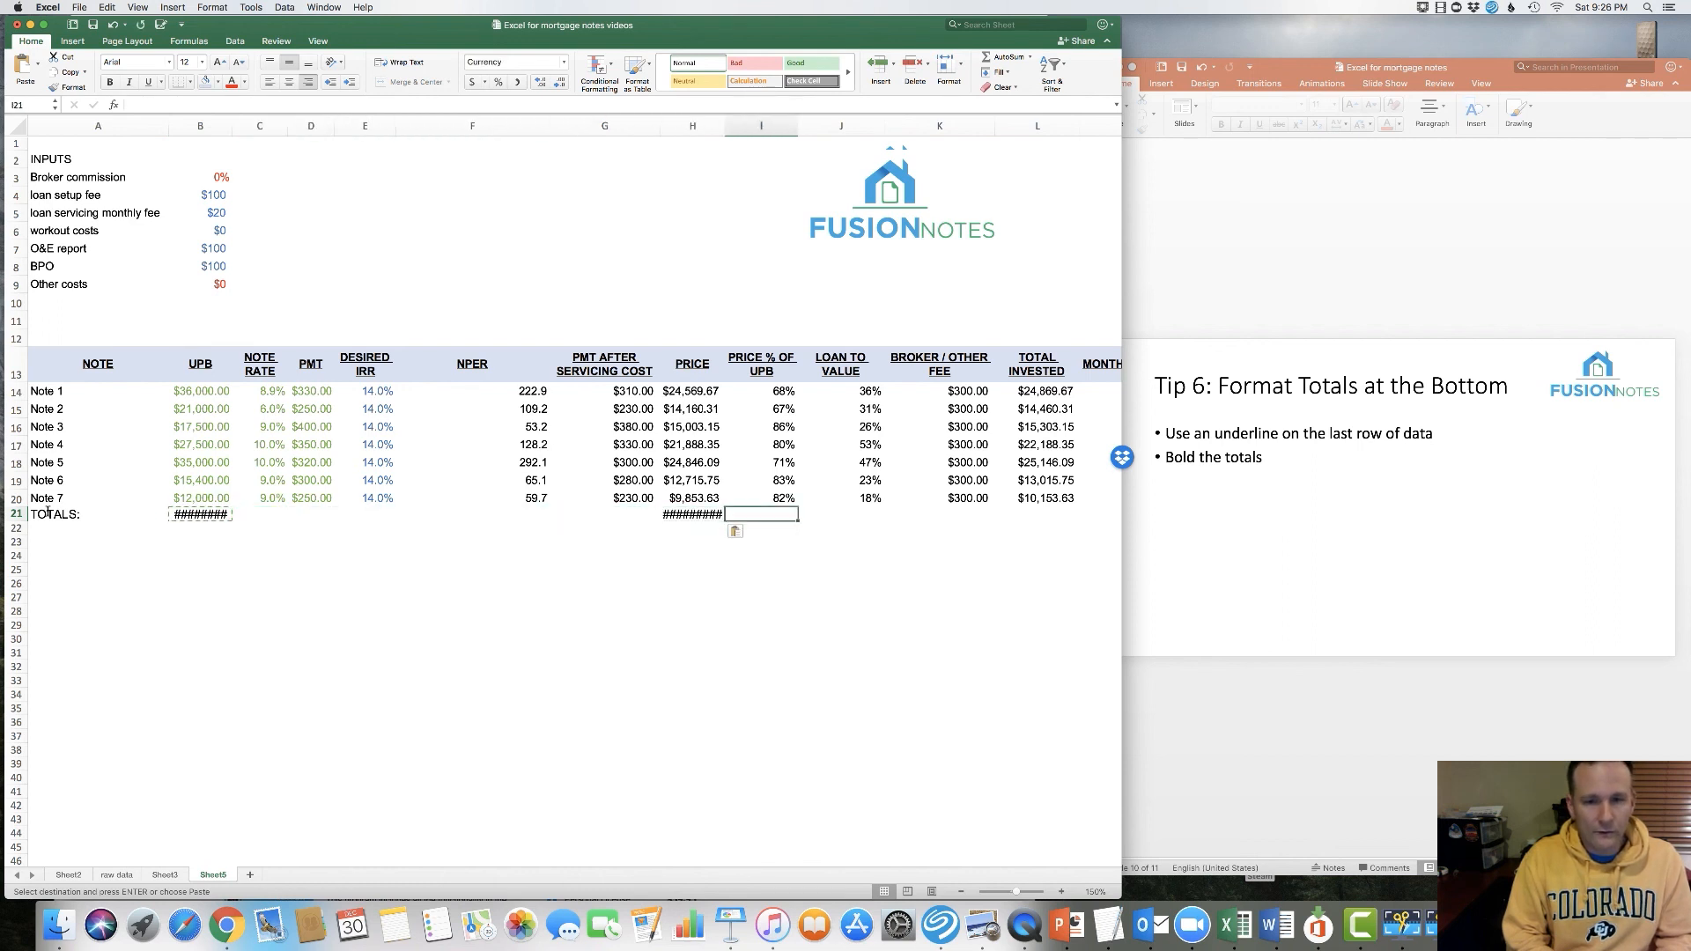
# Copy Note 7's PRICE % OF UPB formula from I20 into the totals row cell I21
pyautogui.press('Up')
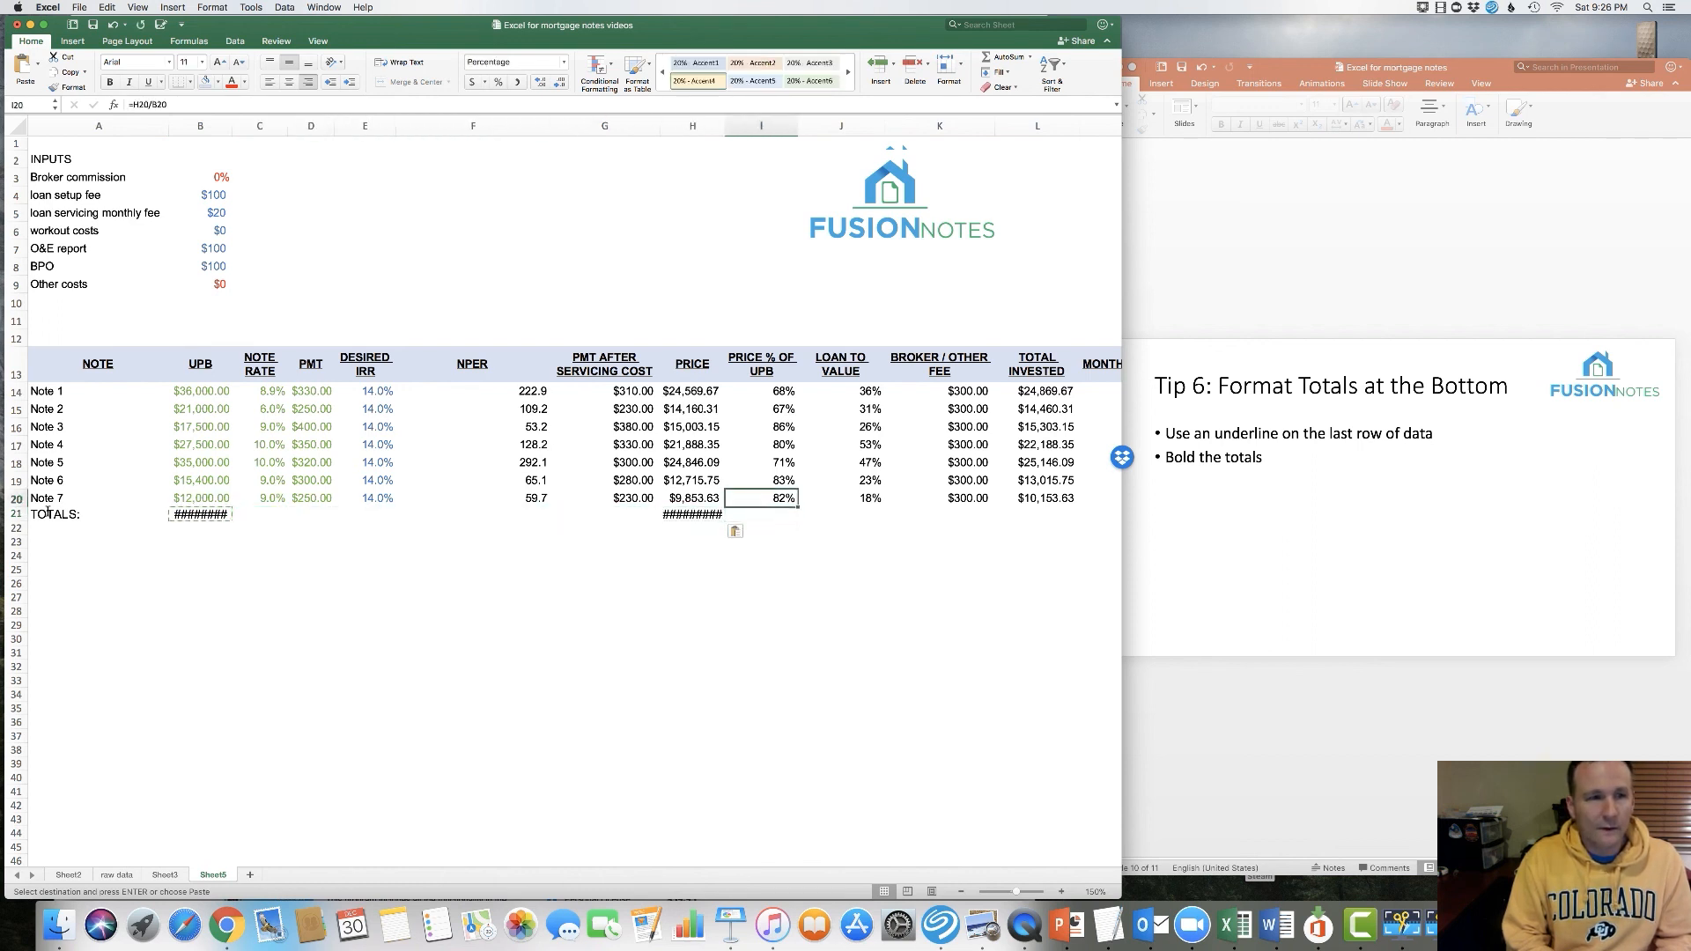
pyautogui.press('super+c')
pyautogui.press('Down')
pyautogui.press('super+v')
pyautogui.press('Down')
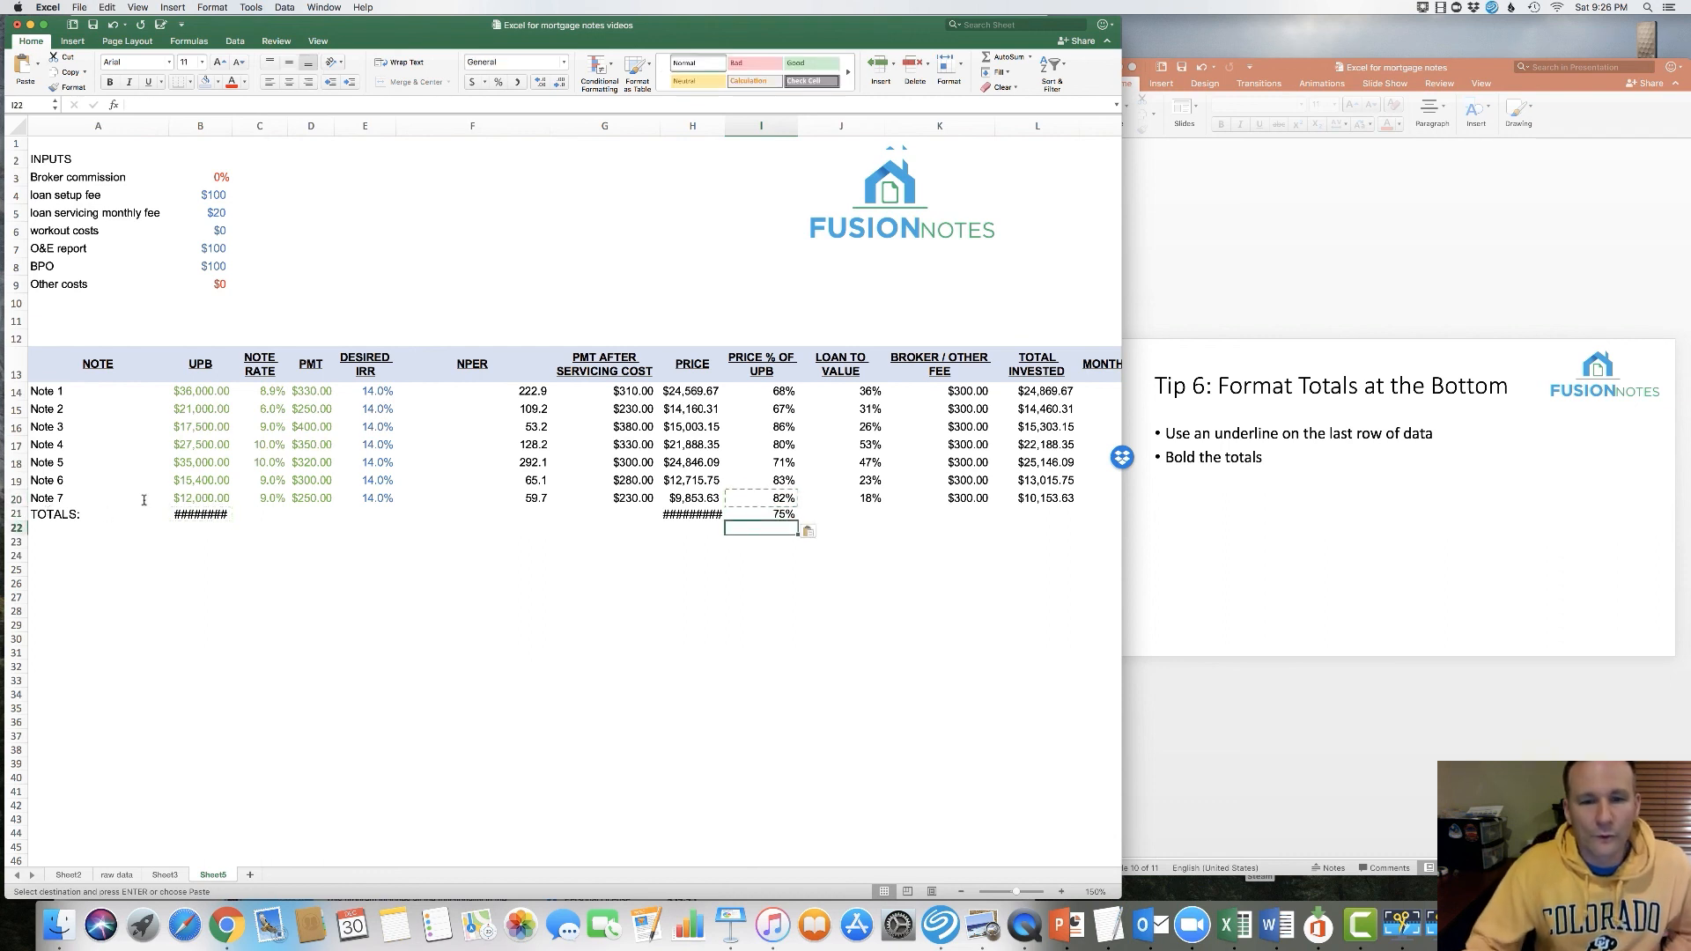
# Widen UPB column B to about 12.33 and widen PRICE column H enough to show its total
pyautogui.moveTo(232, 126); pyautogui.dragTo(247, 125)
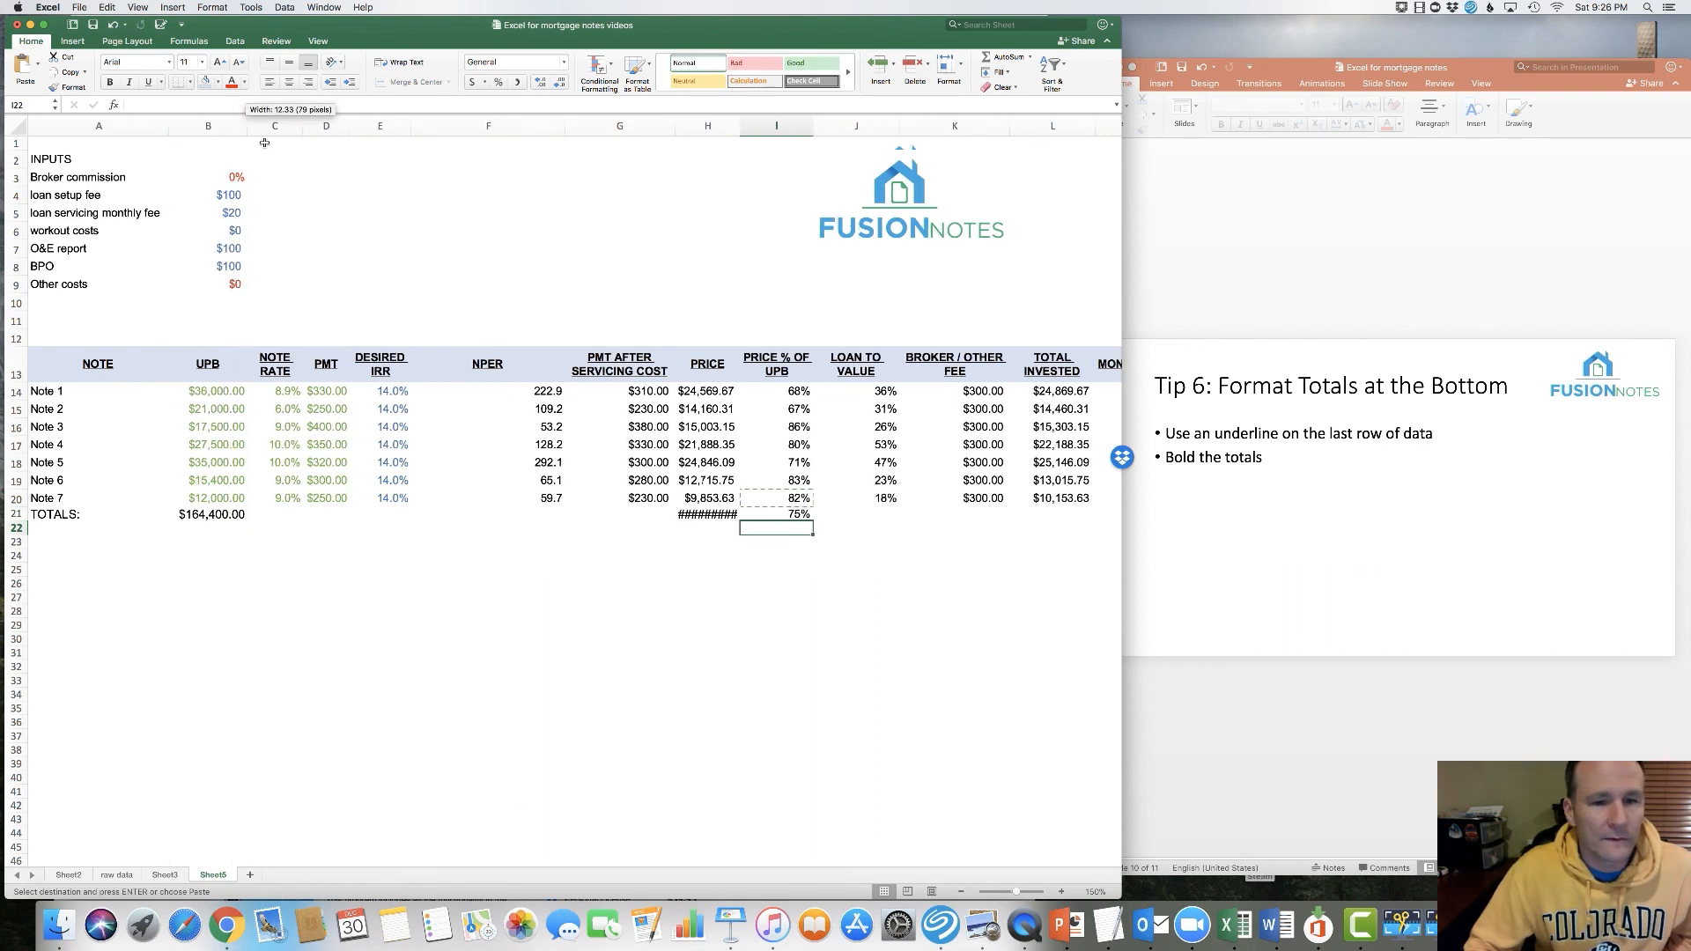
pyautogui.moveTo(738, 129); pyautogui.dragTo(754, 128)
pyautogui.click(212, 539)
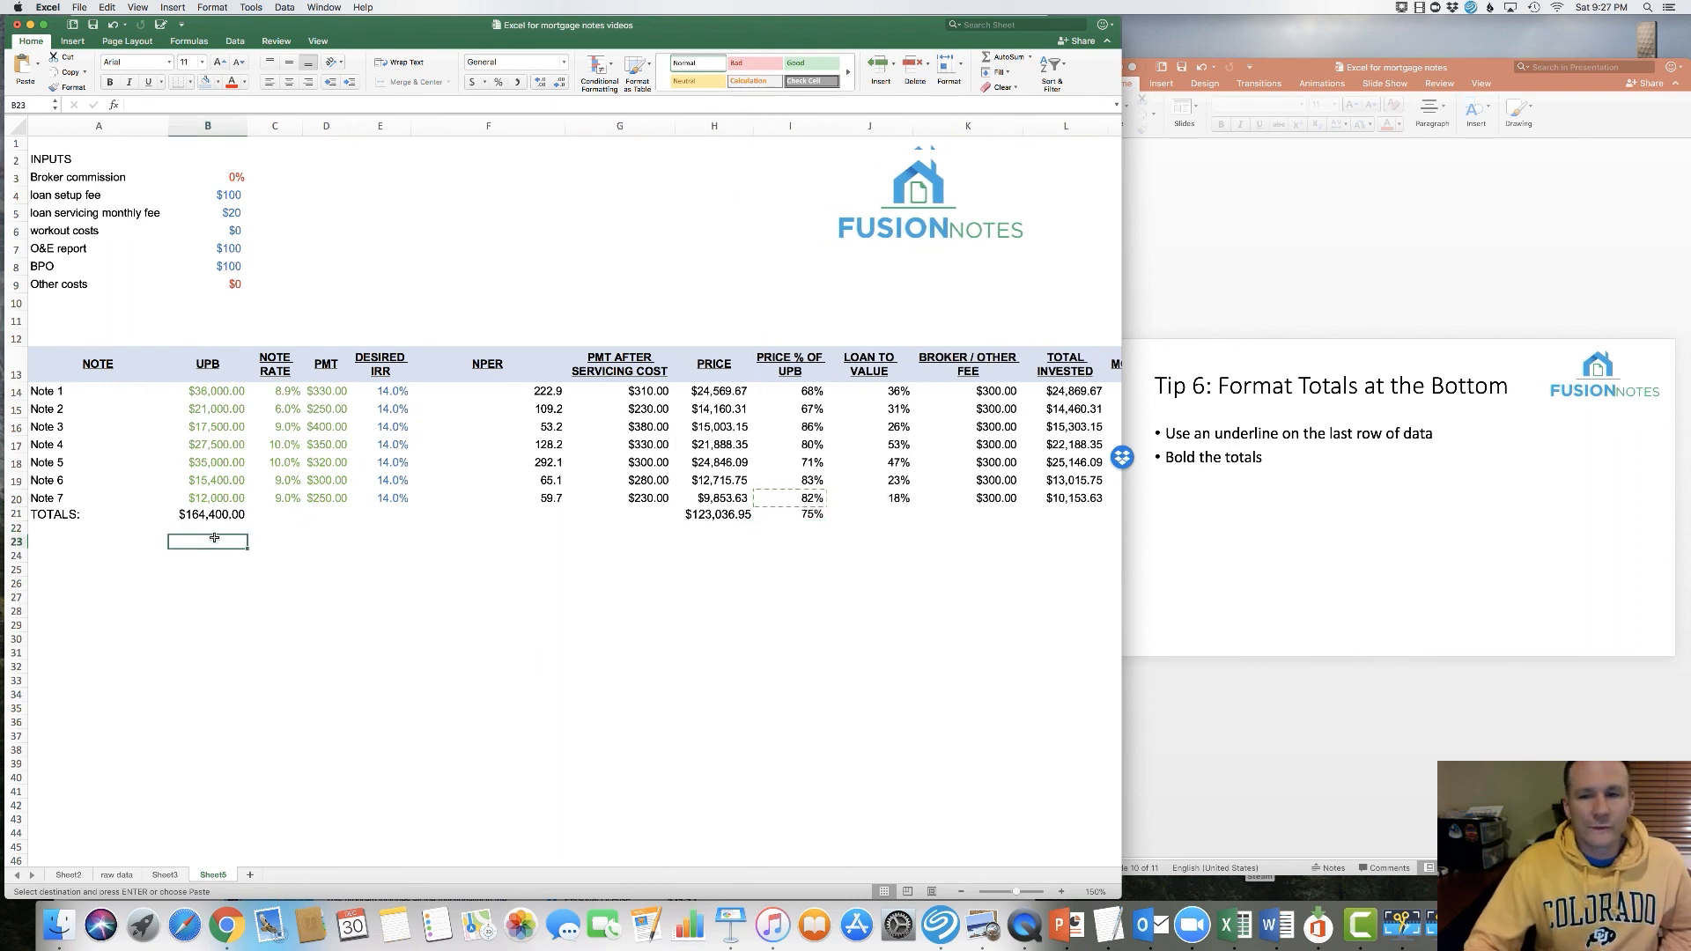
# Underline the last row of note data, row 20 for Note 7
pyautogui.click(17, 499)
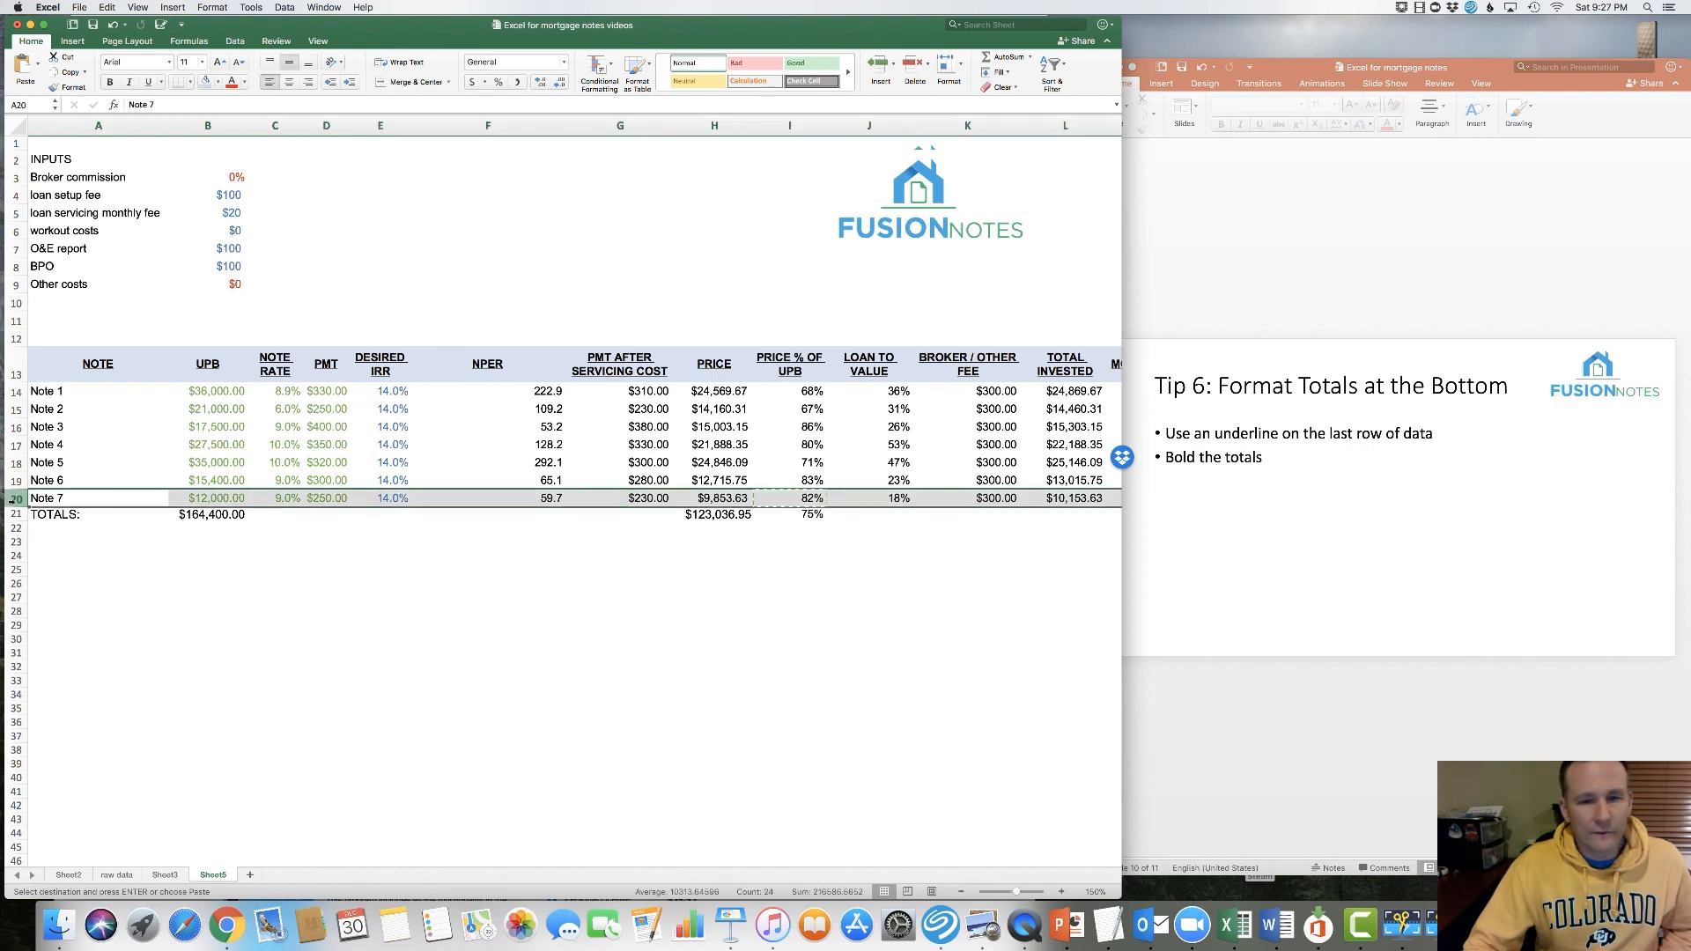
pyautogui.click(148, 82)
pyautogui.click(403, 558)
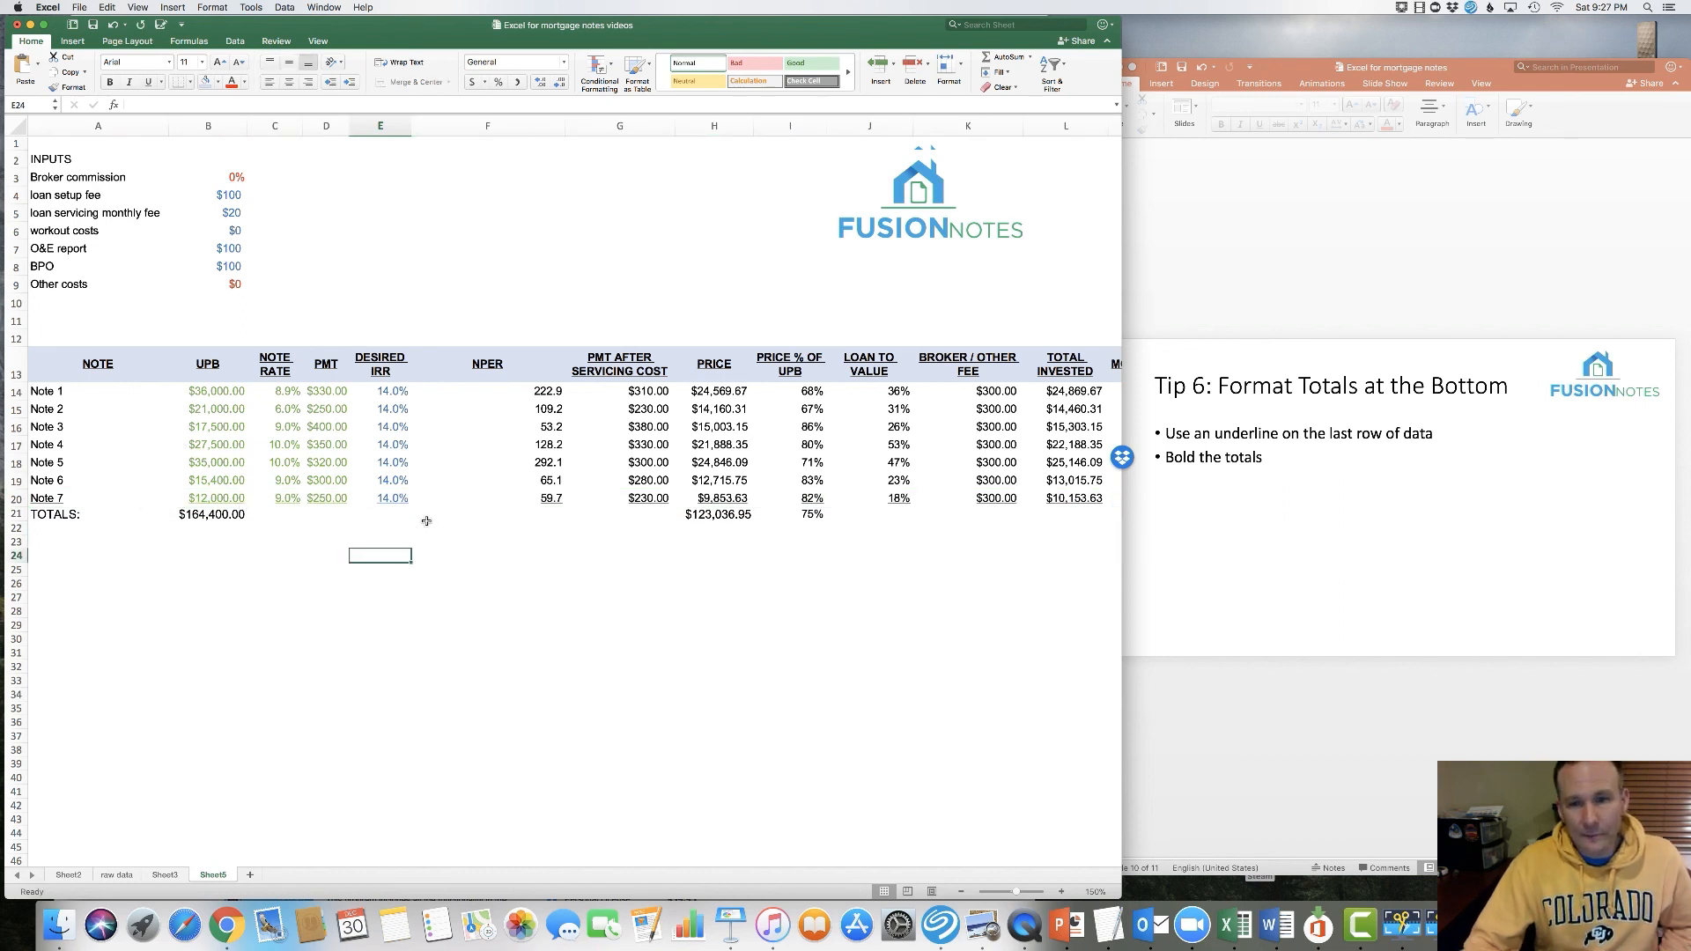
# Make the entire TOTALS row 21 bold
pyautogui.click(16, 514)
pyautogui.click(109, 81)
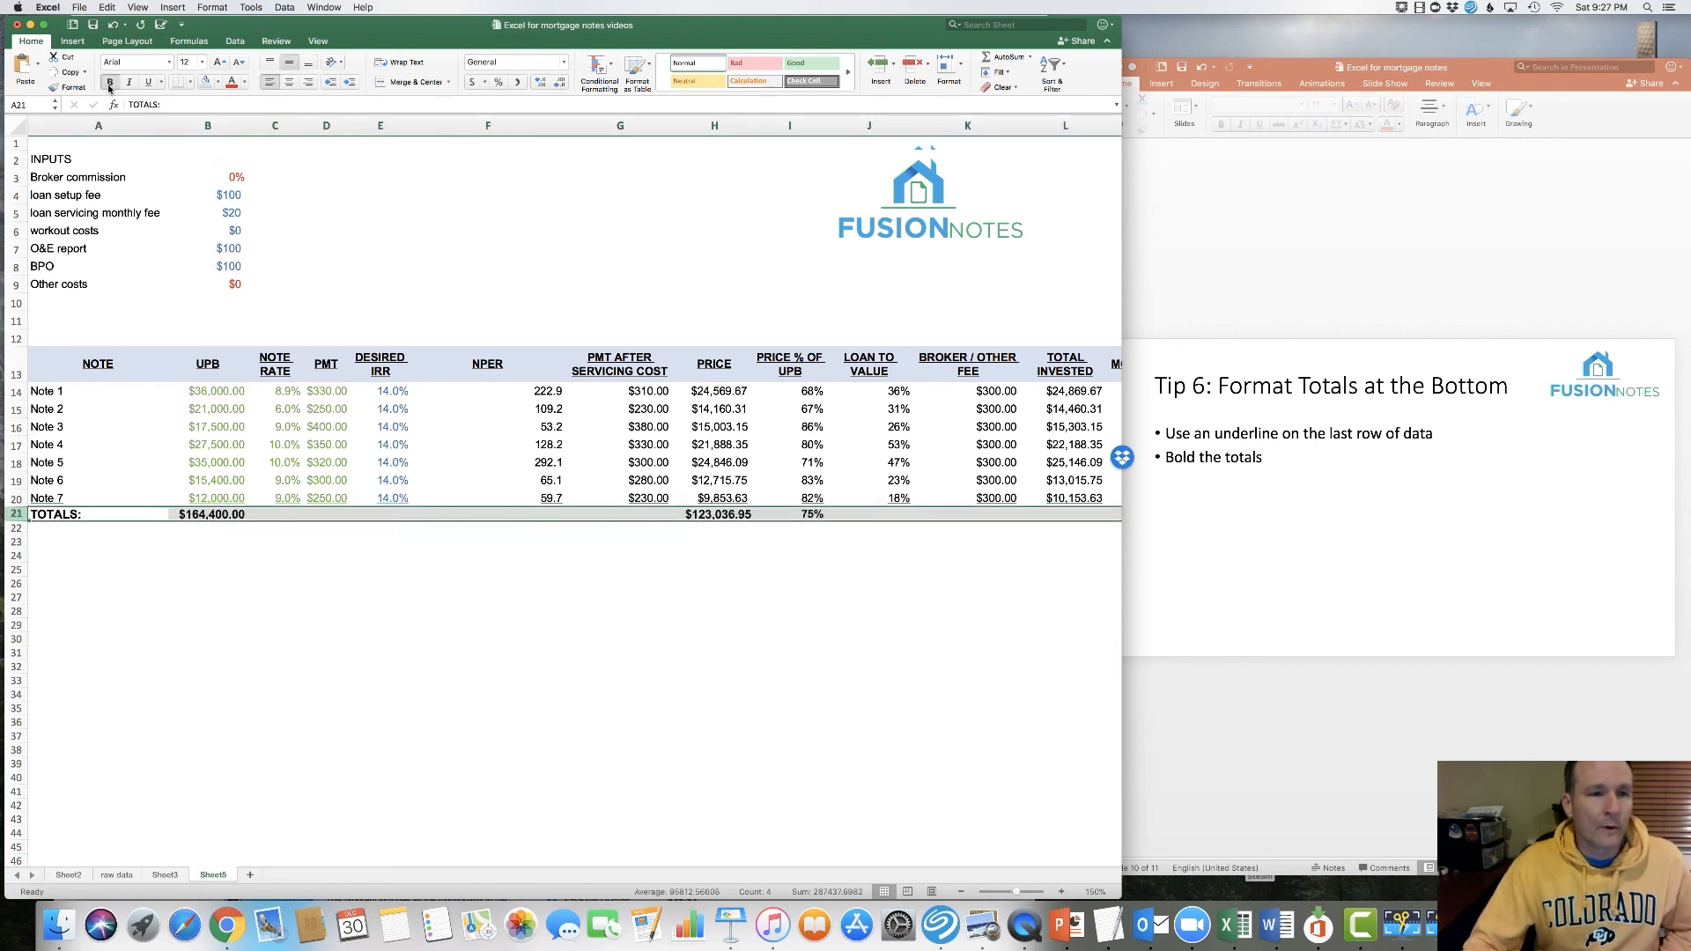
pyautogui.click(333, 272)
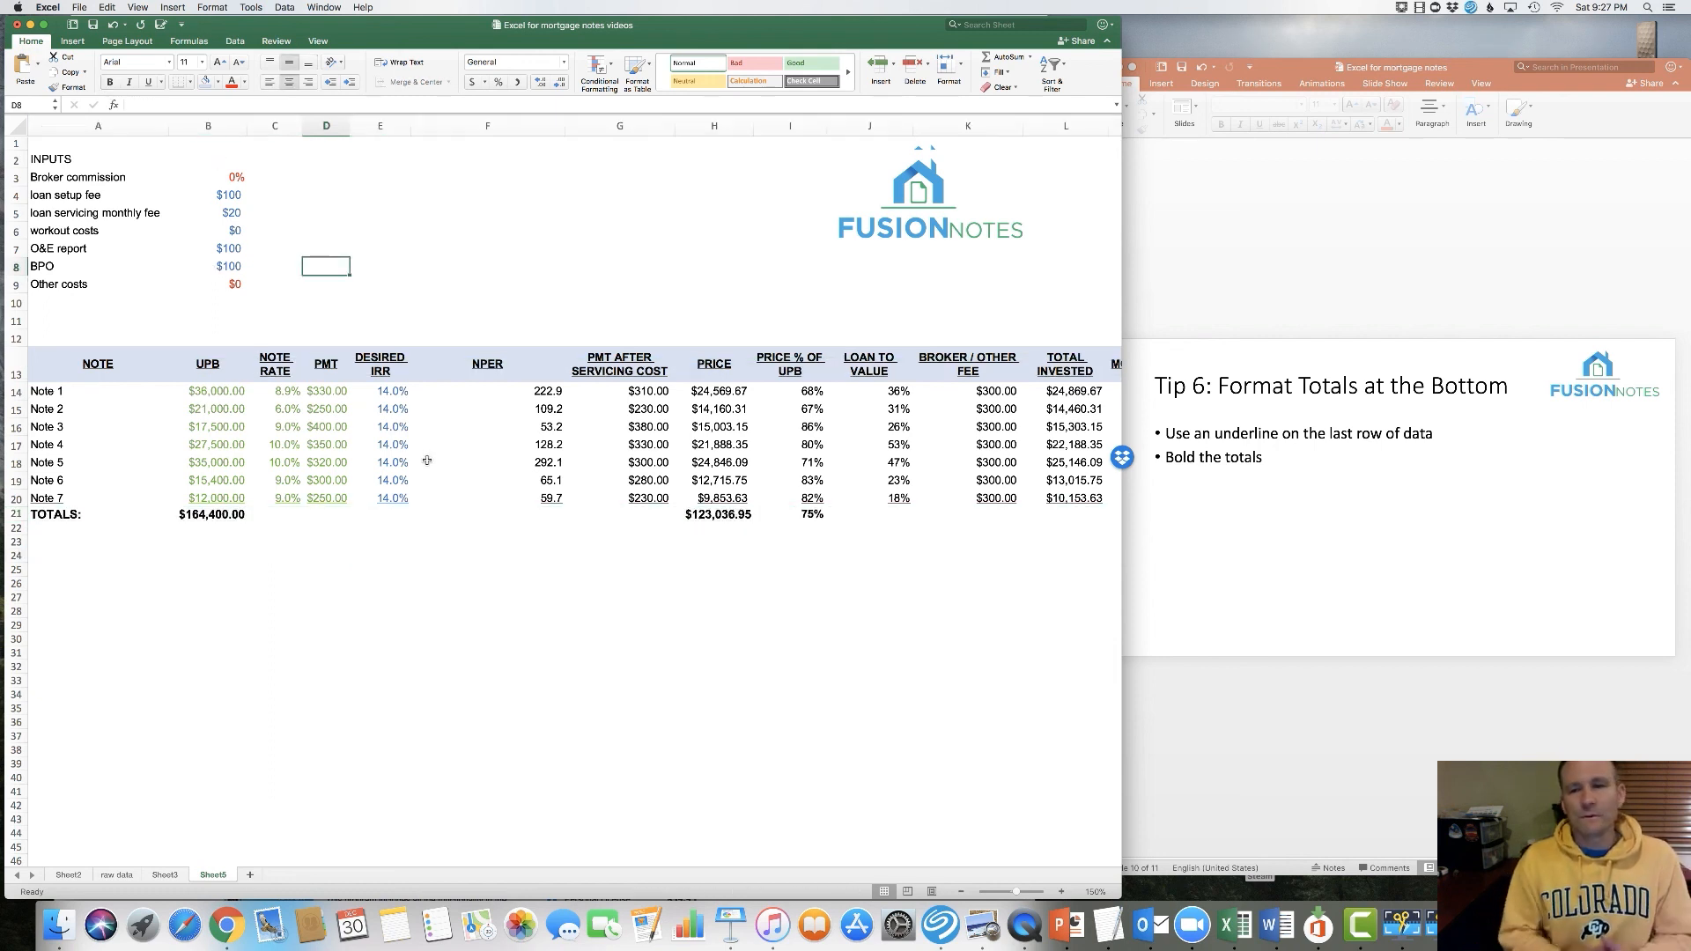